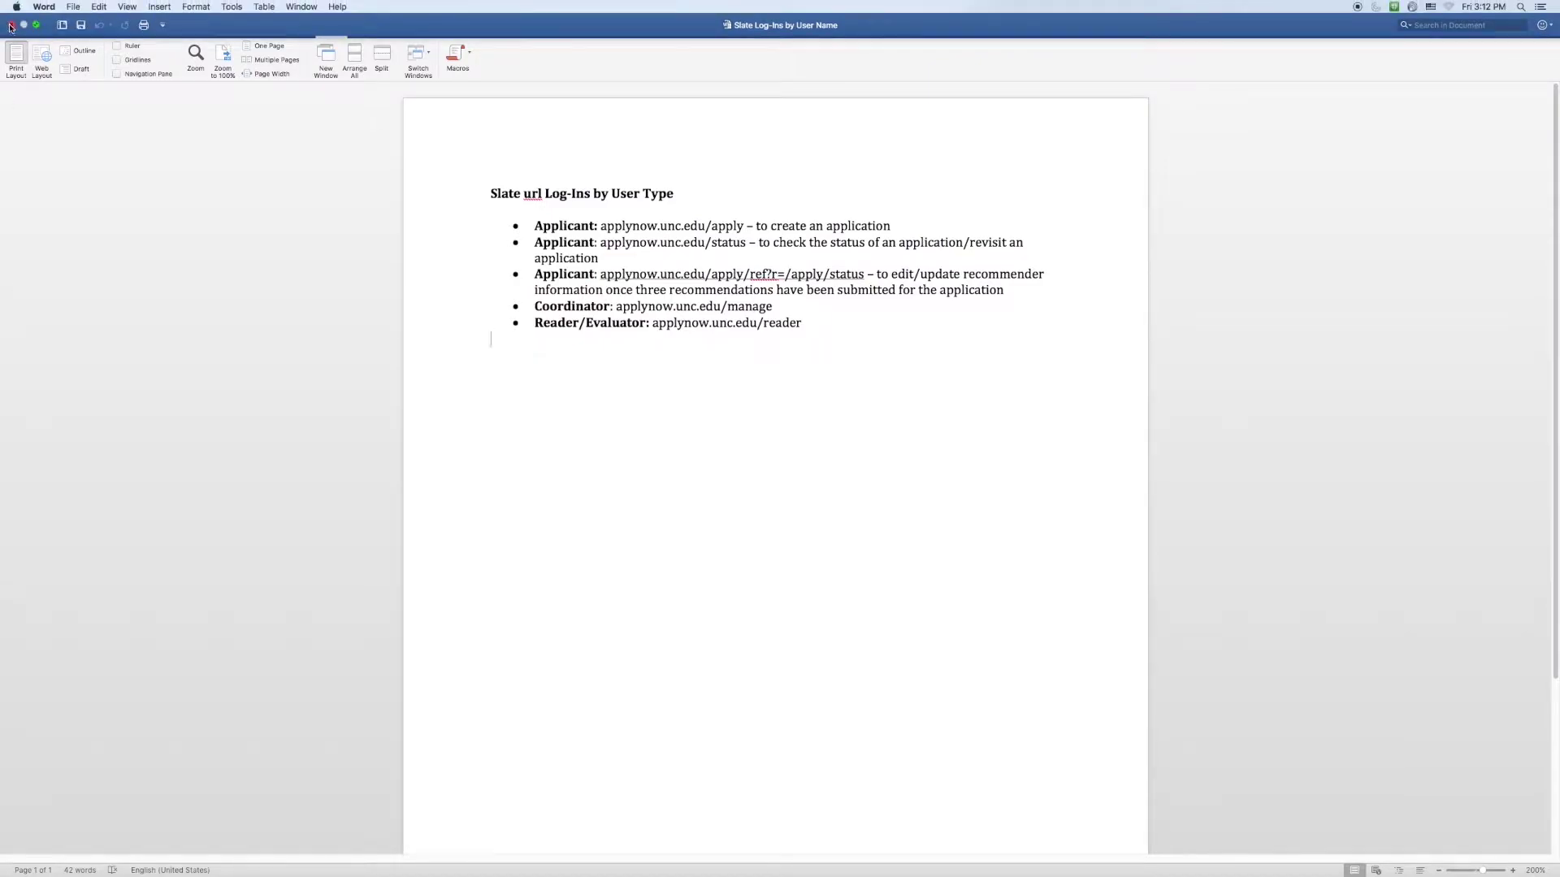
Take the 'Slate Log-Ins by User Type' Word document out of full-screen view
left_click(10, 25)
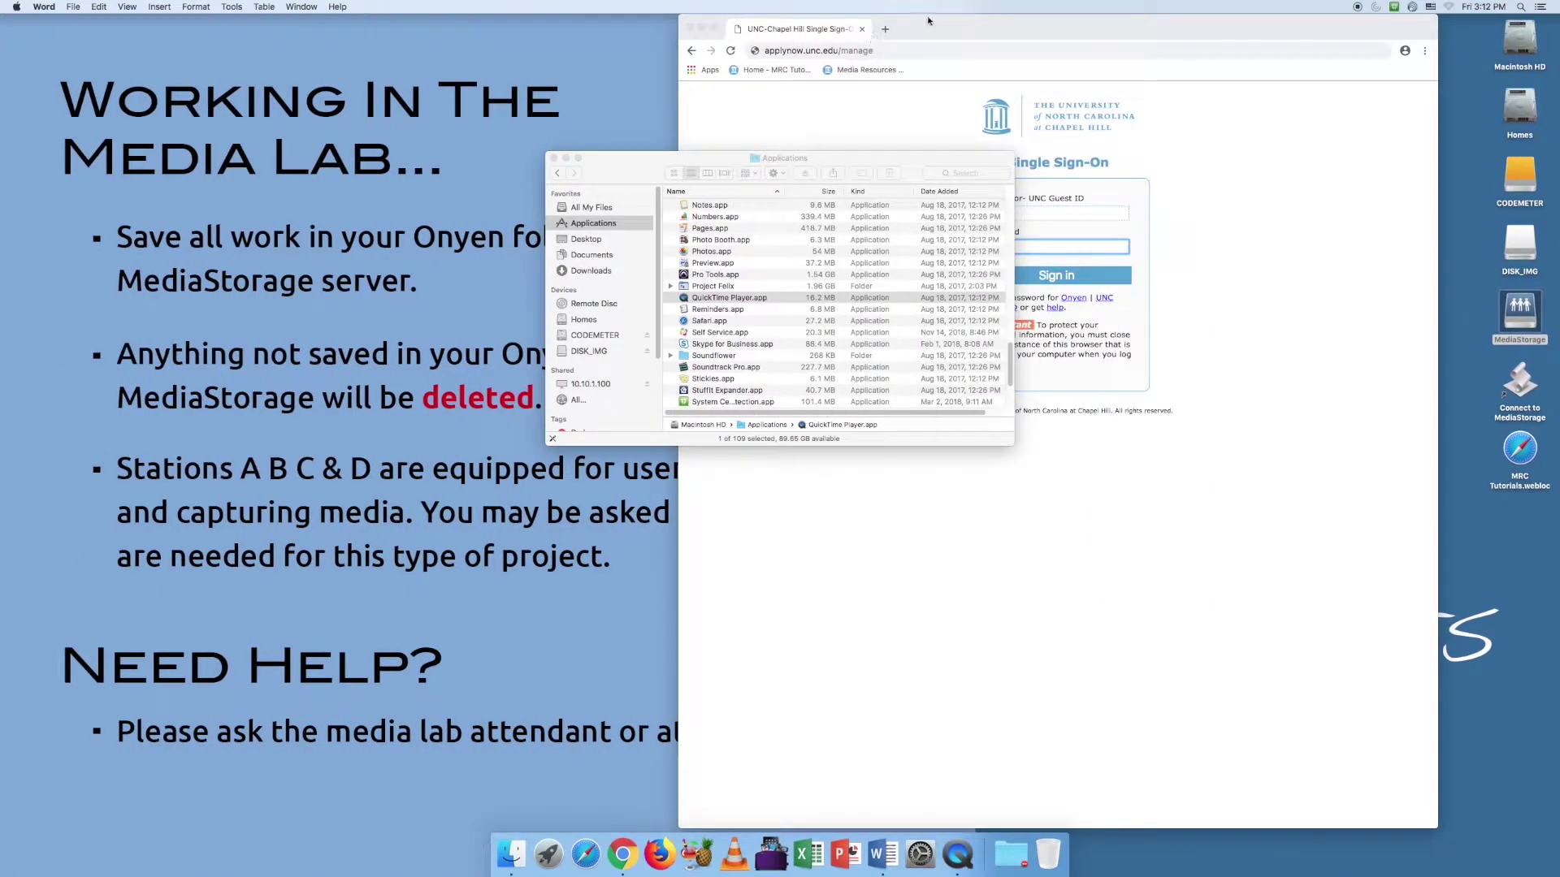
Bring Chrome to the front in full screen and submit the UNC Single Sign-On login
left_click(931, 24)
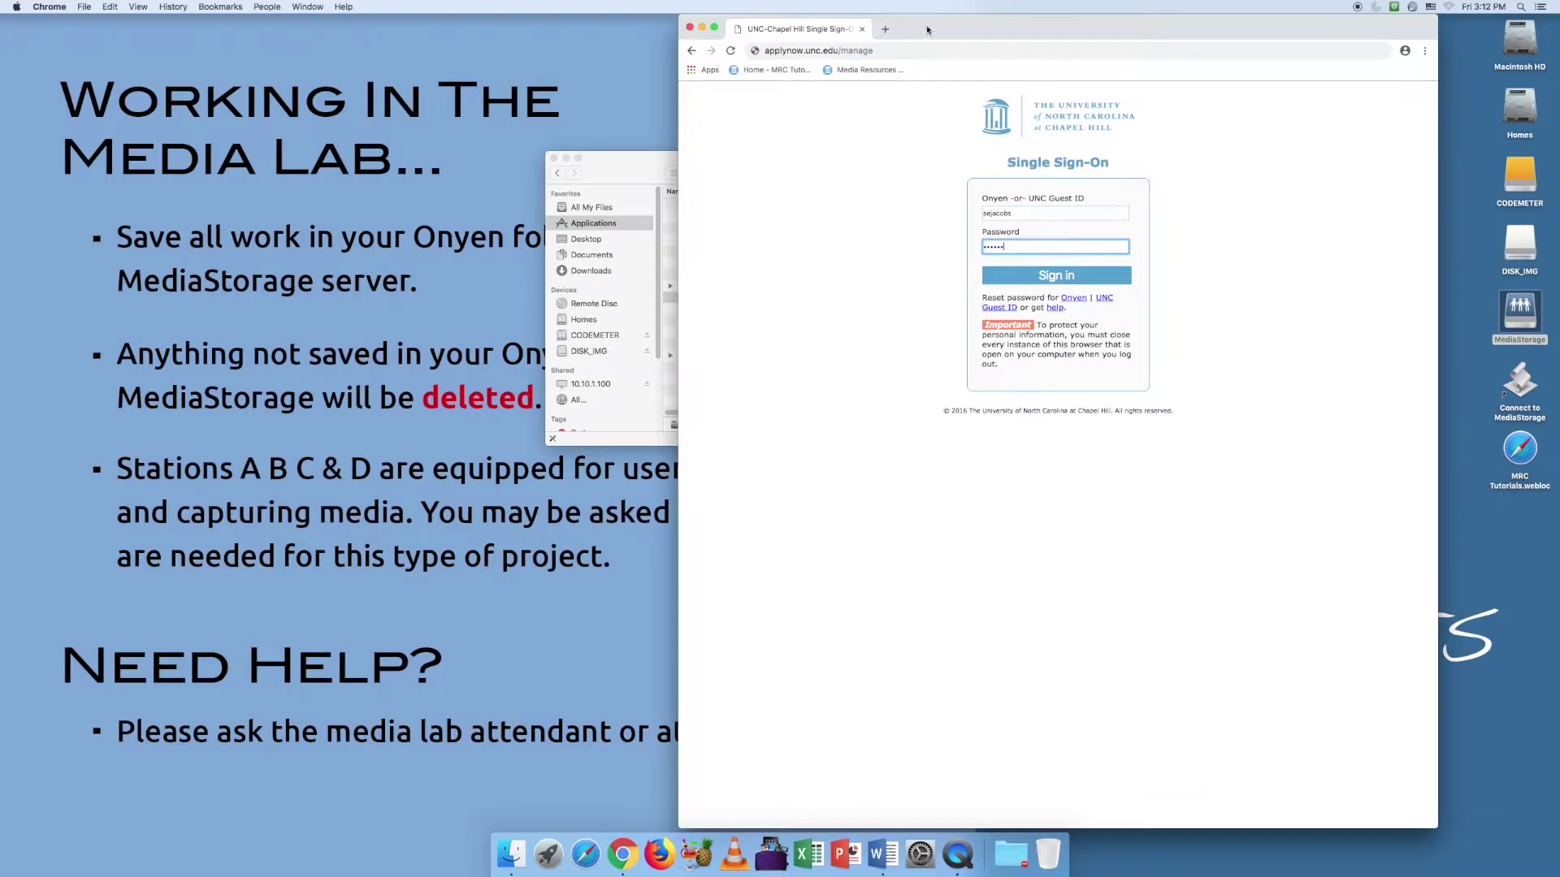
left_click(715, 28)
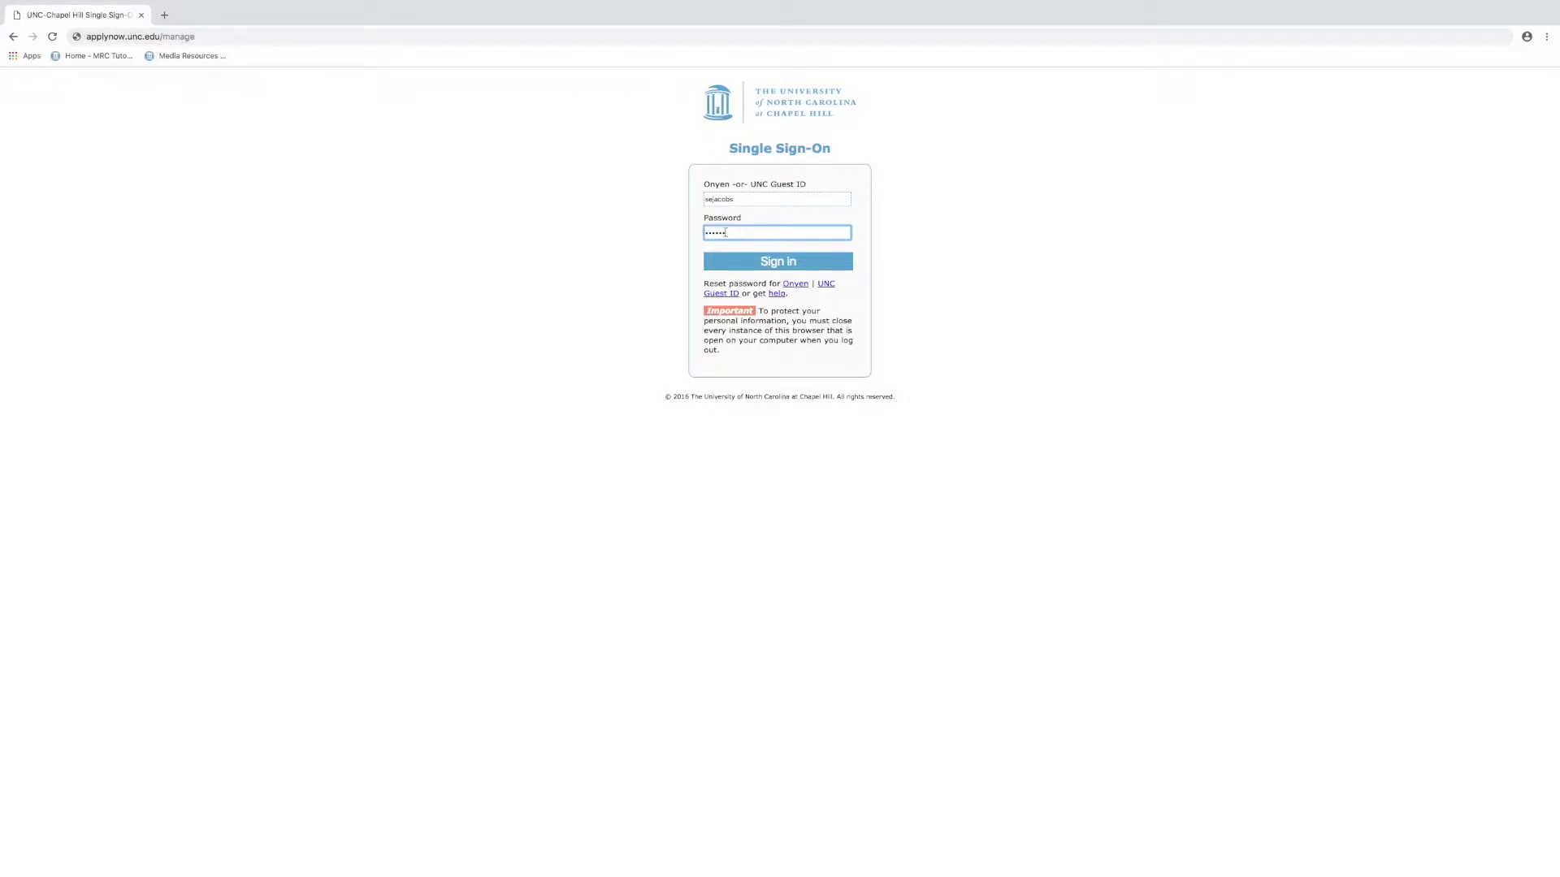
left_click_drag(725, 232, 702, 234)
key("Return")
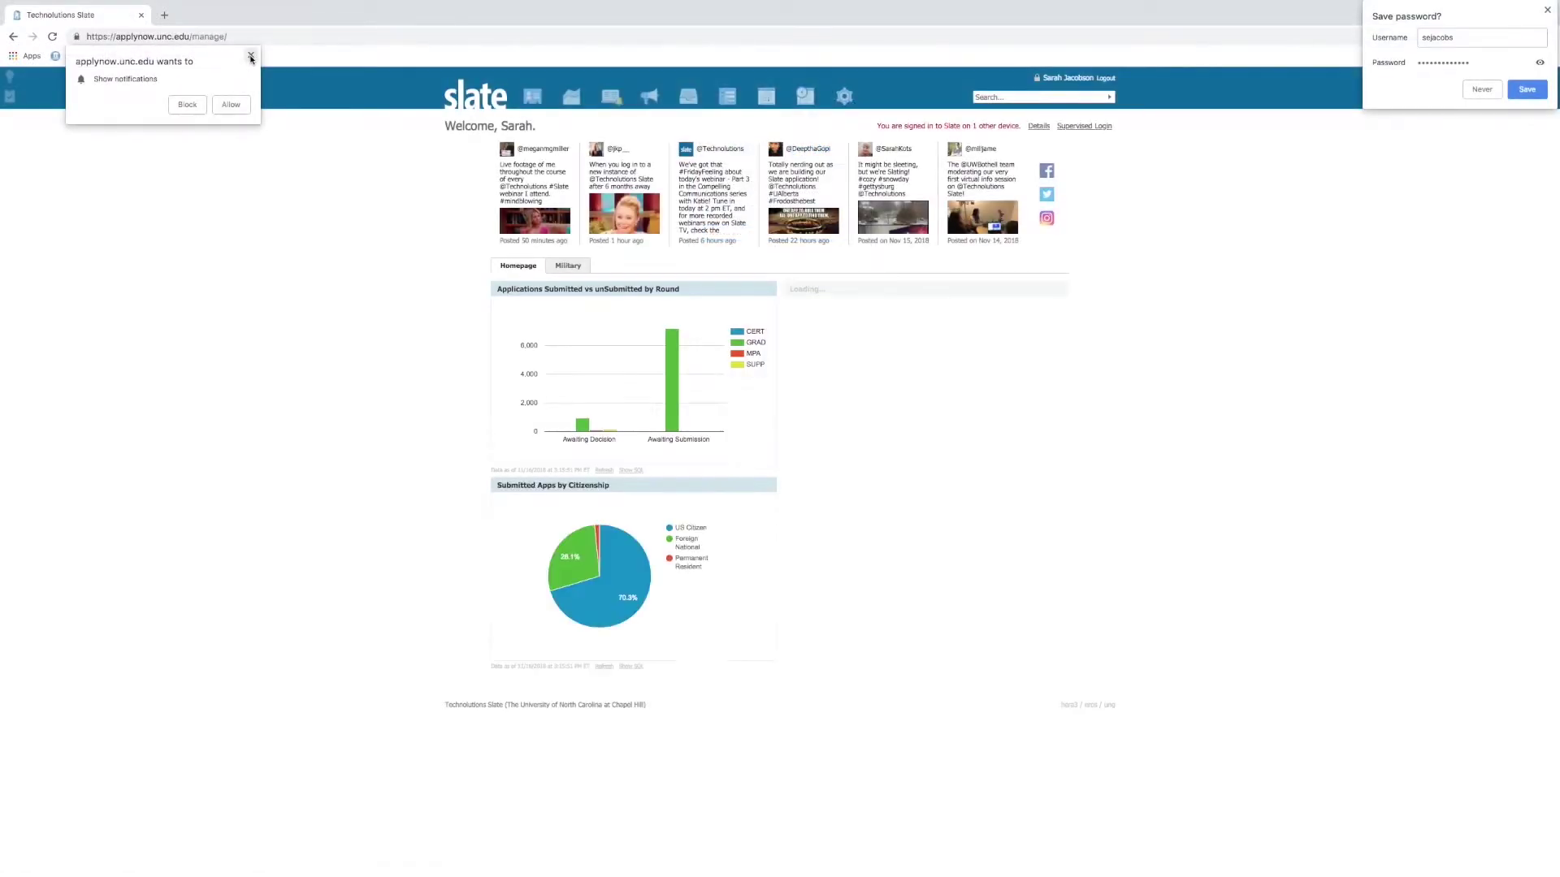
Dismiss the 'Show notifications' popup and preview the nav bar icon menus
left_click(250, 56)
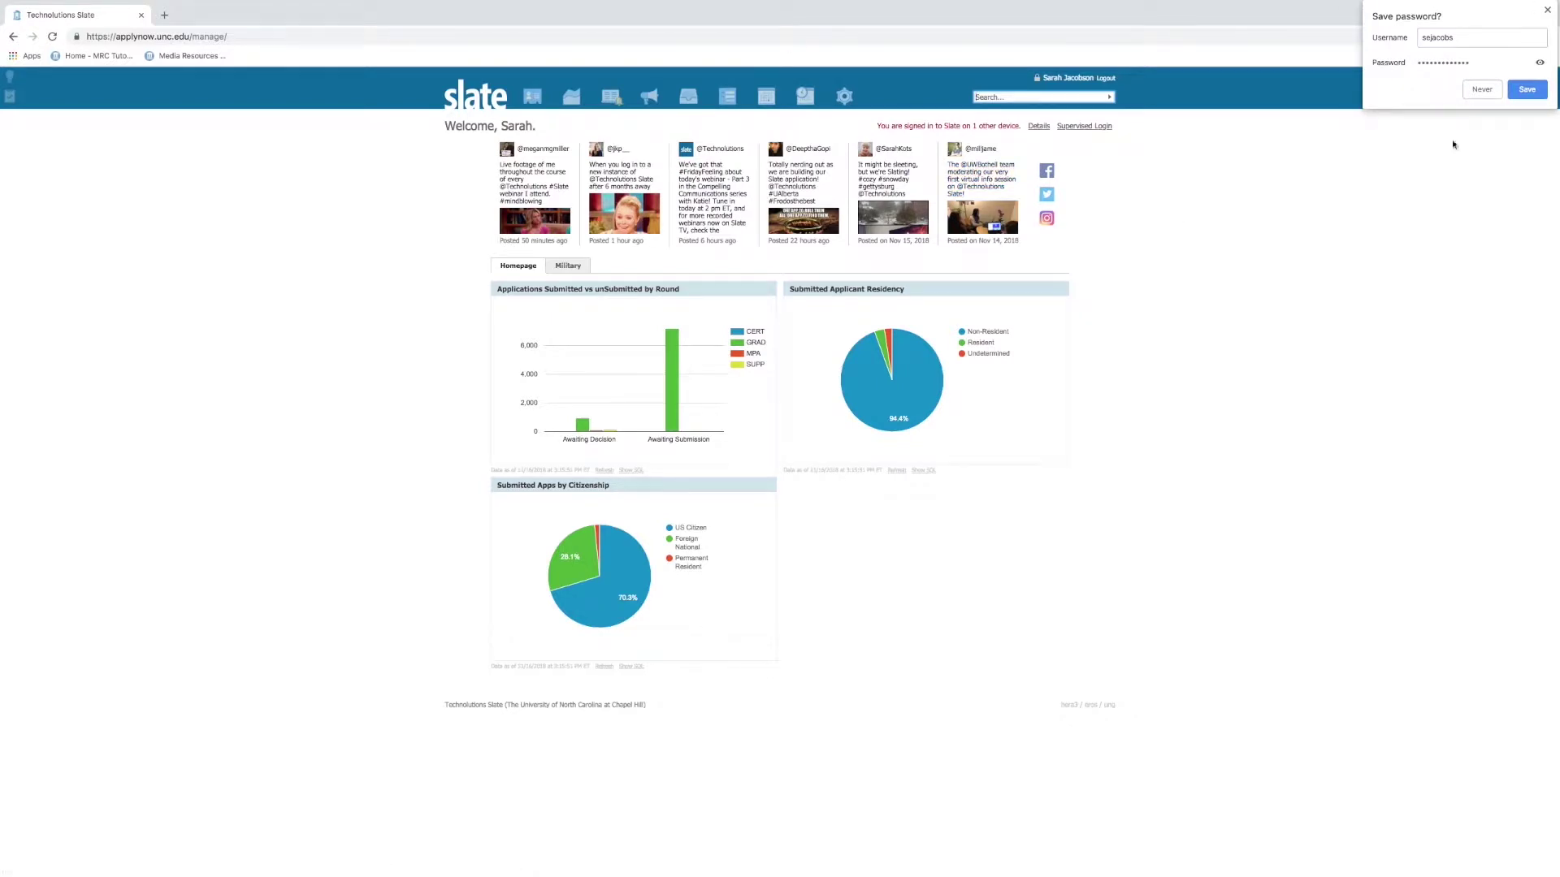
mouse_move(610, 98)
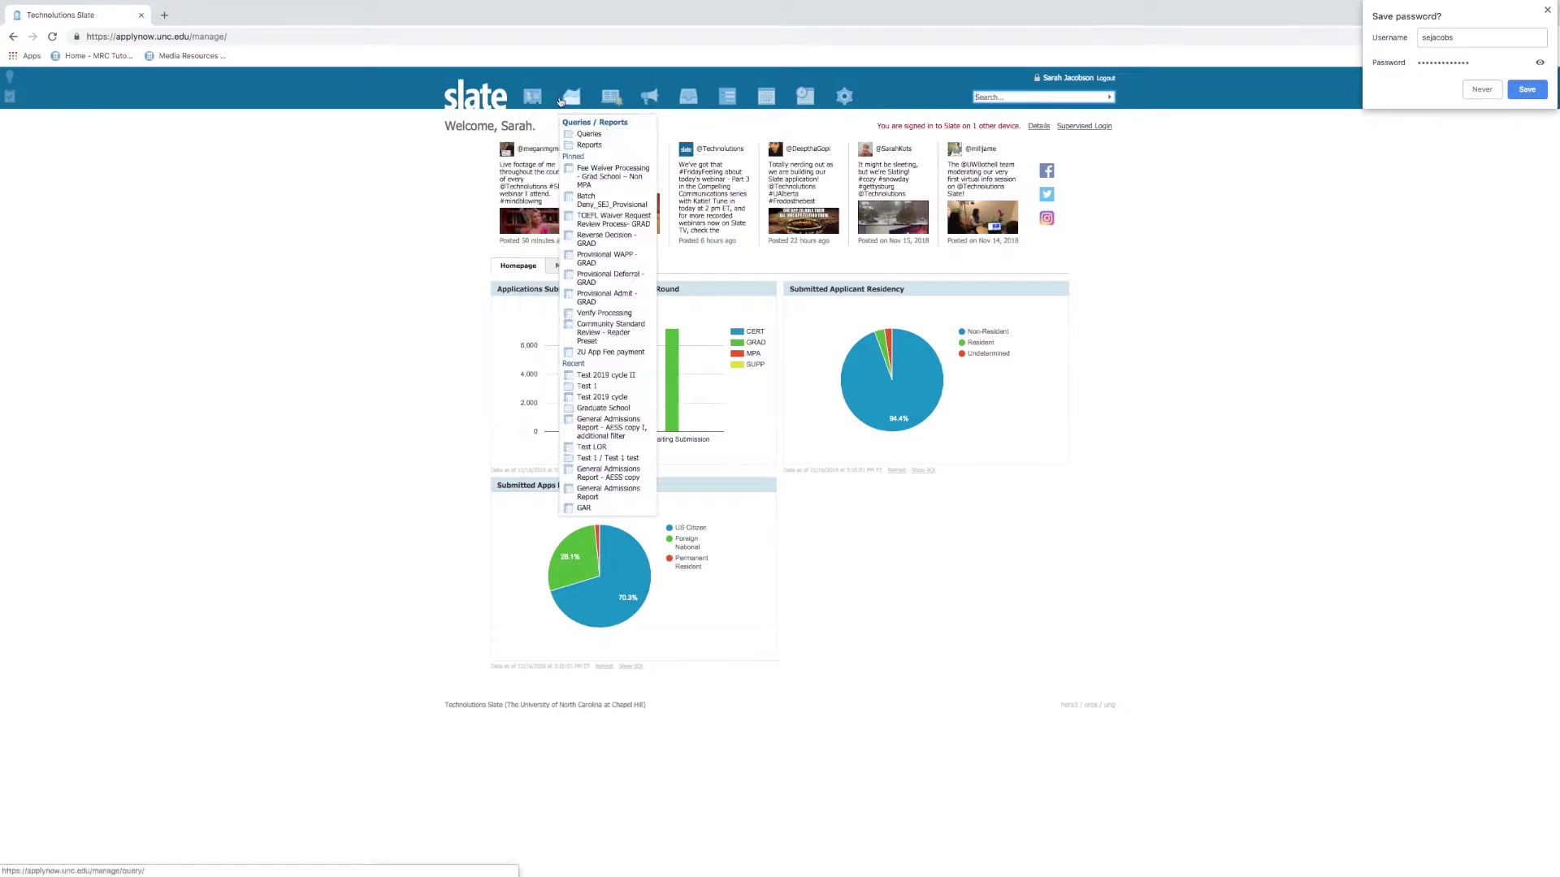
mouse_move(684, 97)
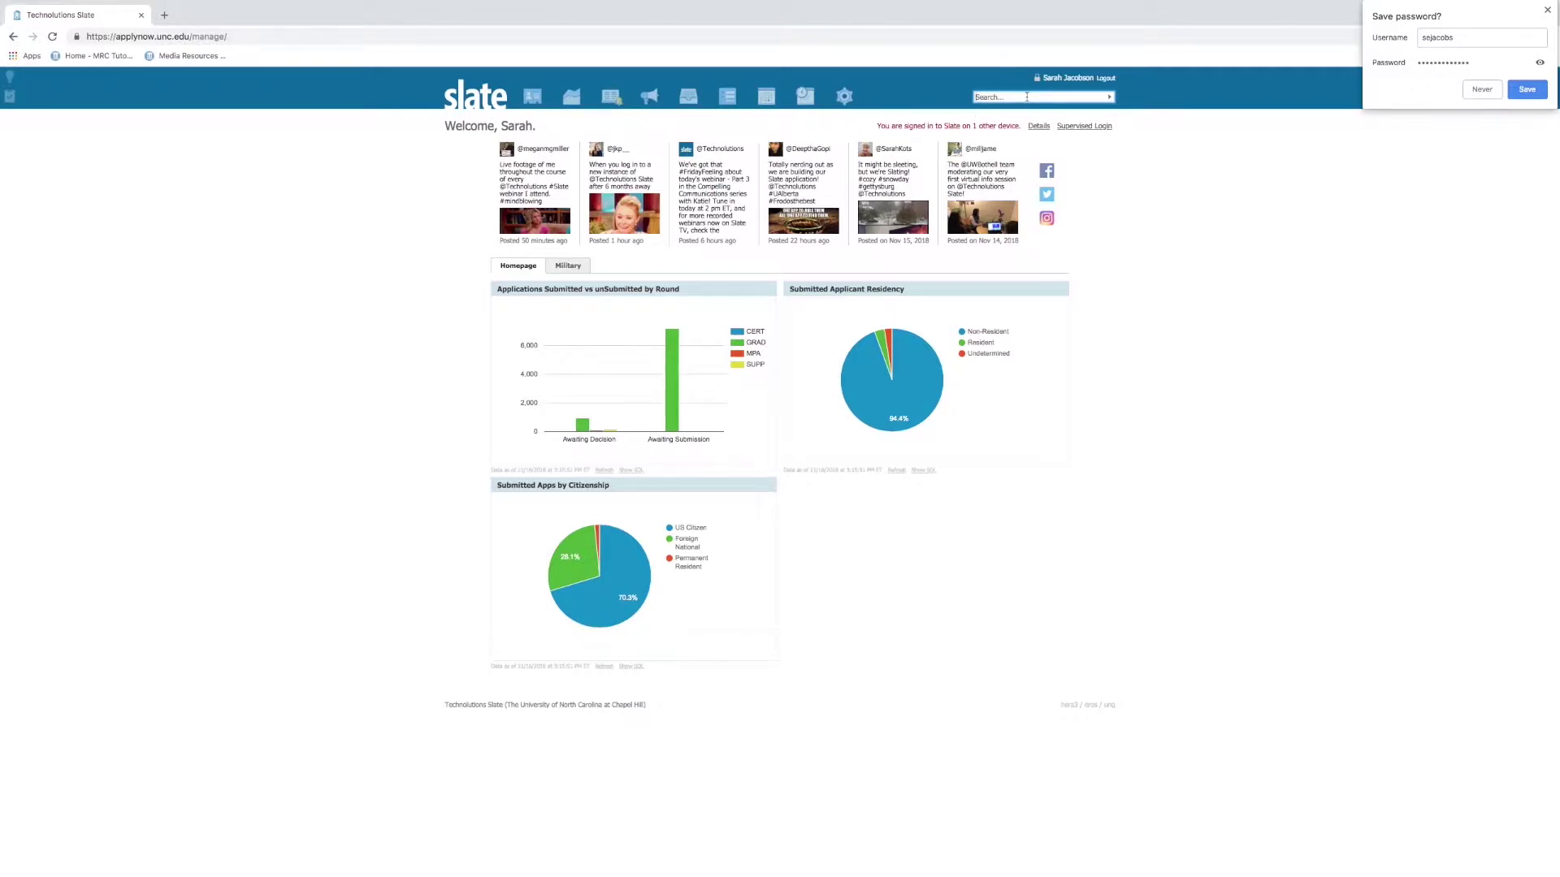
Try quick searches in the Slate search box by applicant name and phone number
left_click(1027, 97)
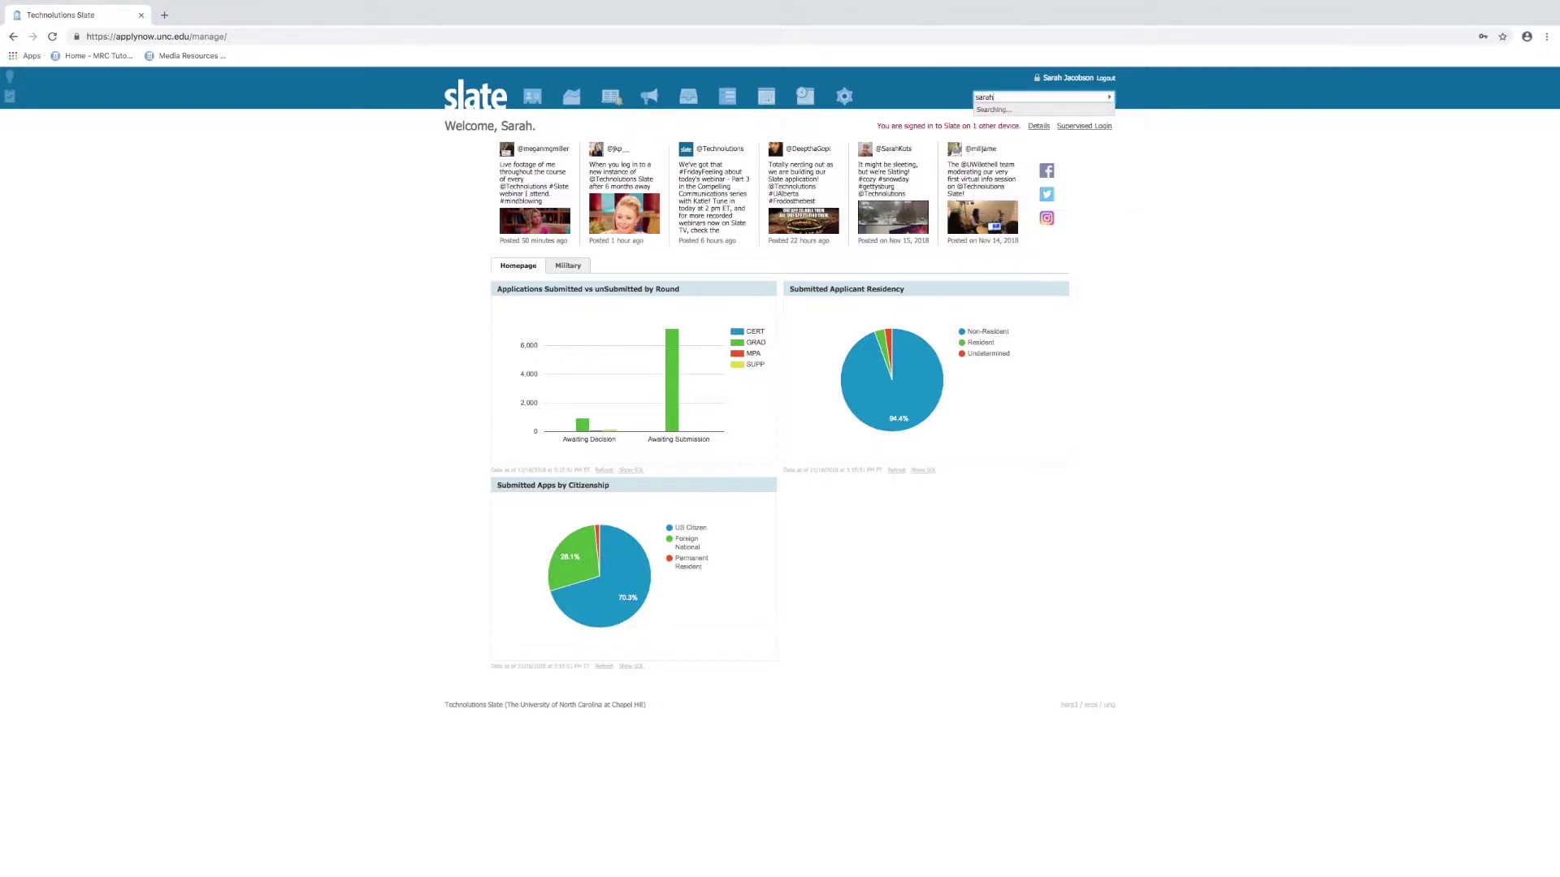
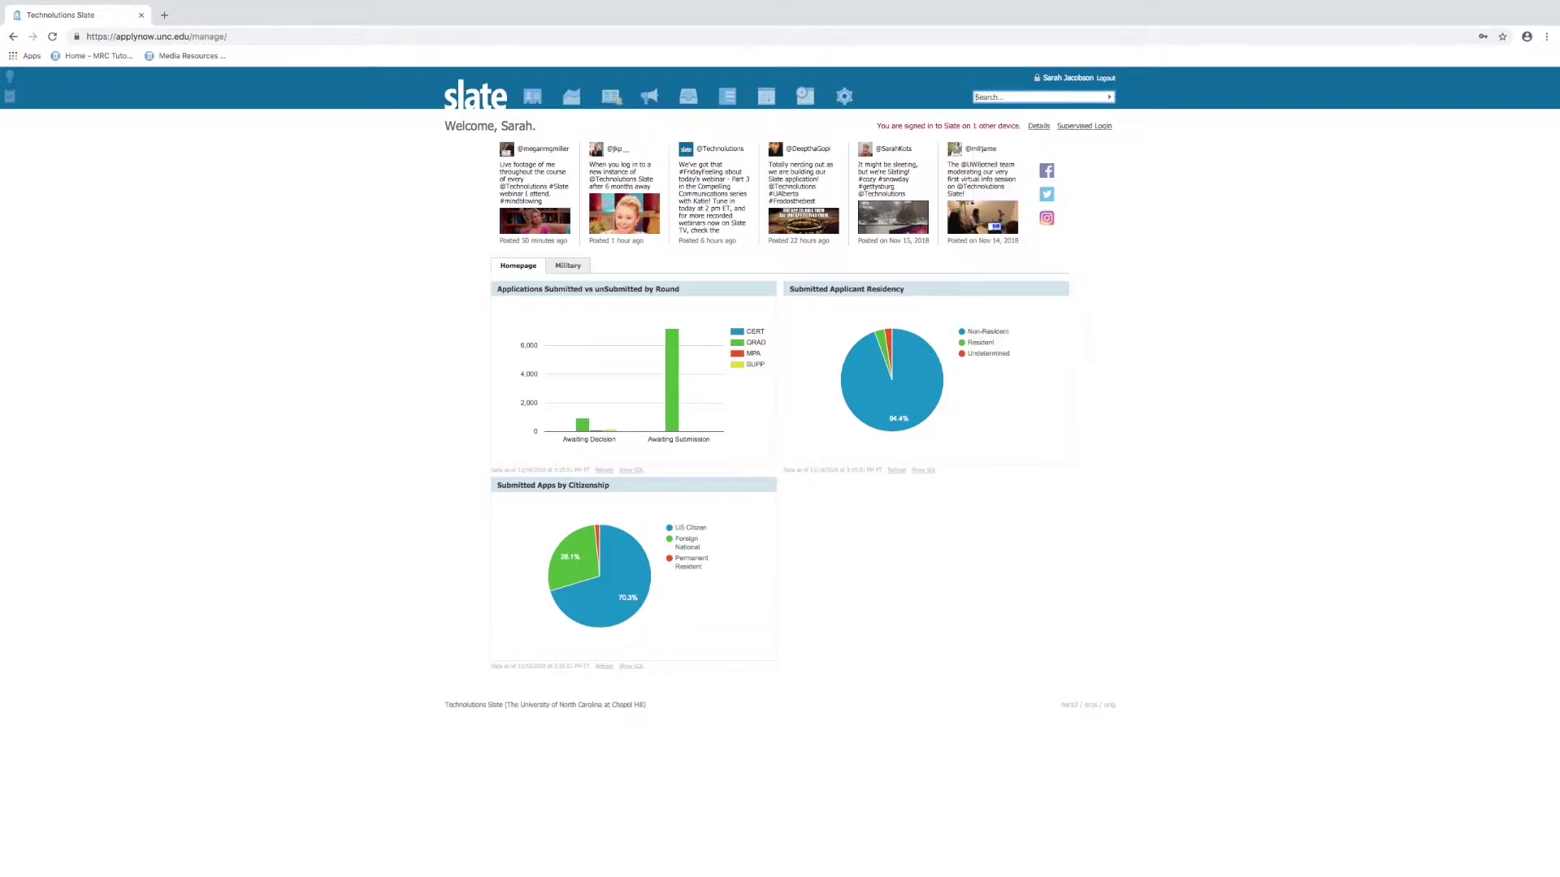
type("991")
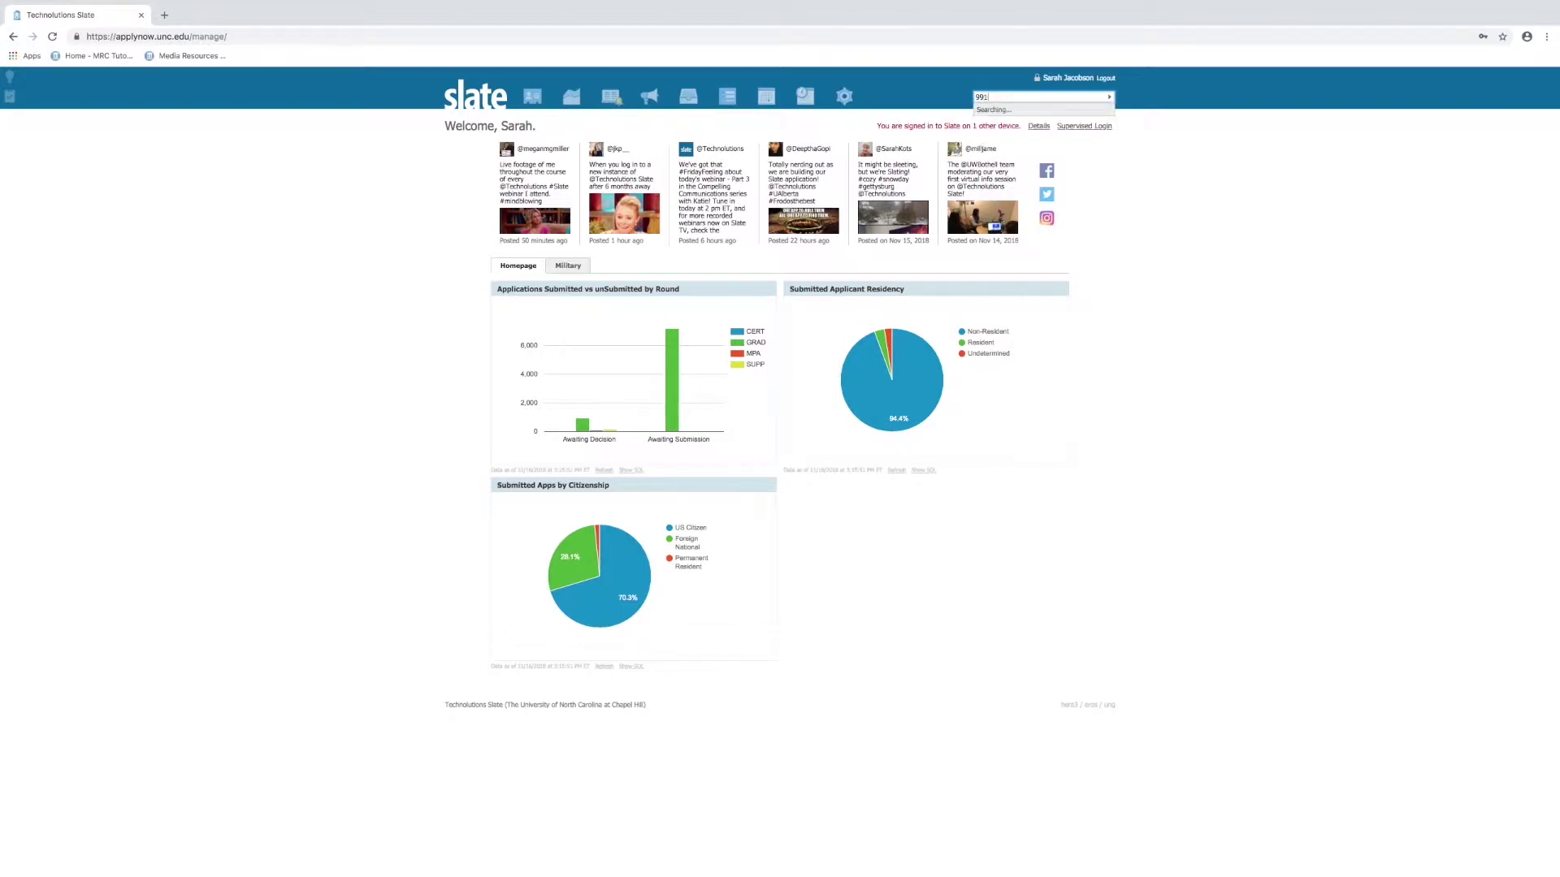
key("BackSpace")
key("BackSpace")
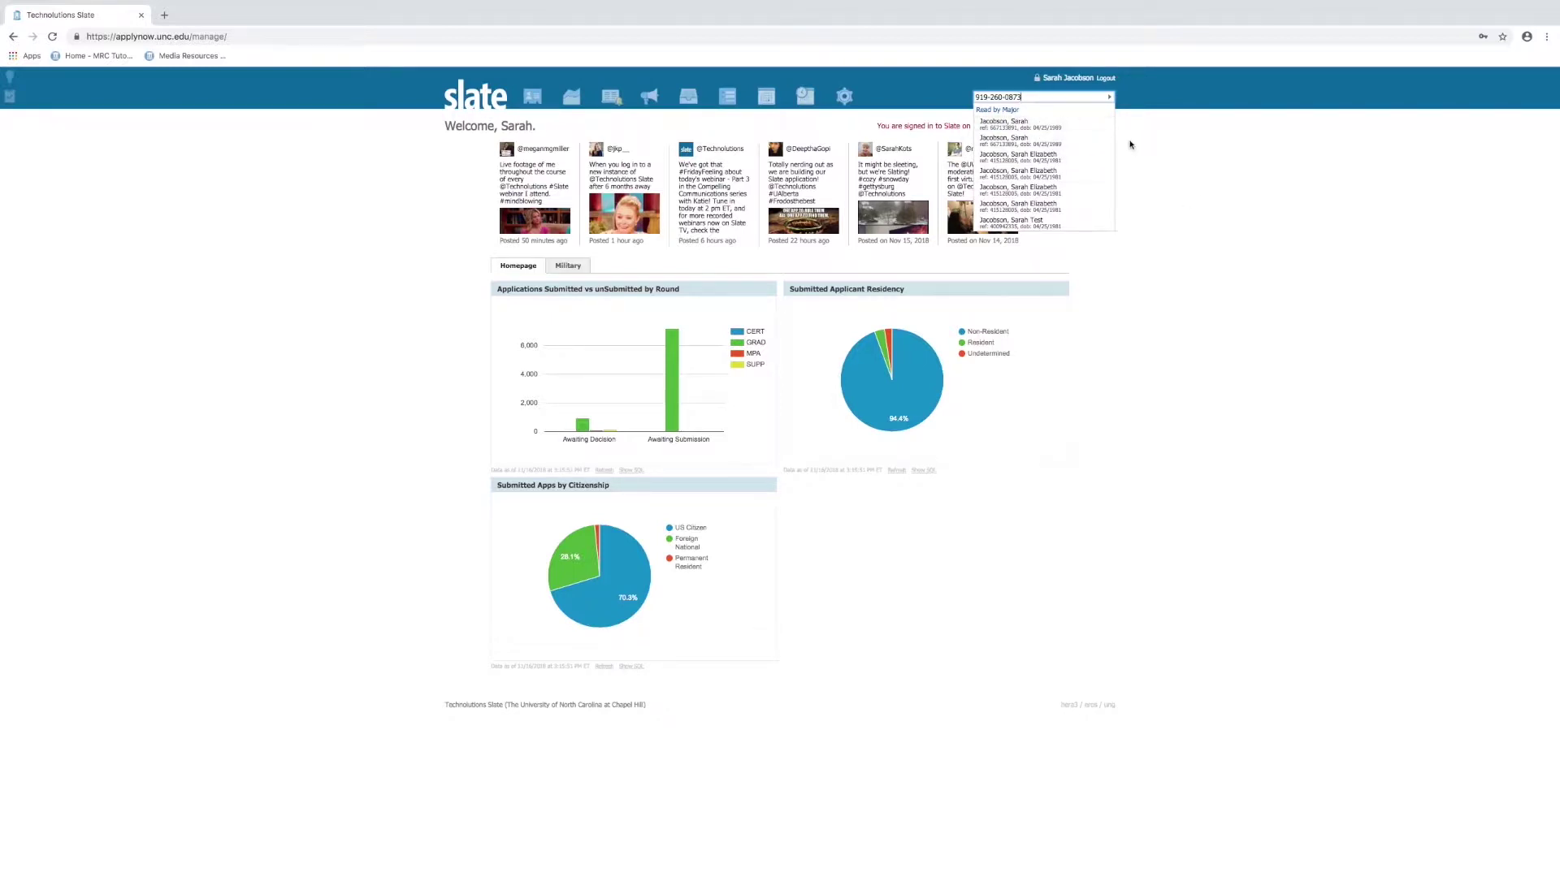
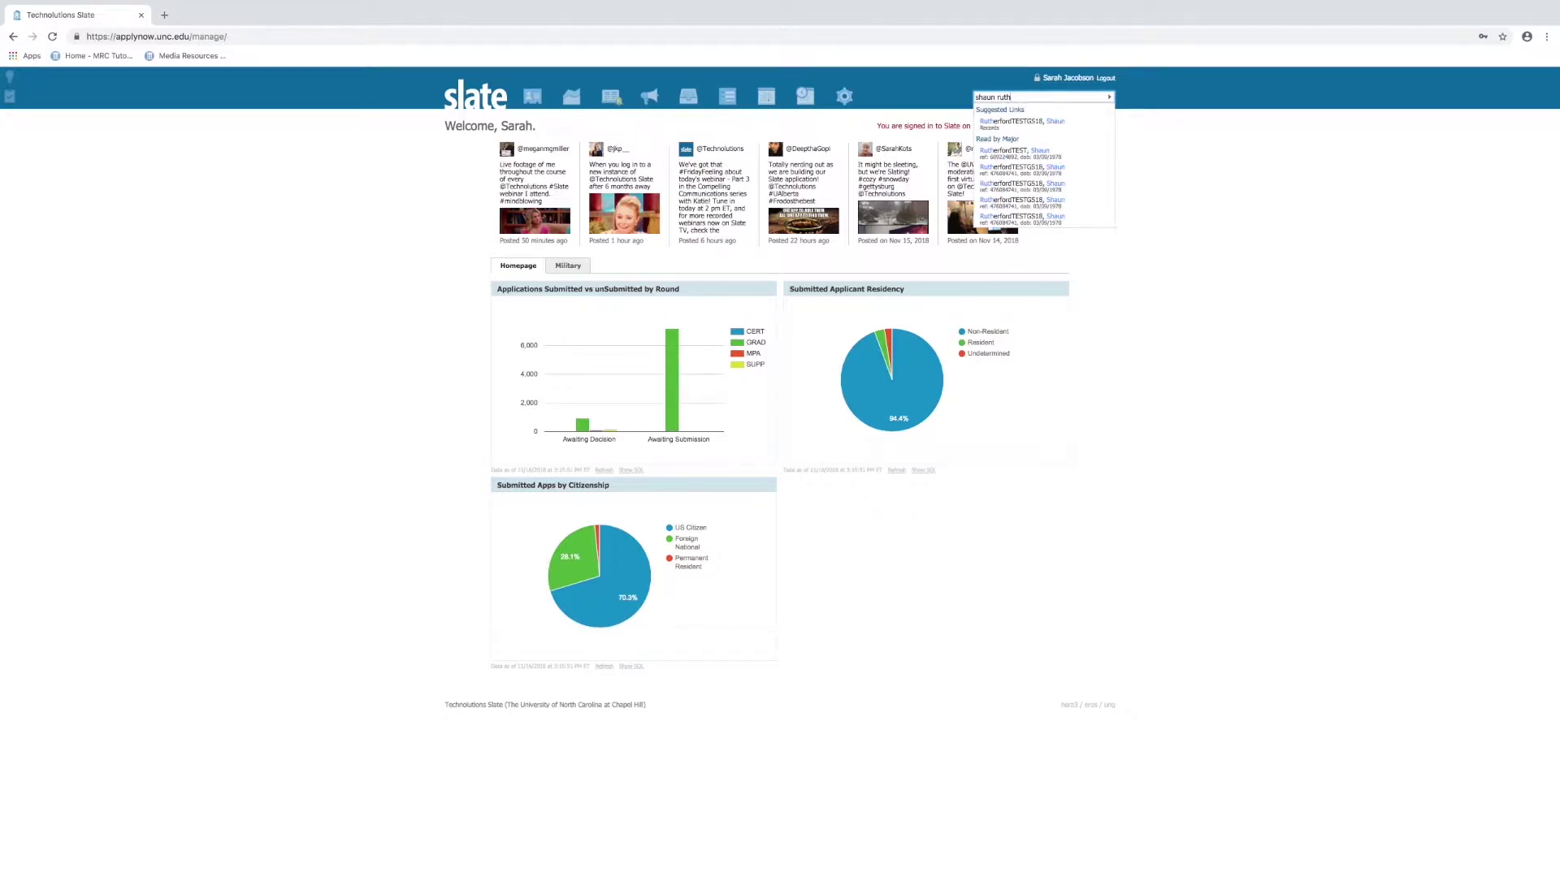
Search the graduate test applicant's name again and open their record from the suggestions
left_click(1022, 121, "super")
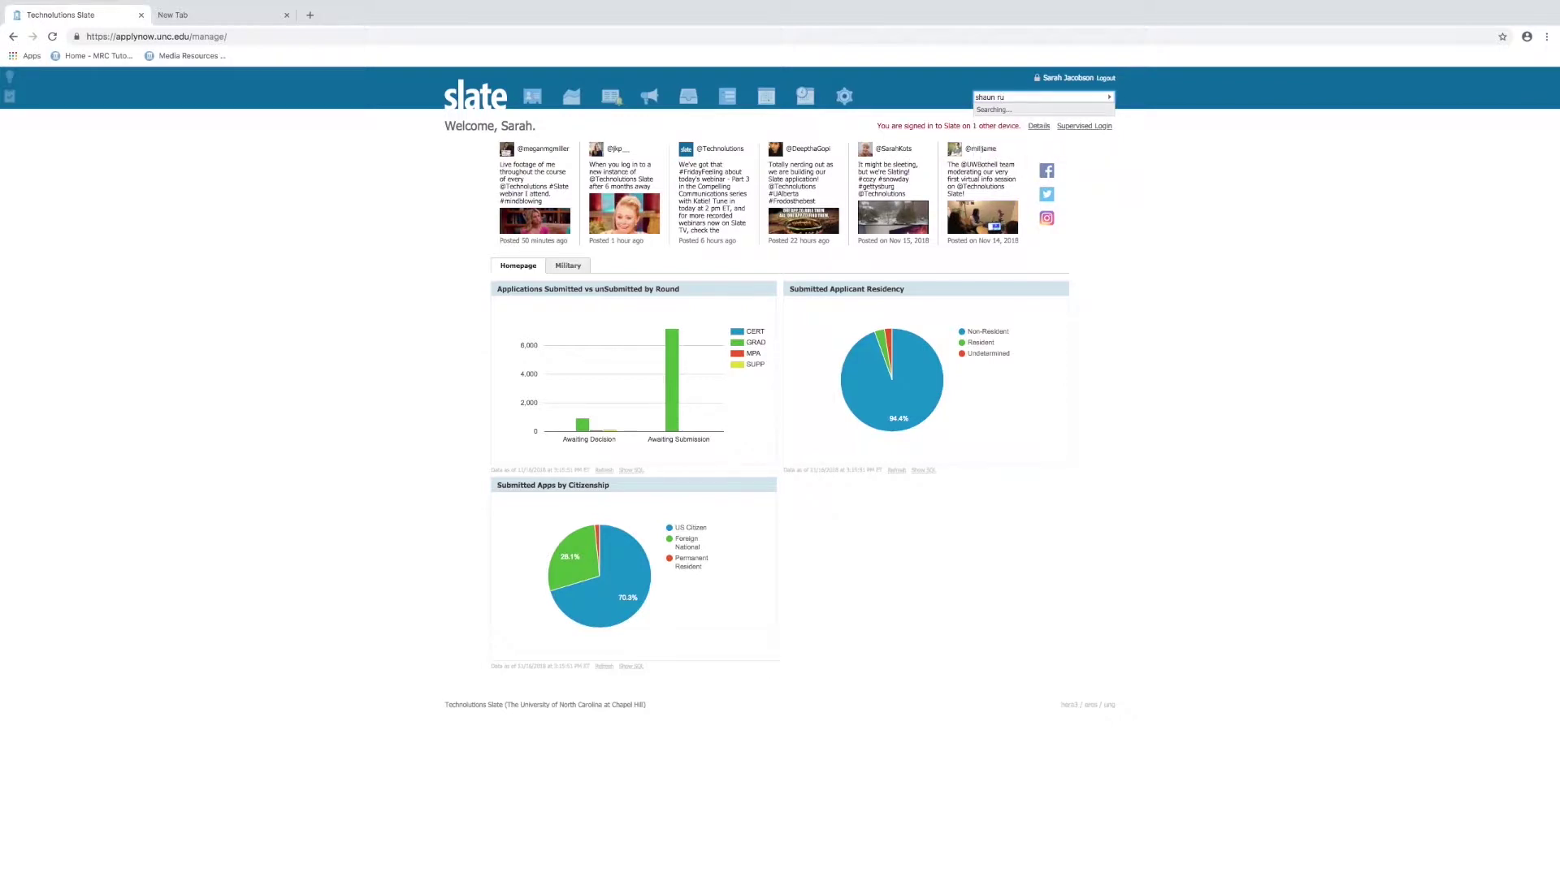
key("BackSpace")
key("BackSpace")
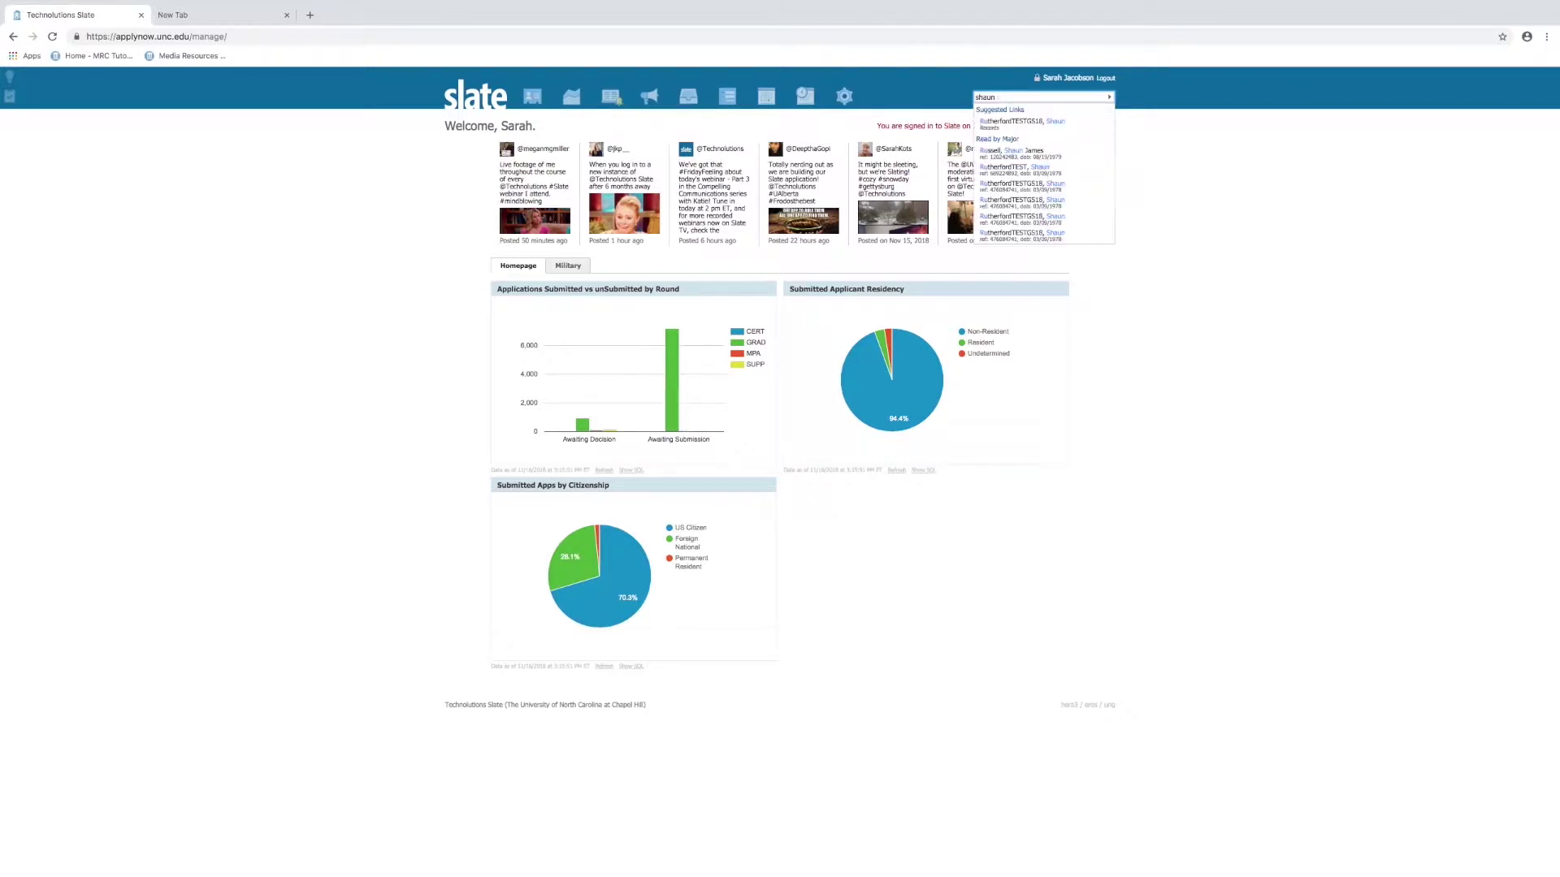
key("BackSpace")
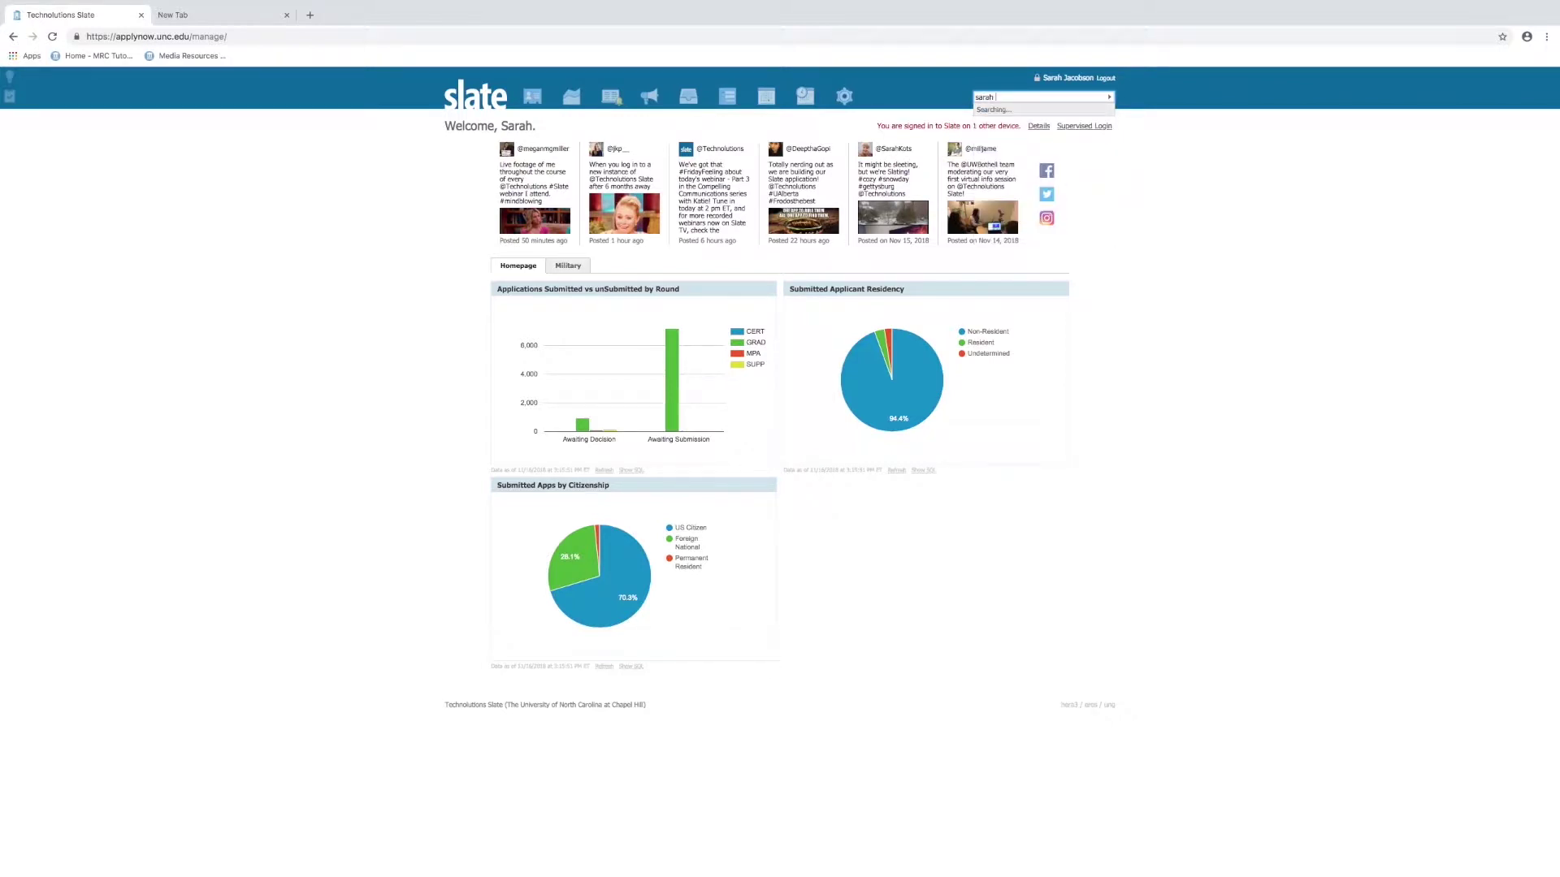
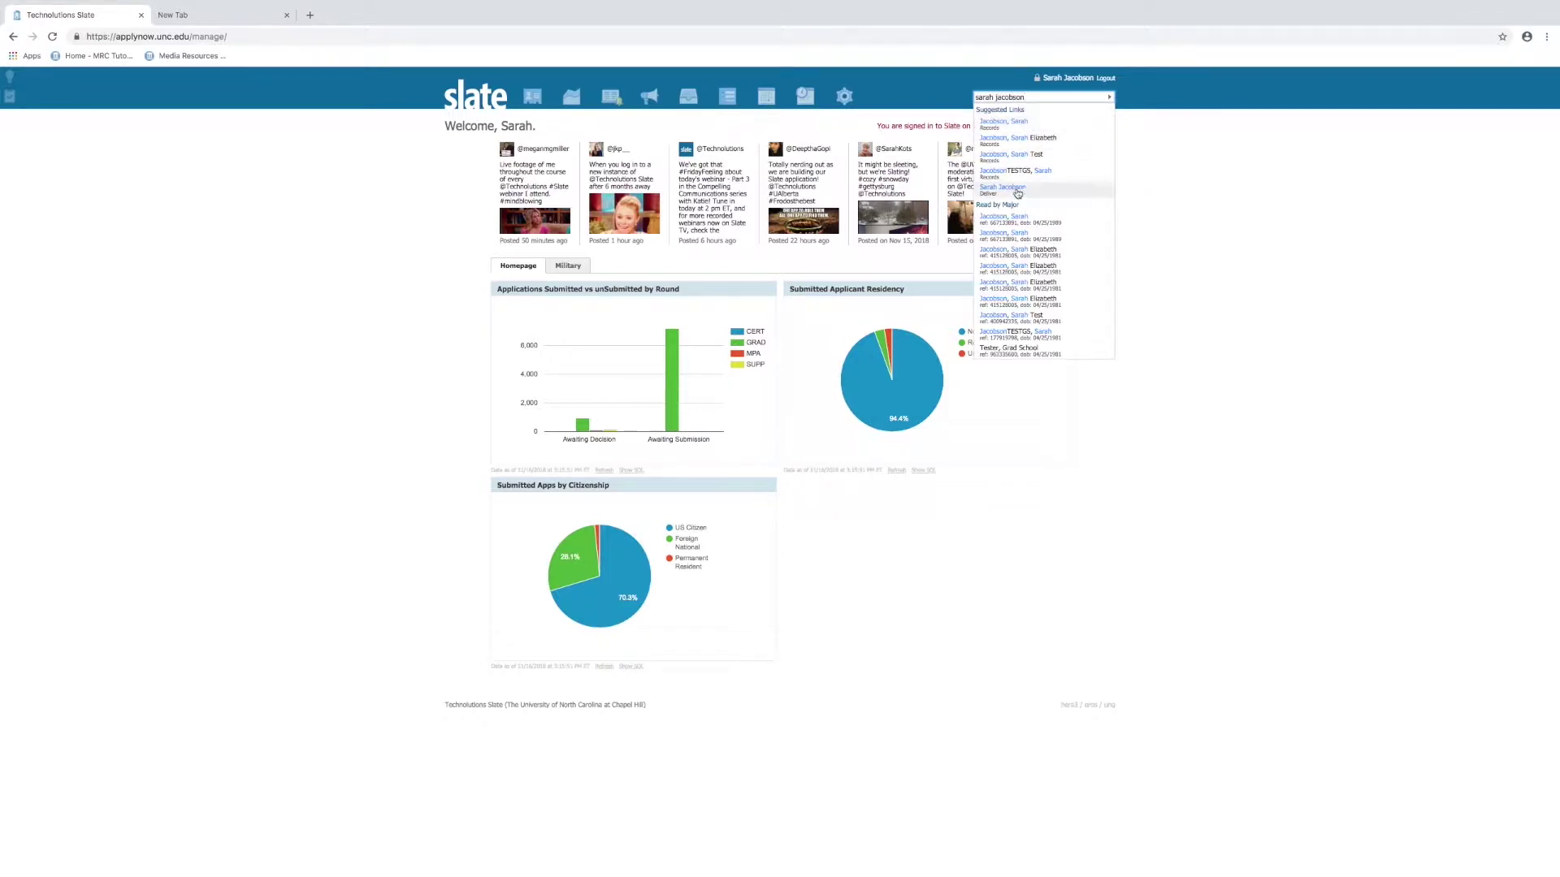
left_click(1018, 175)
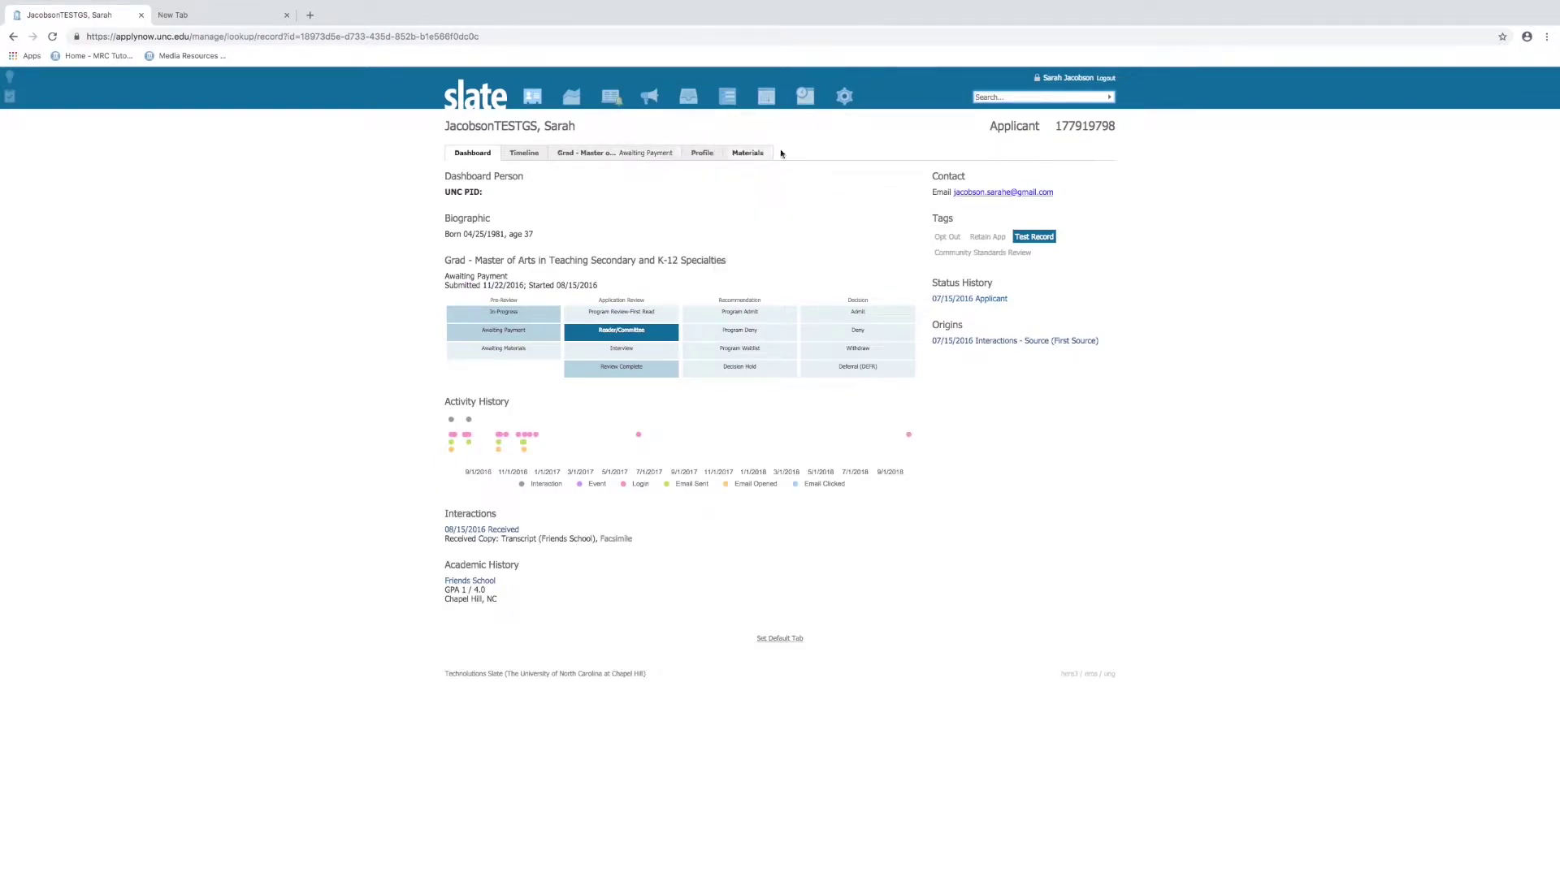
Open the Records search page from the Records icon in the top nav bar
mouse_move(534, 97)
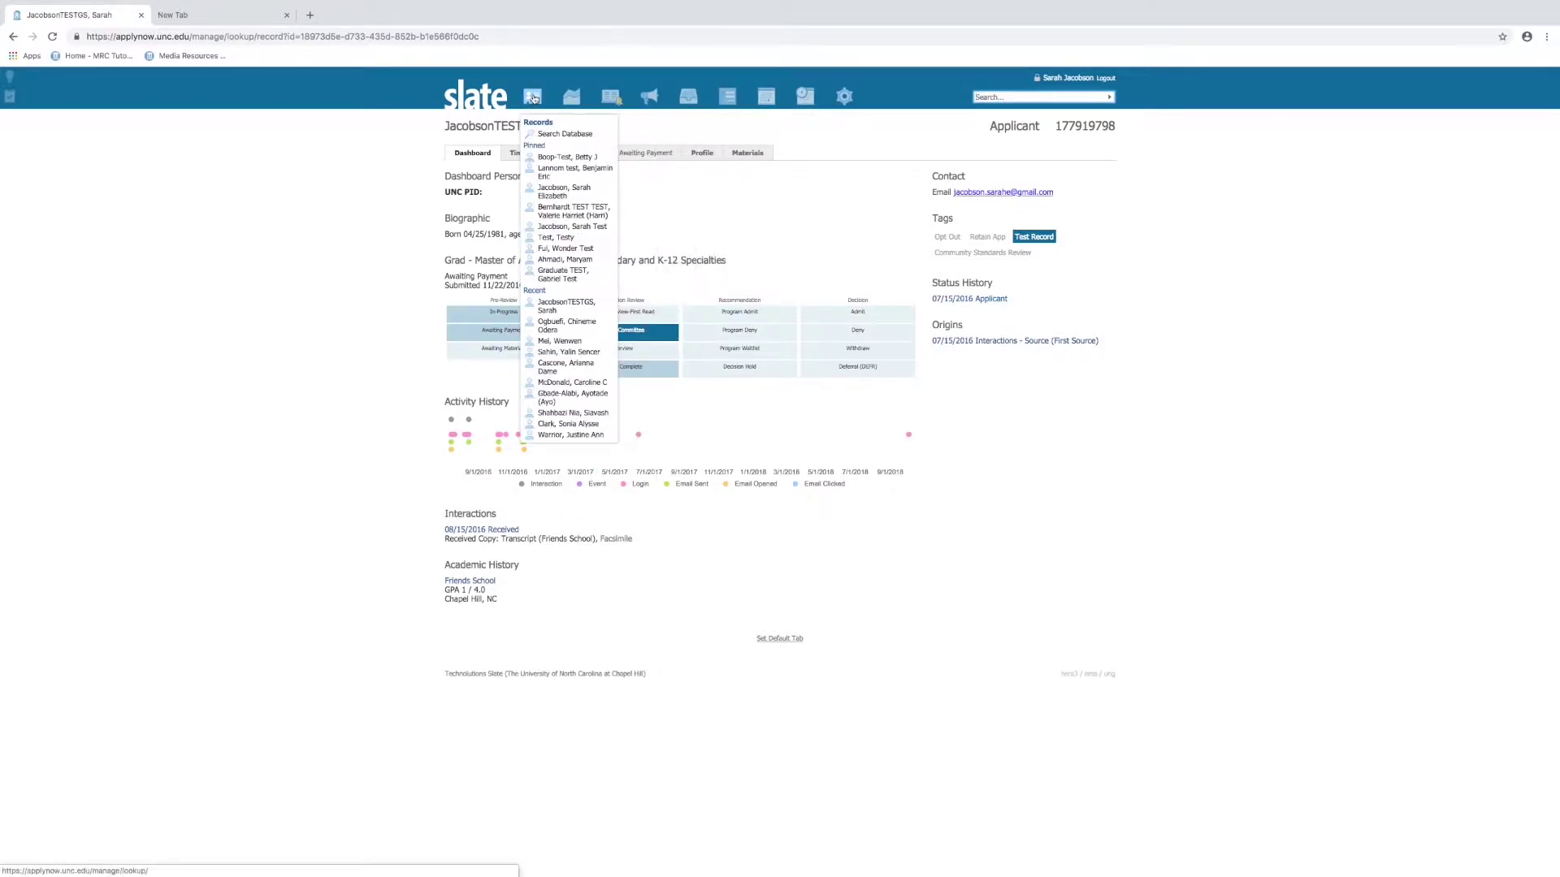
left_click(533, 98)
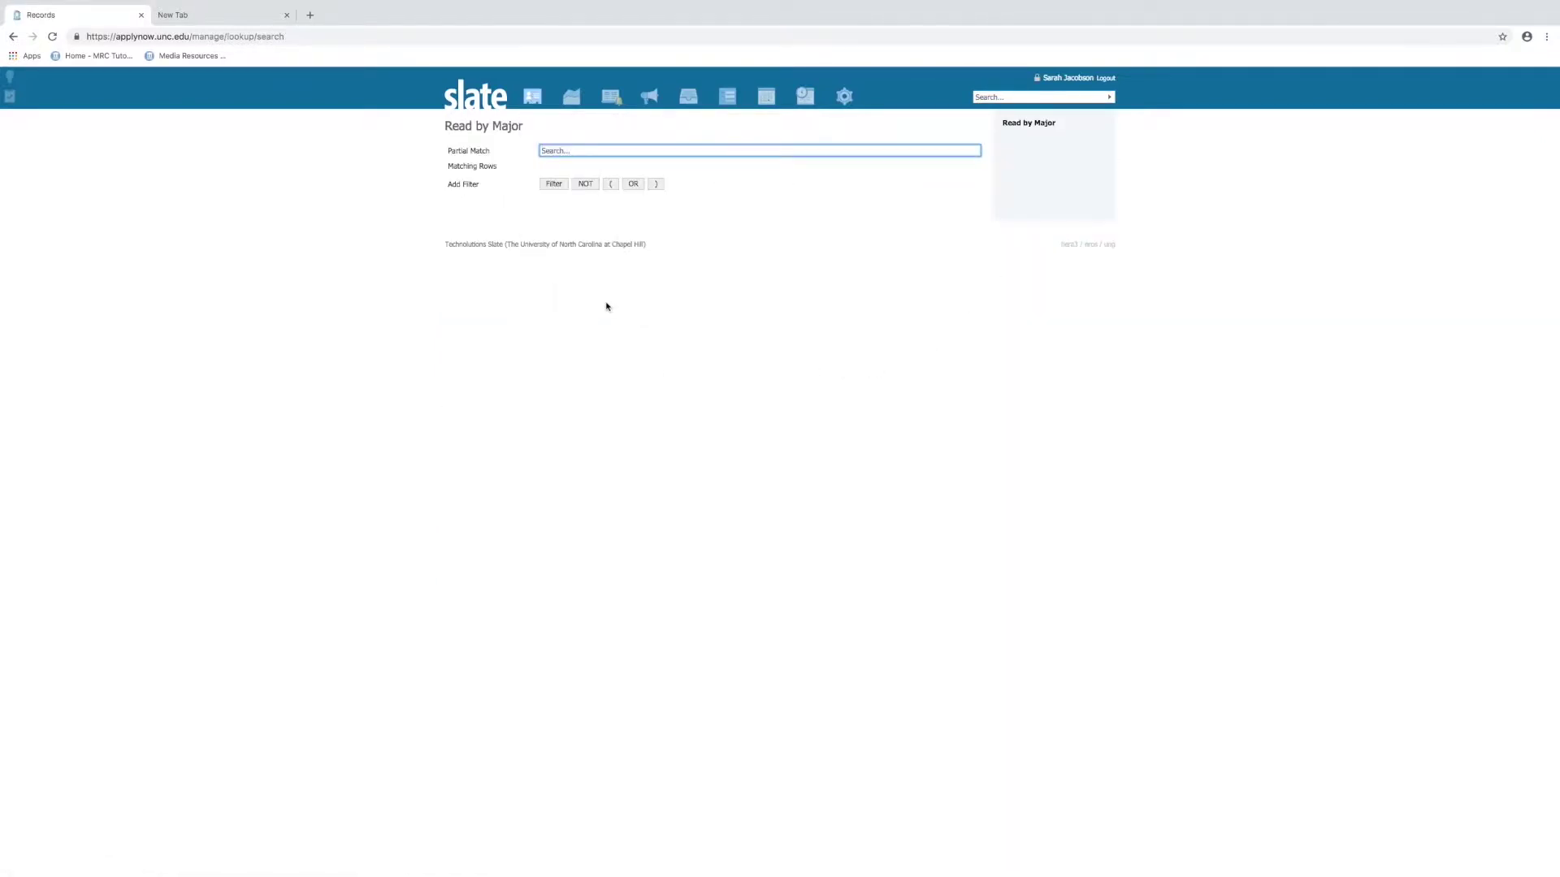
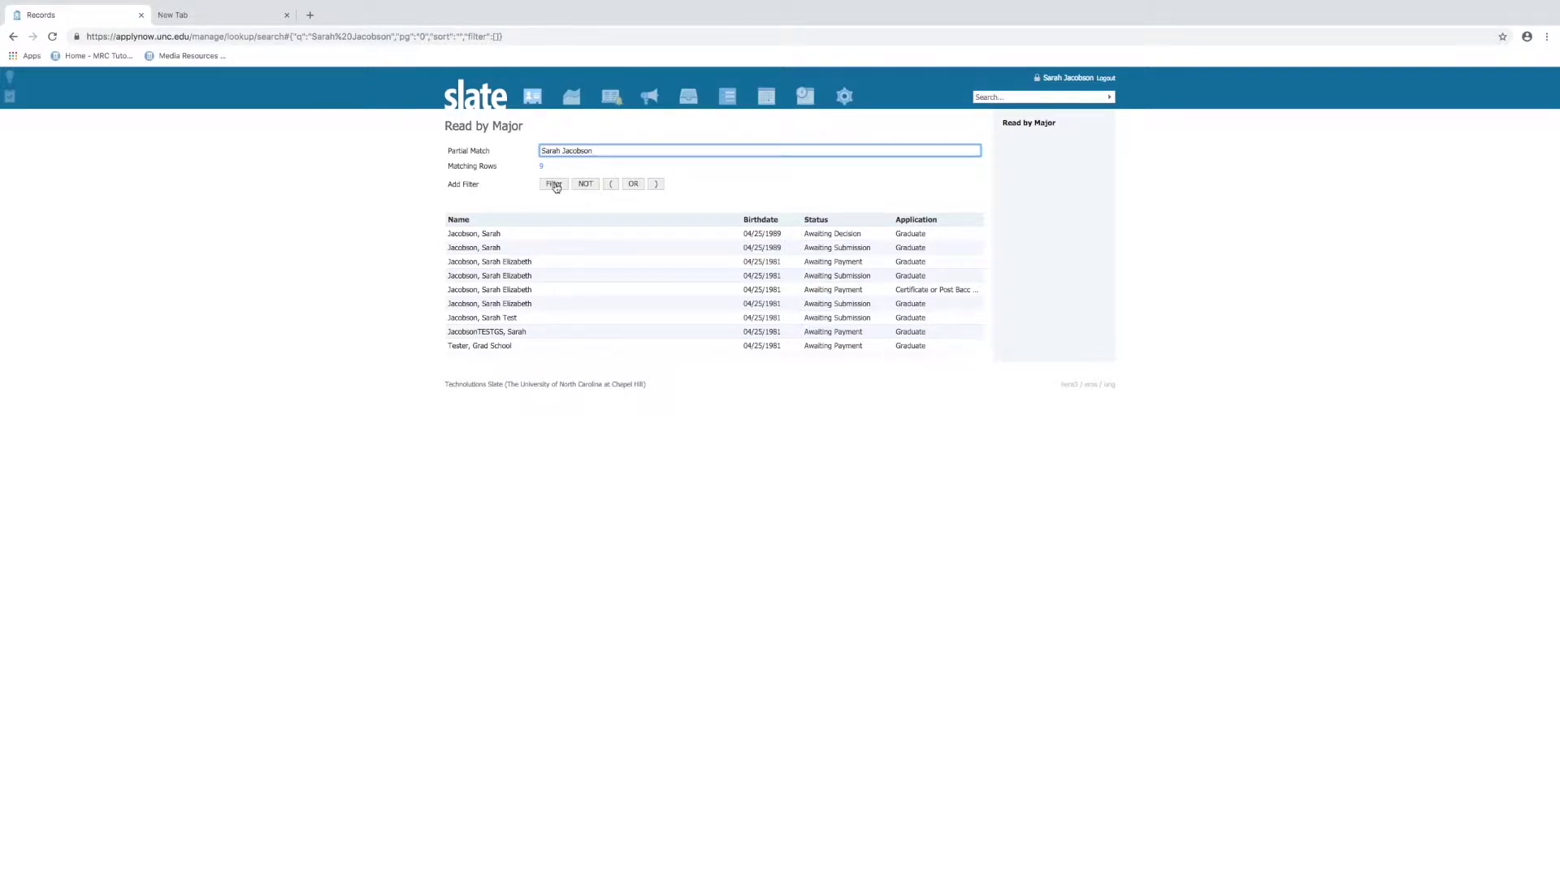
Run a partial-match search on the applicant's name and start adding a filter
left_click(554, 184)
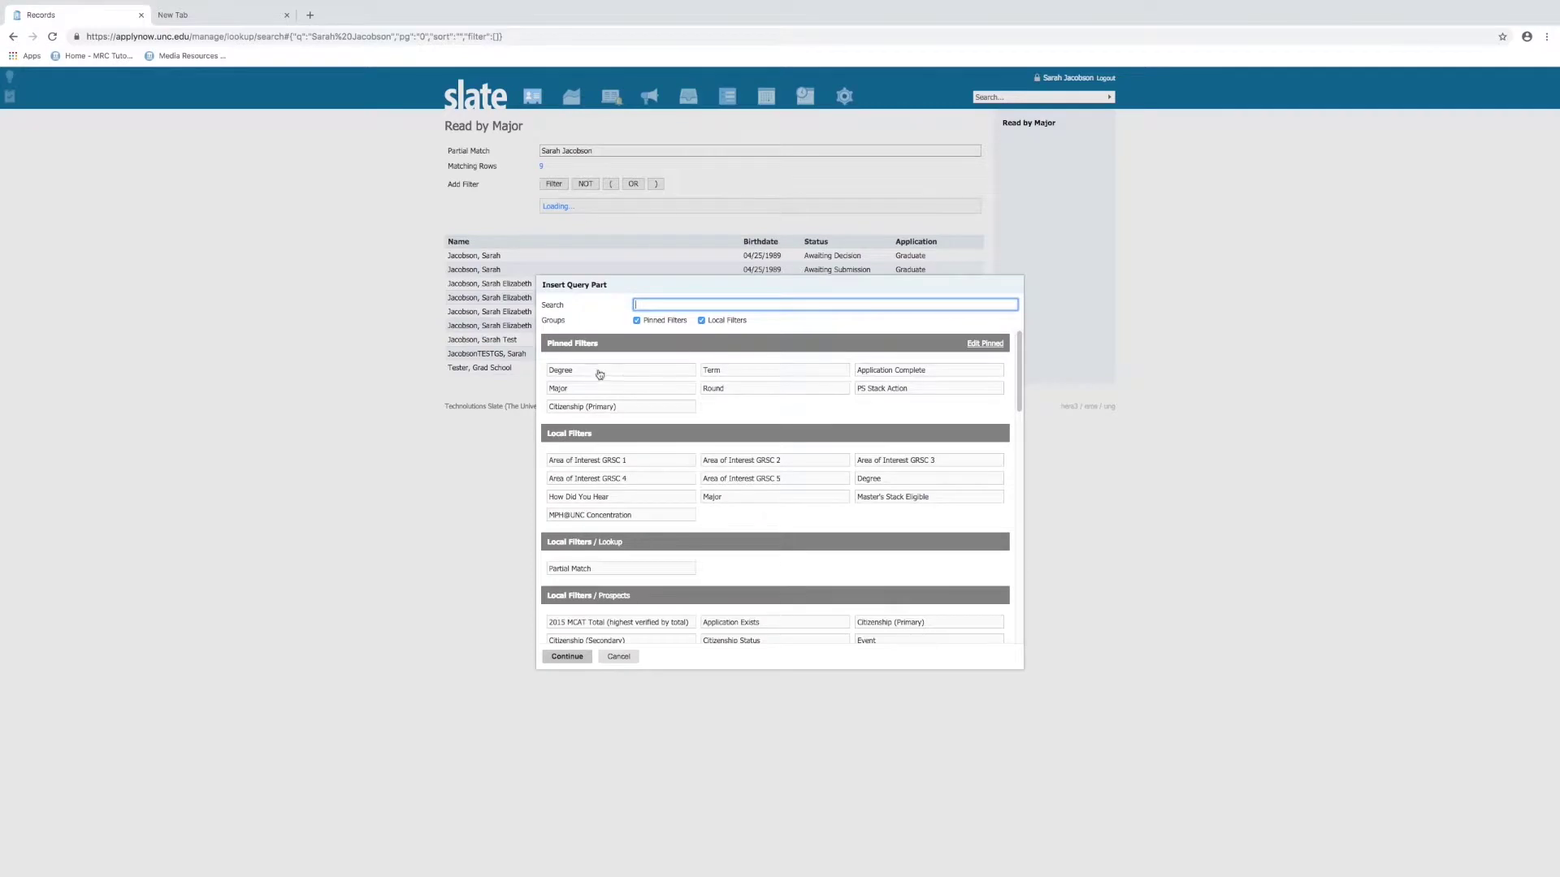
Filter the results by Degree to Doctor of Philosophy and open the Tester, Grad School record
left_click(646, 371)
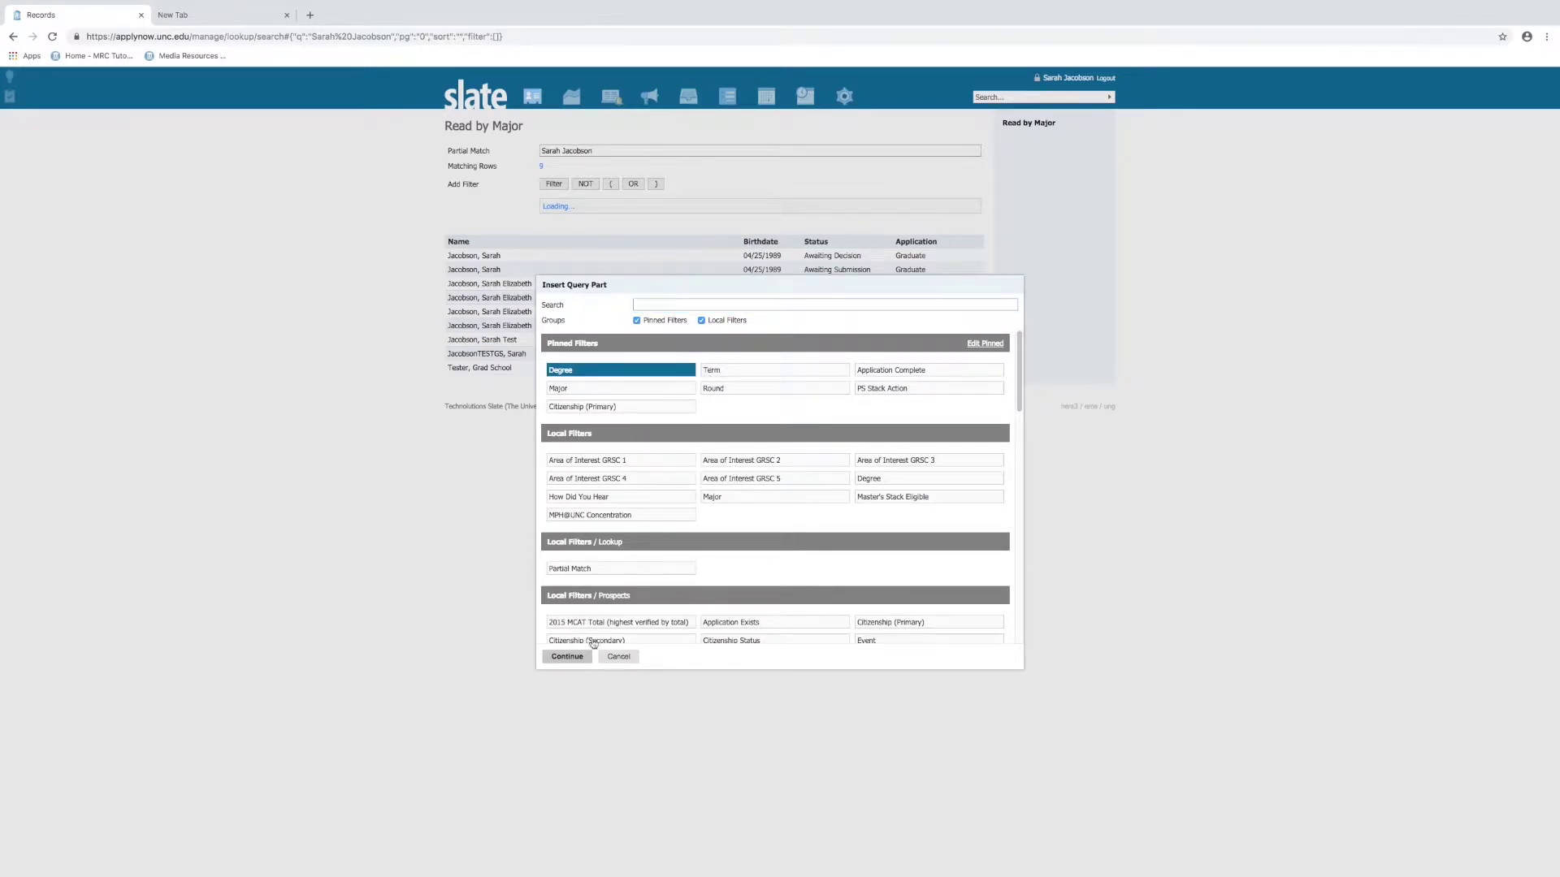
left_click(567, 656)
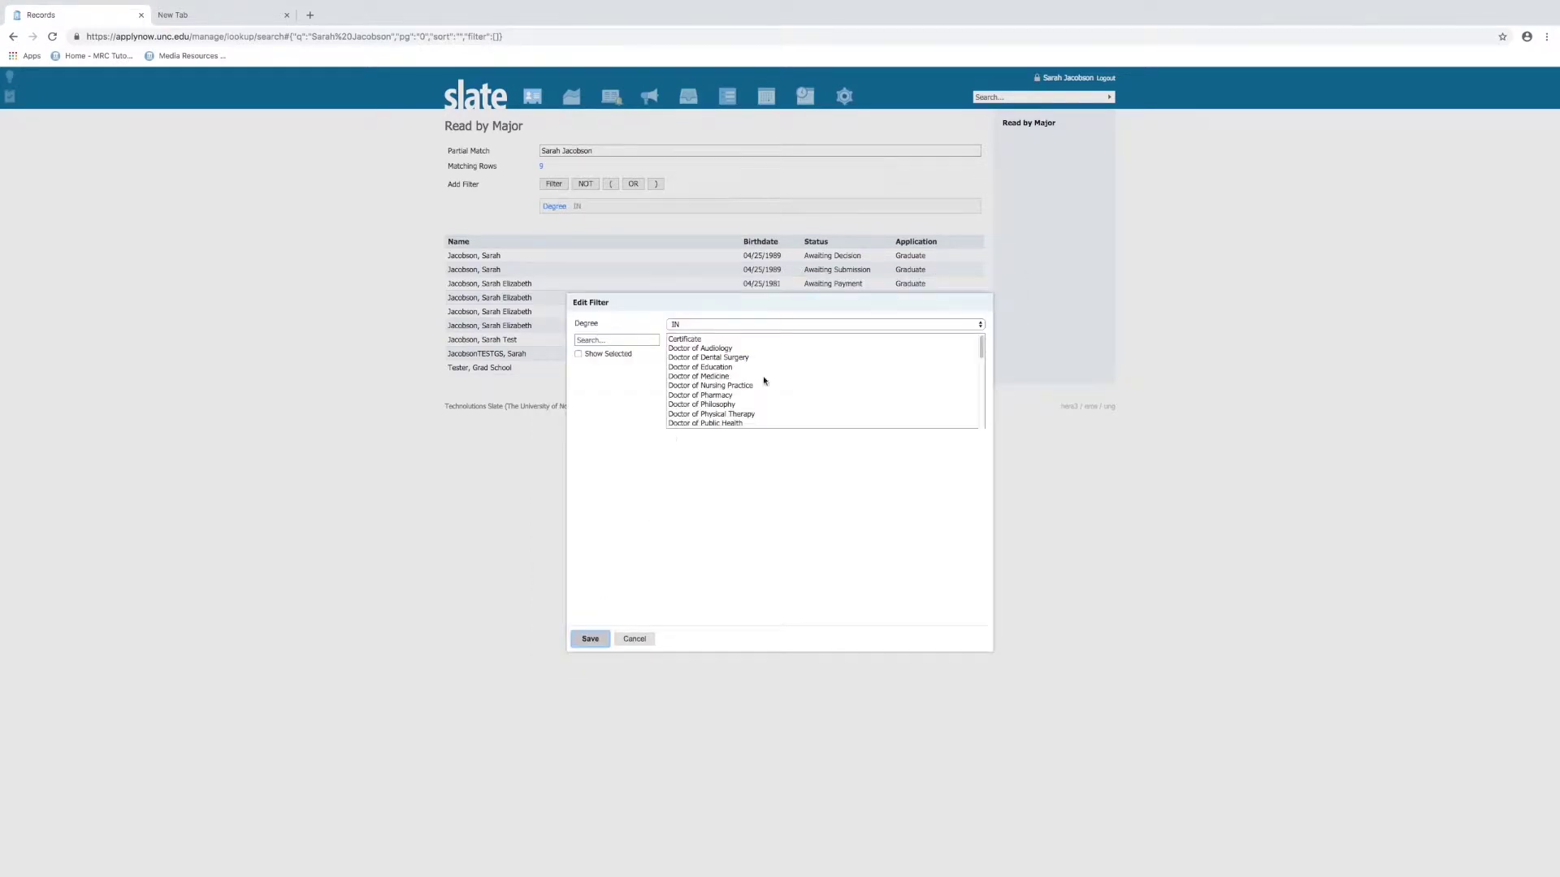
scroll(757, 385, "down", 1)
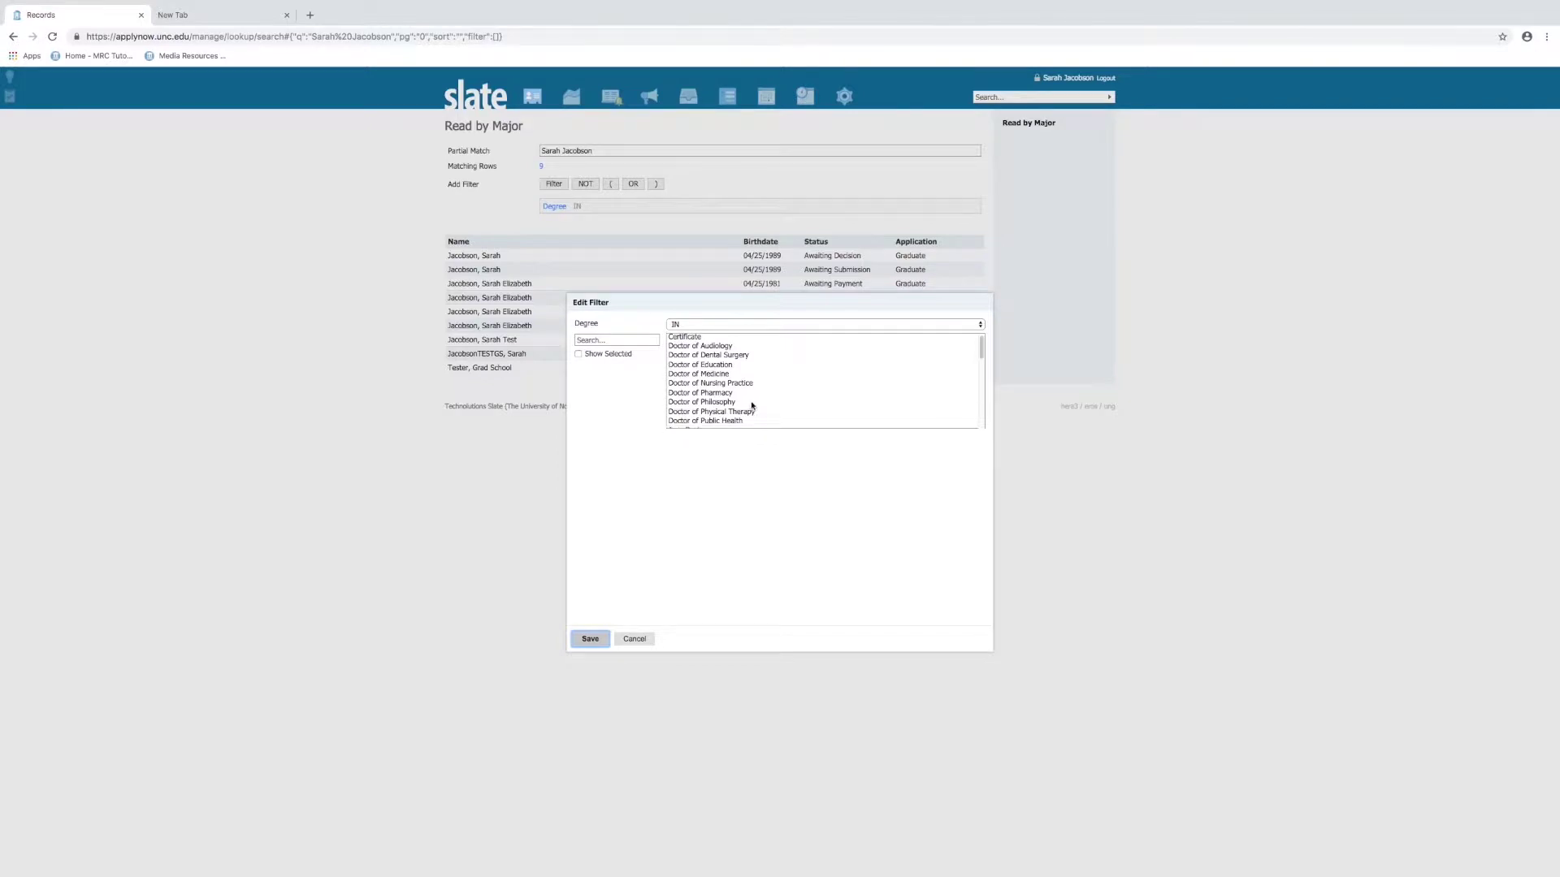
scroll(734, 415, "down", 1)
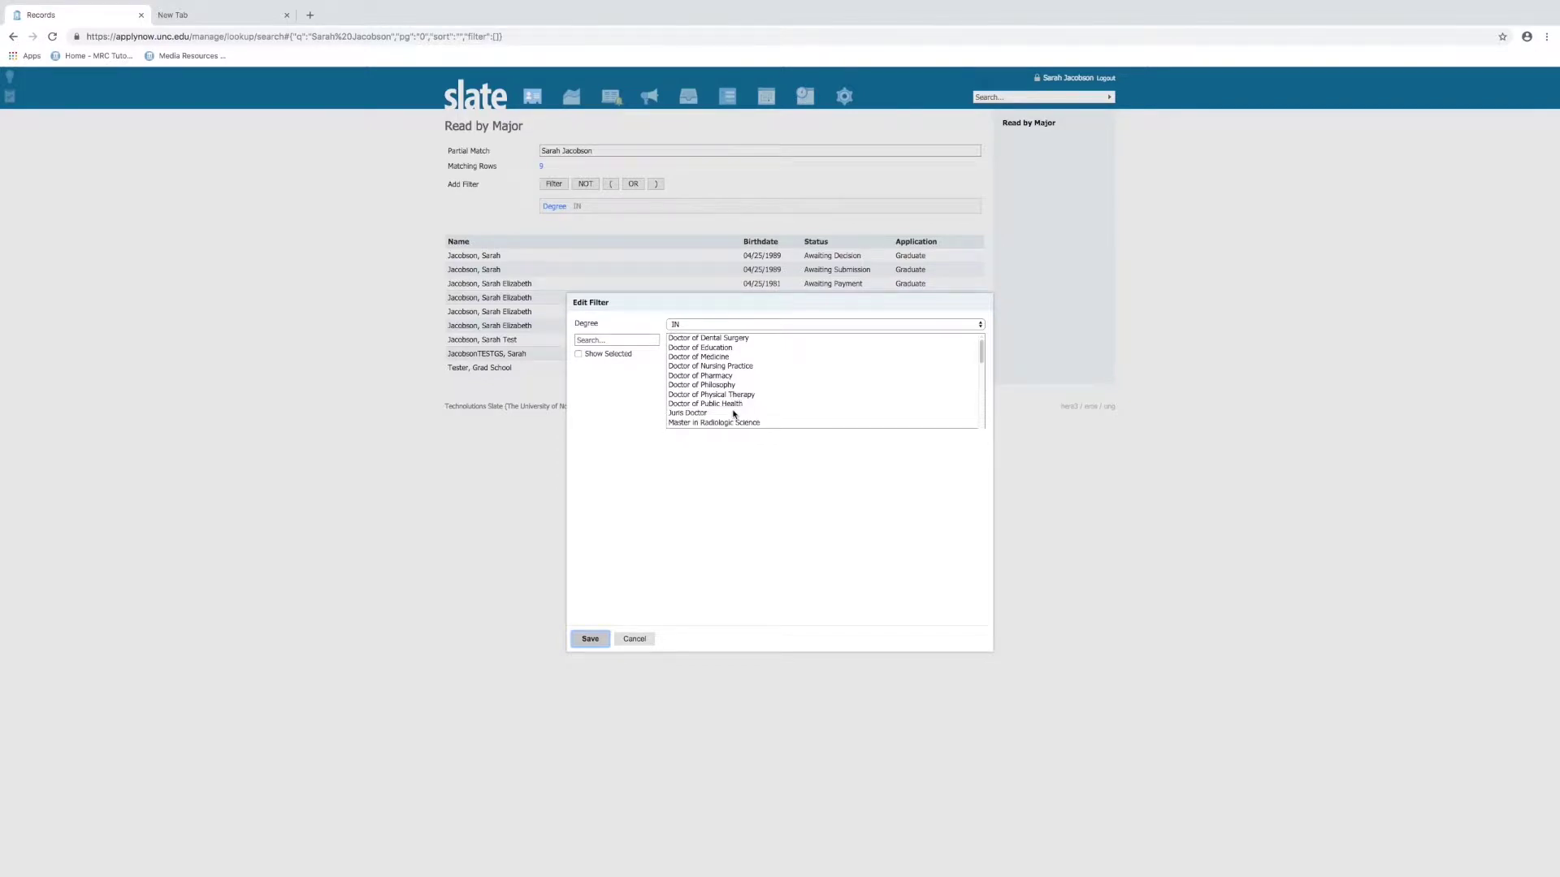
left_click(720, 385)
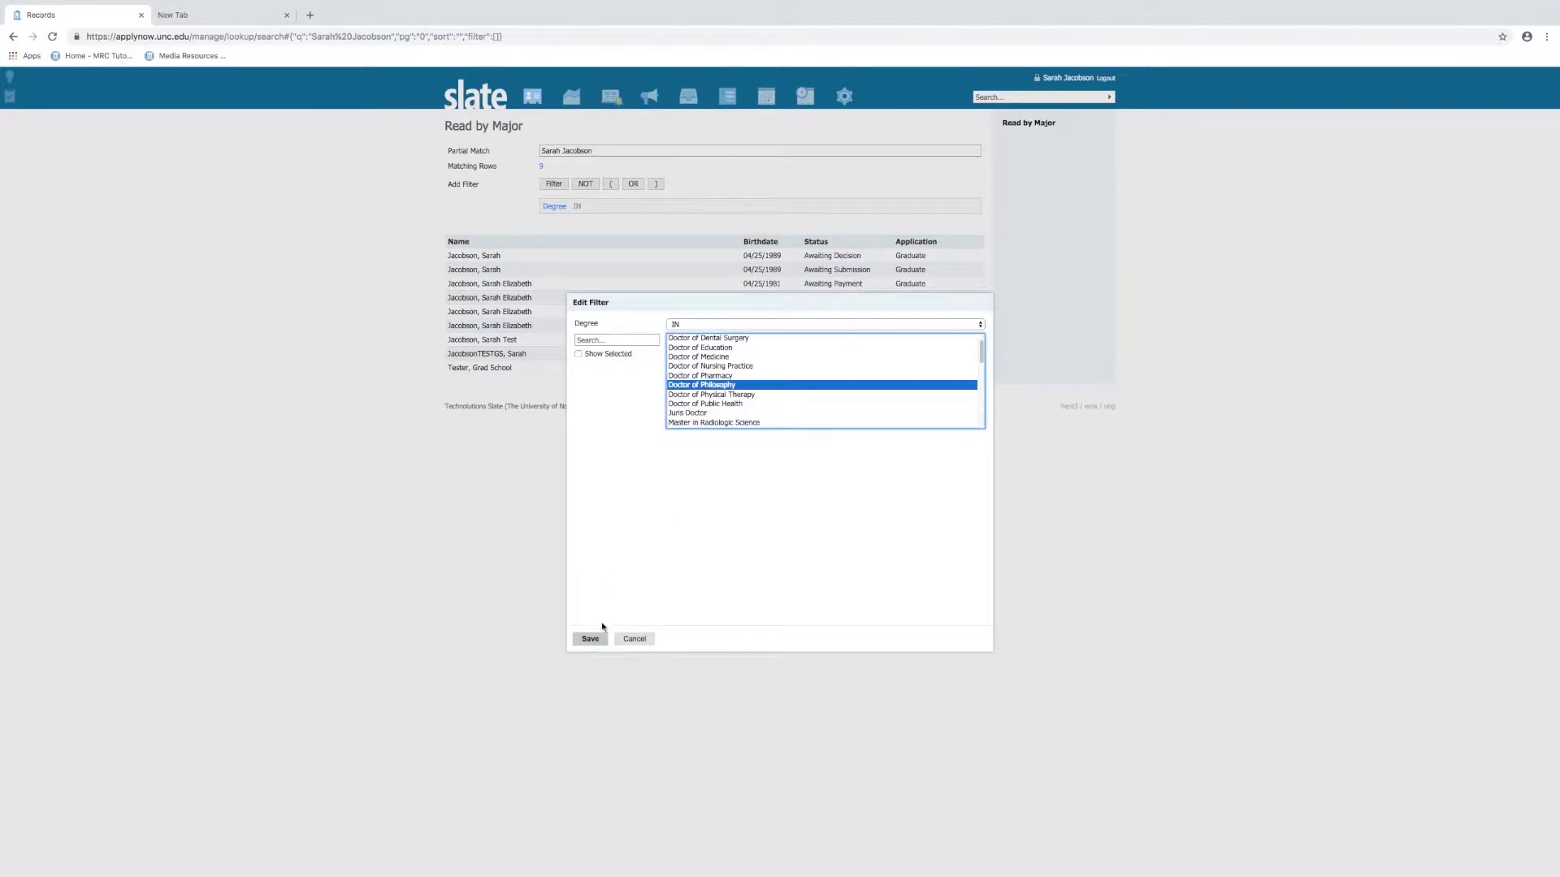
left_click(590, 640)
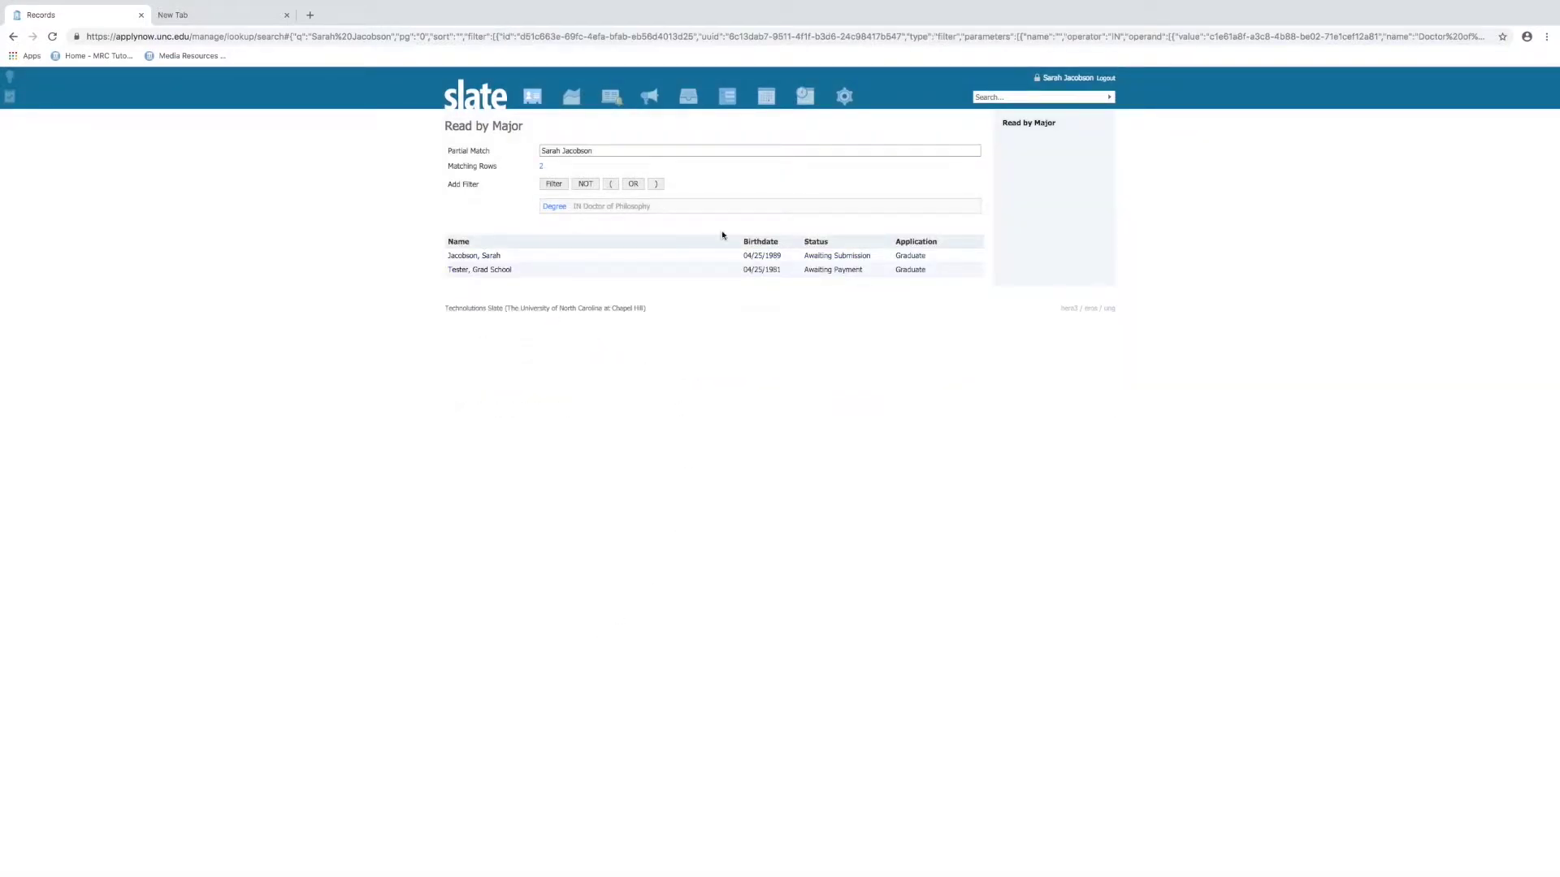
left_click(488, 270)
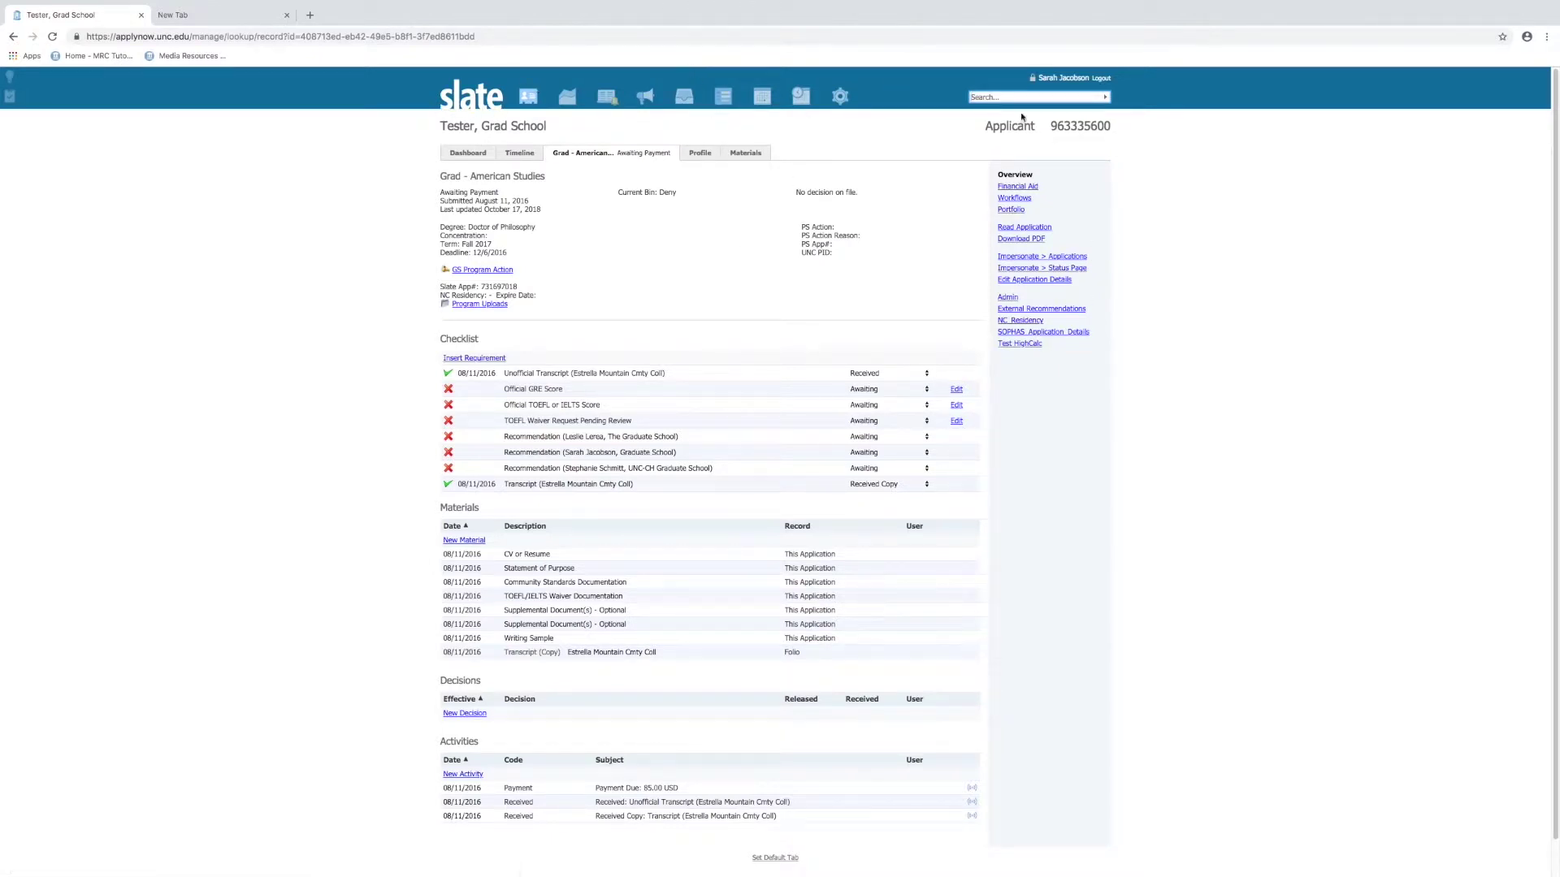
Return to the Slate welcome homepage via the slate logo
left_click(475, 102)
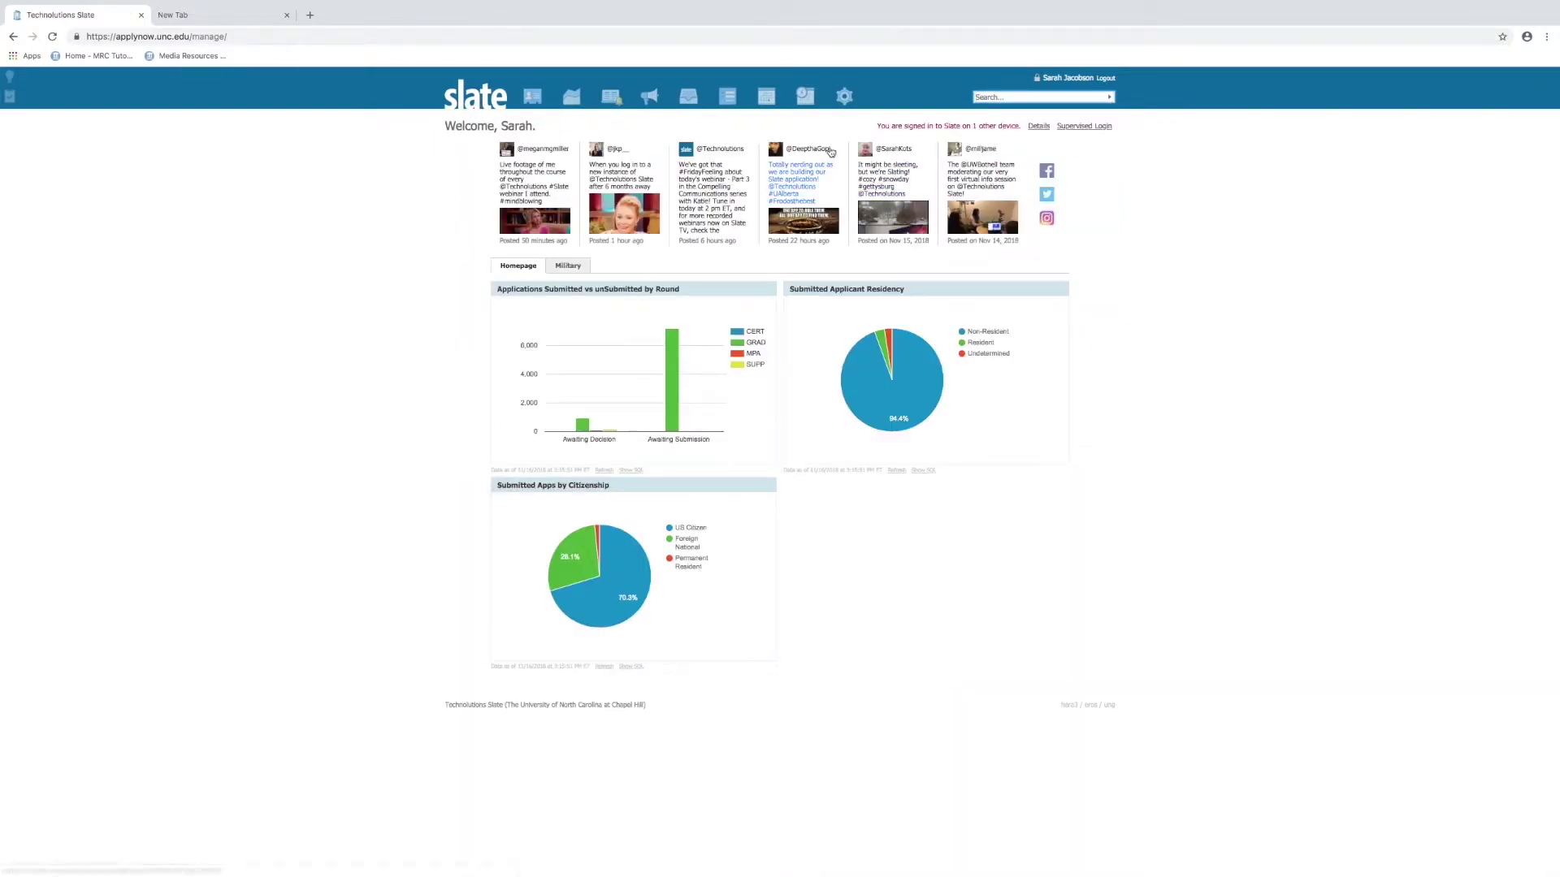
Show the Records menu listing pinned and recently viewed records
mouse_move(599, 98)
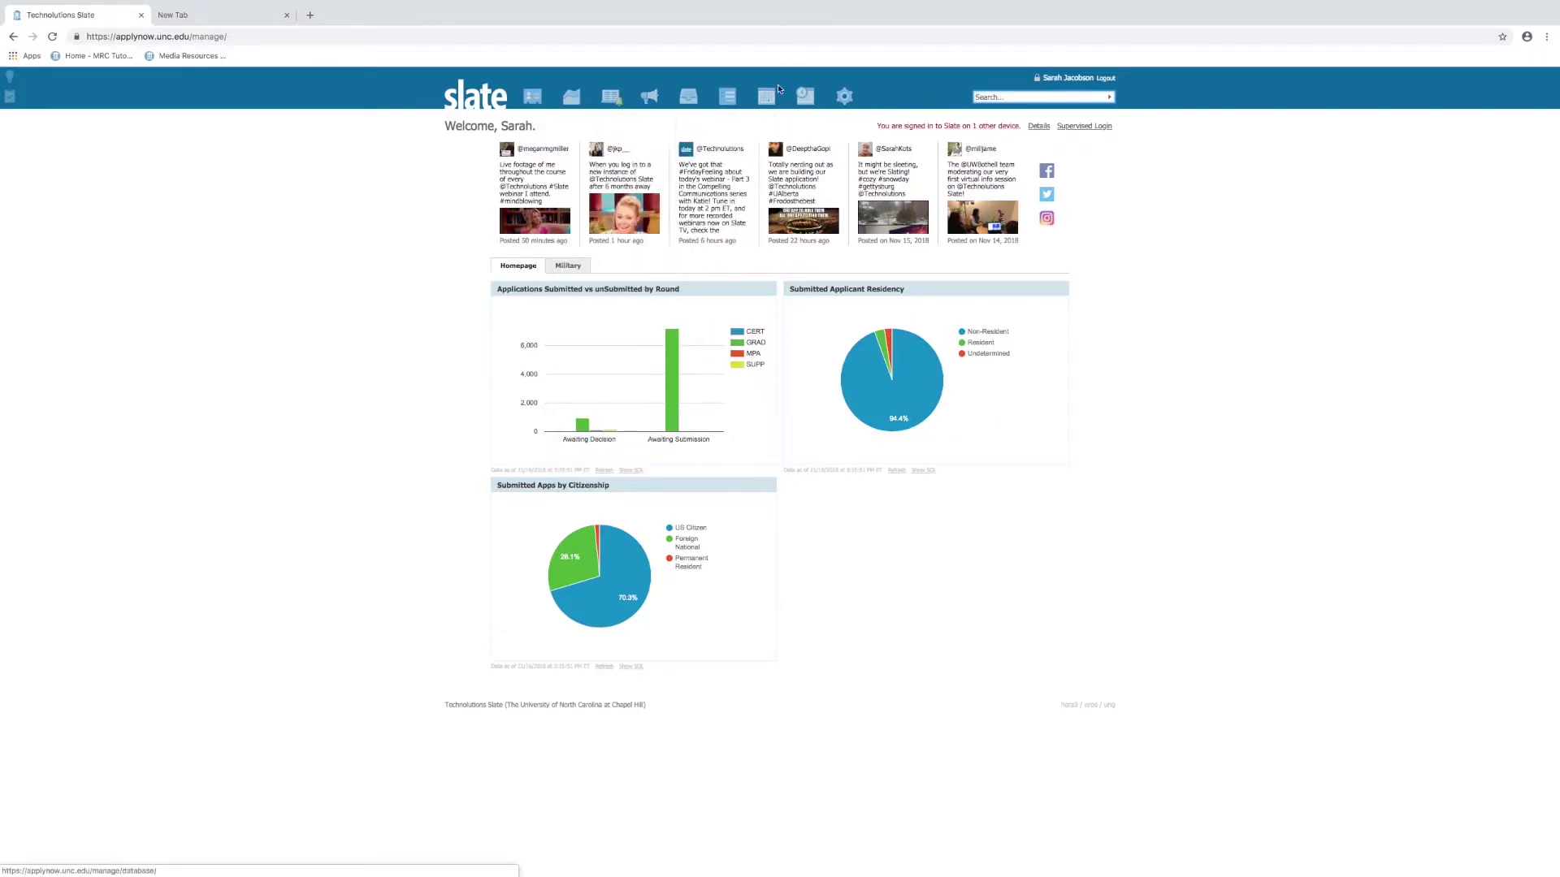
mouse_move(533, 98)
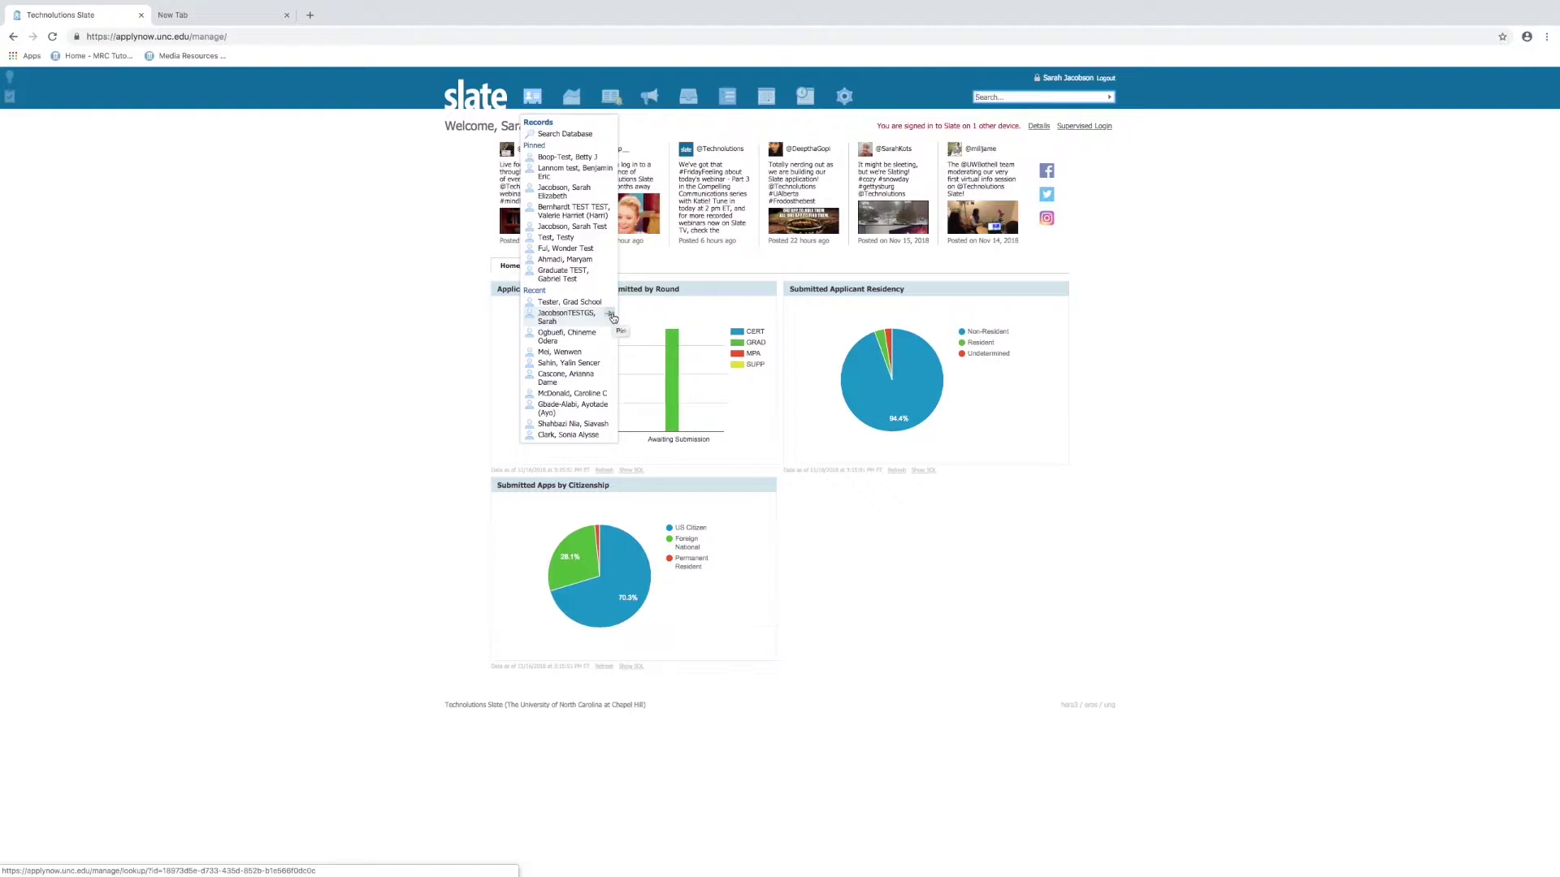
Pin the graduate test applicant's record and open the empty Search Database page
left_click(610, 315)
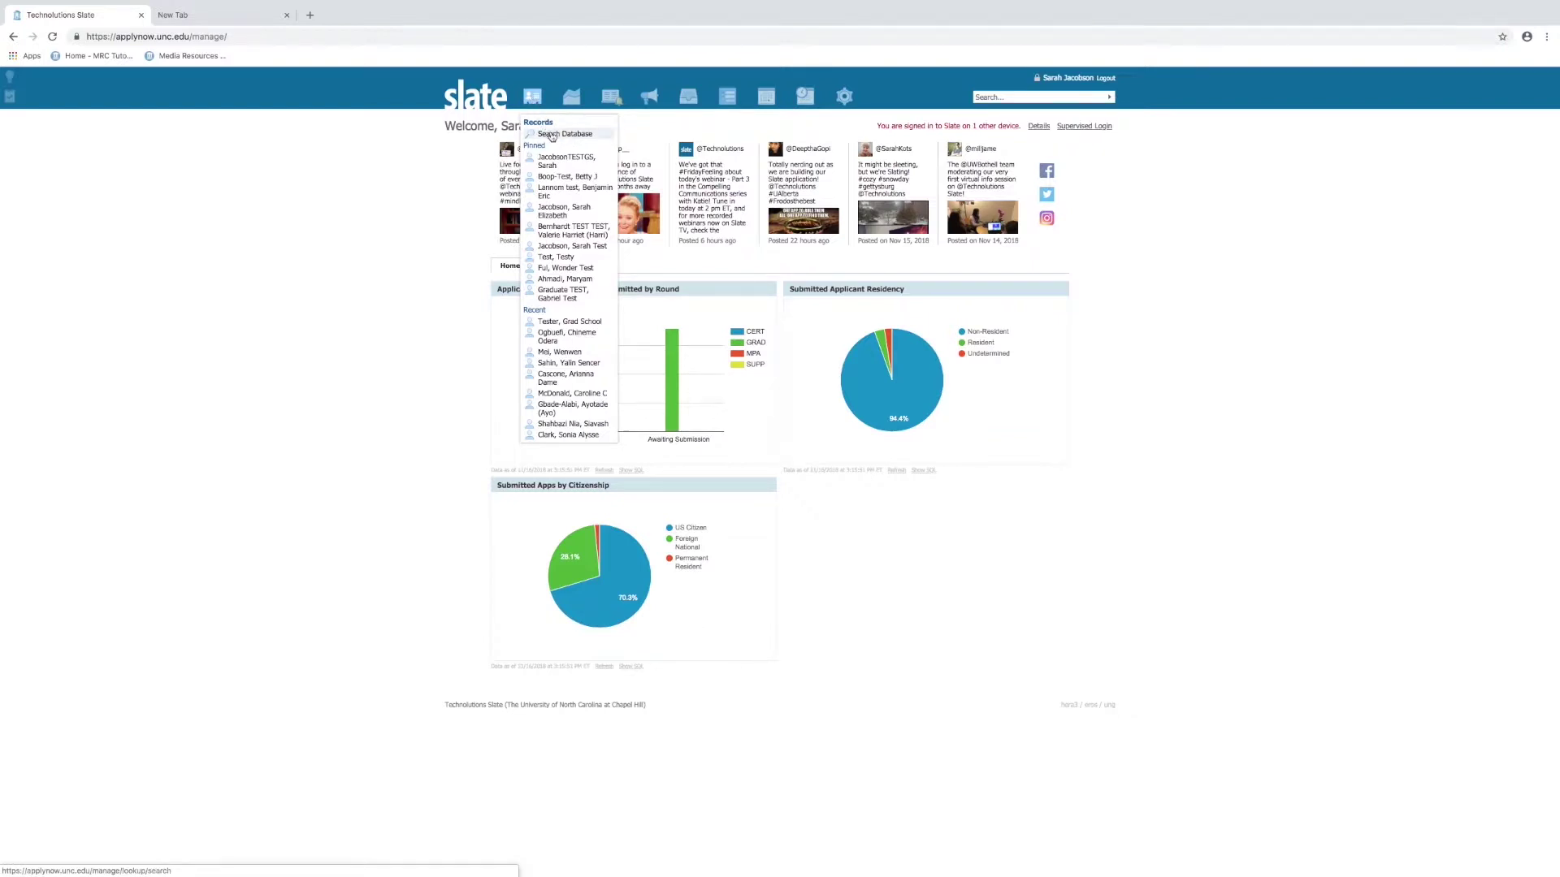
left_click(551, 136)
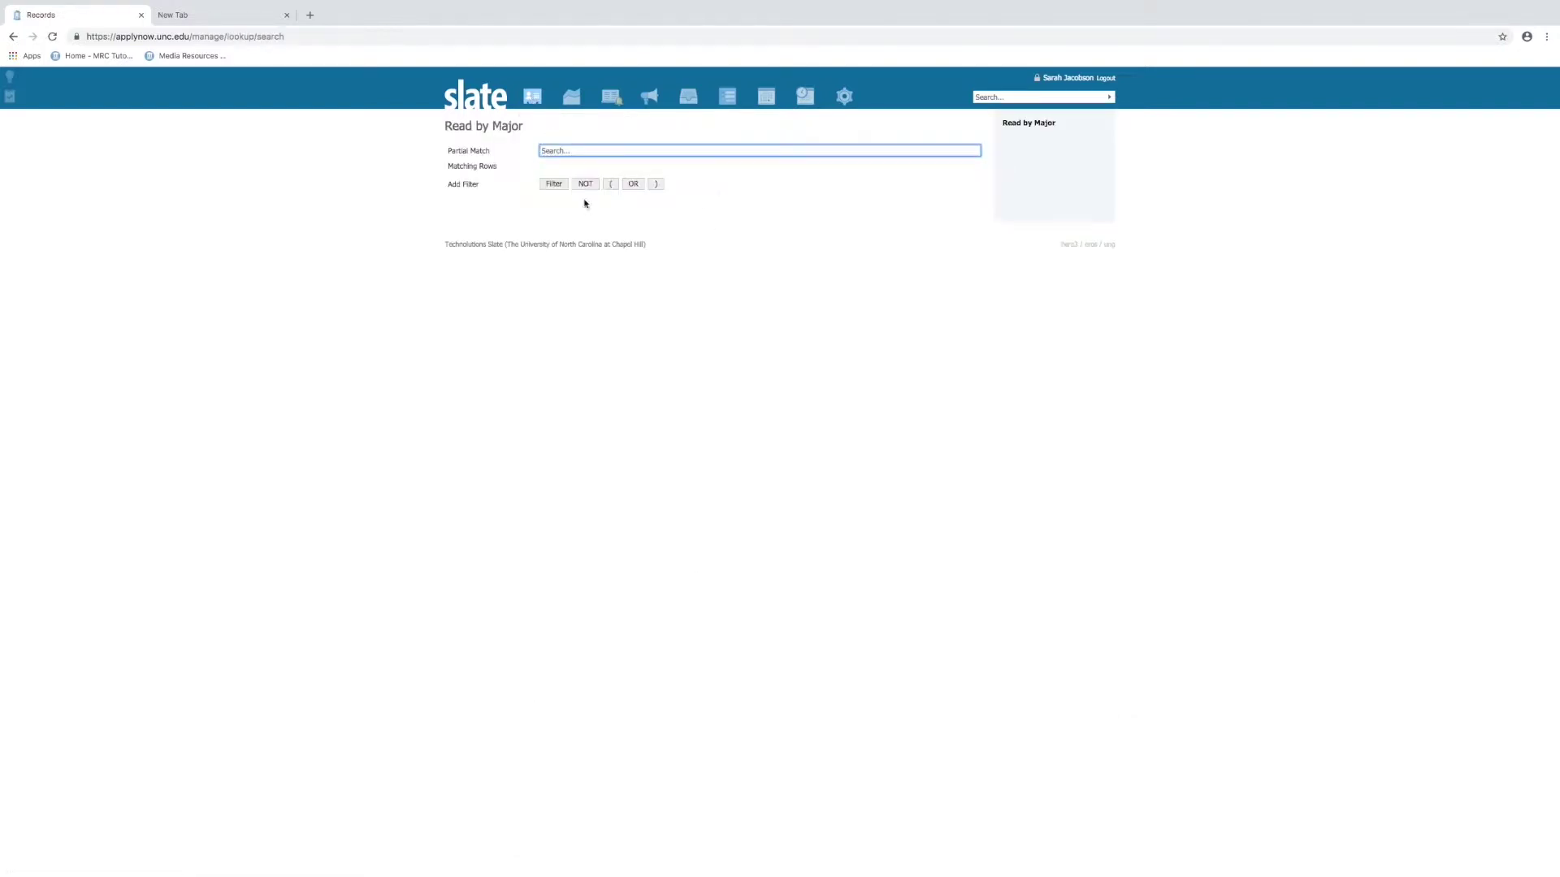
Show the Records dropdown listing pinned test records above recently viewed ones
left_click(992, 96)
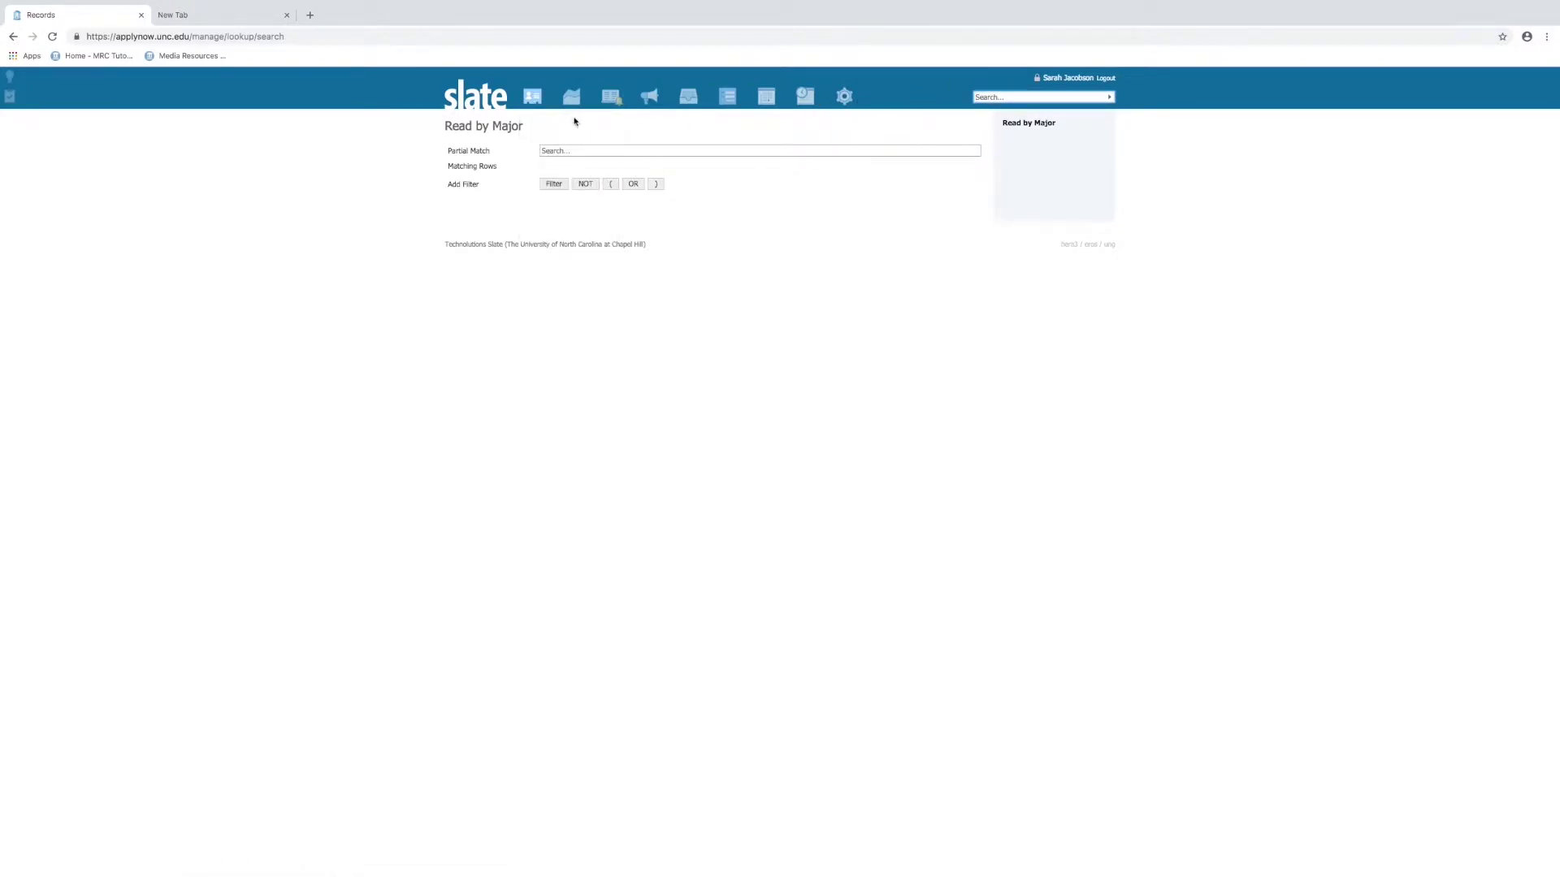
mouse_move(836, 95)
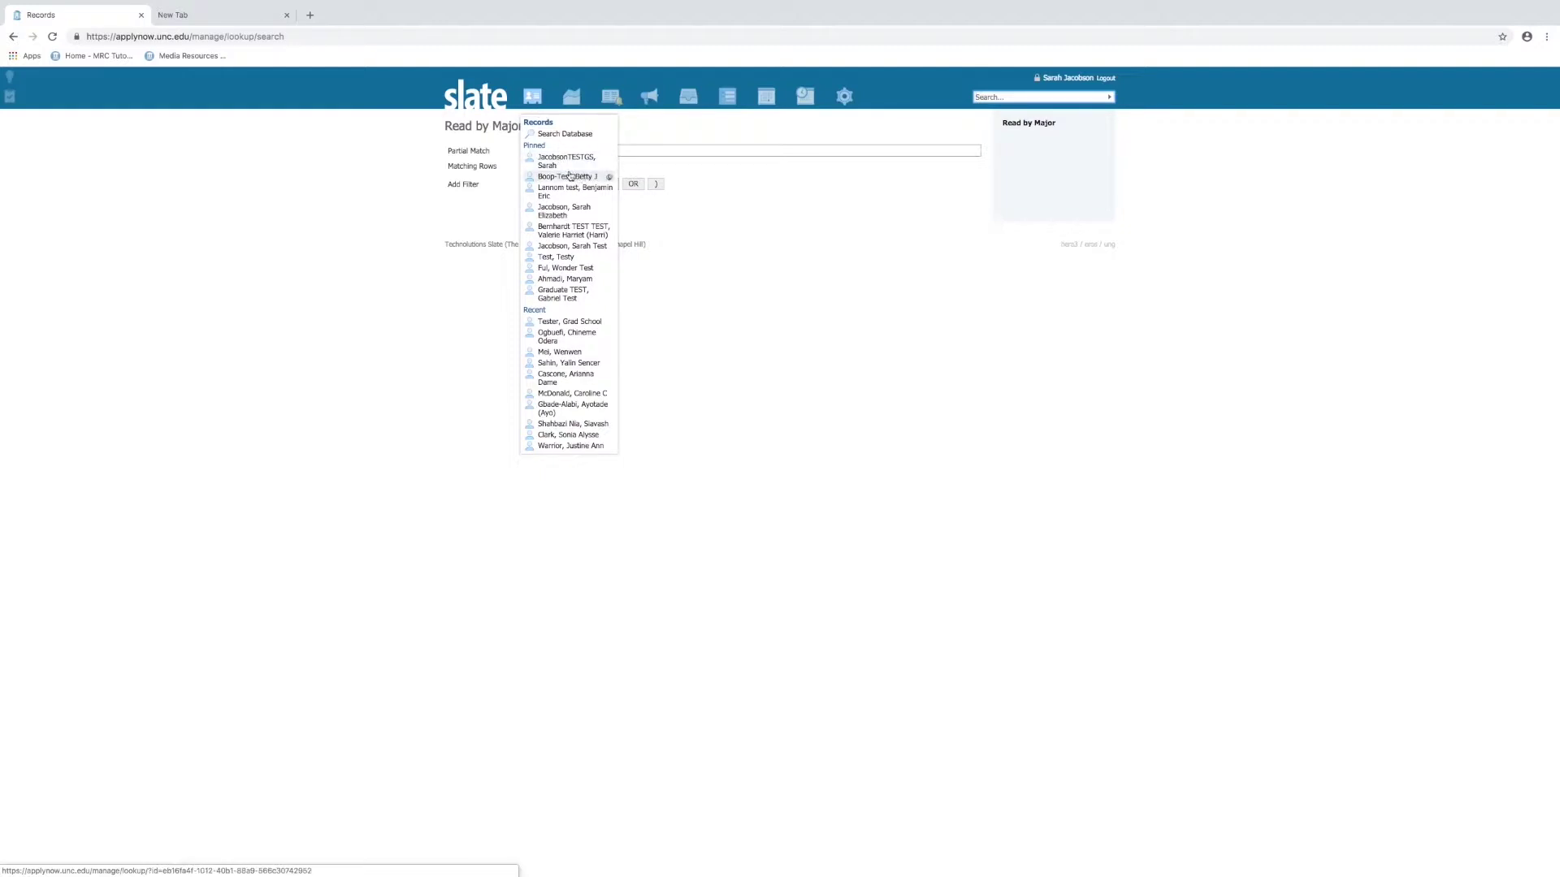
Open the pinned Boop-Test record and begin a message from its Contact e-mail link
left_click(569, 178)
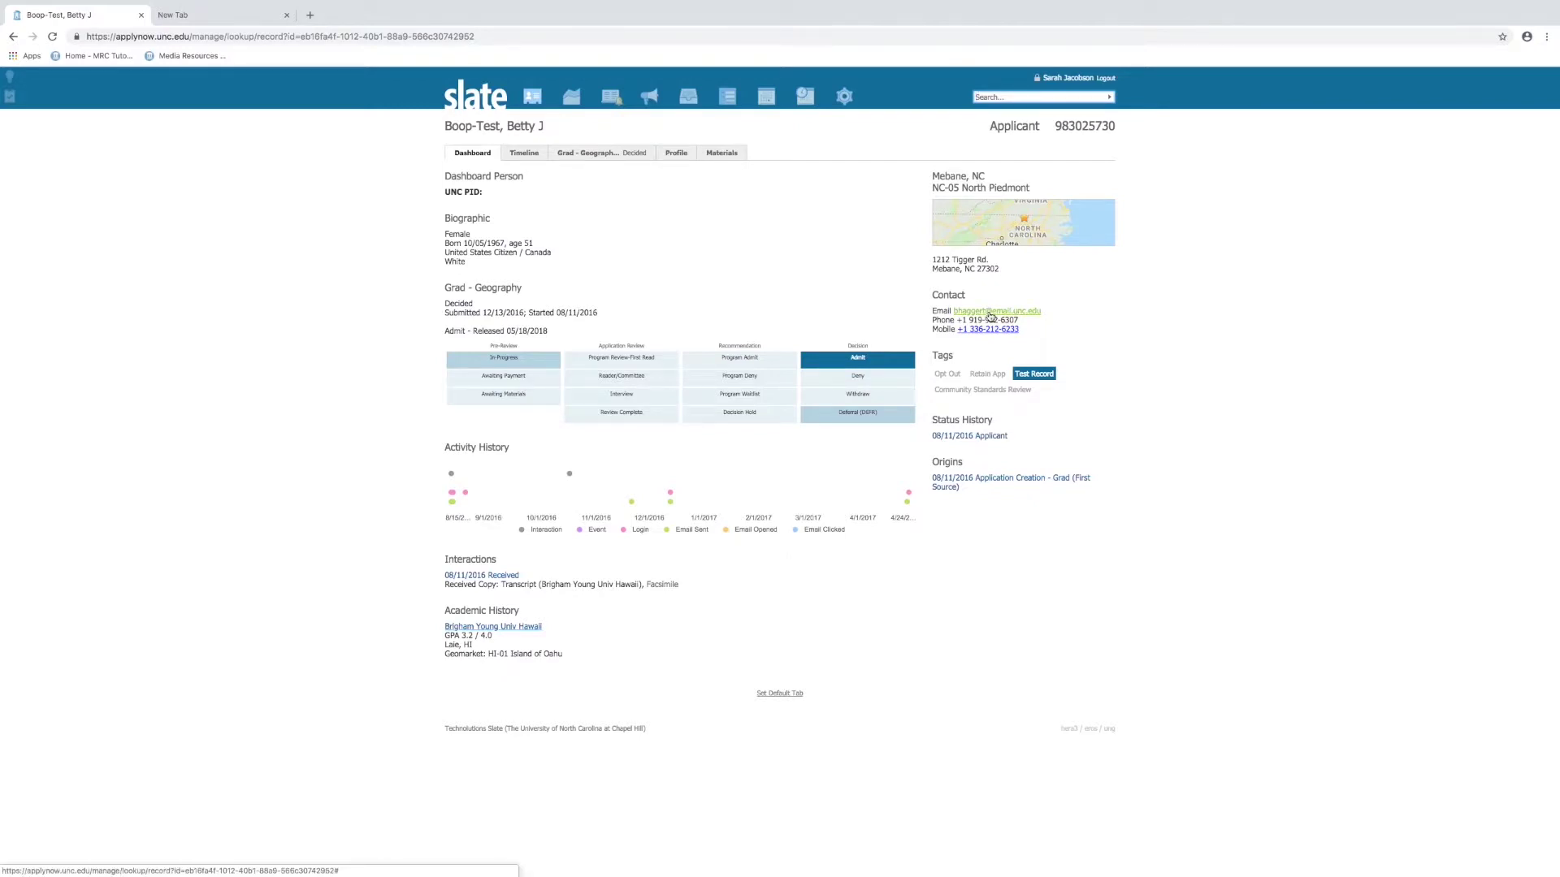
left_click(990, 315)
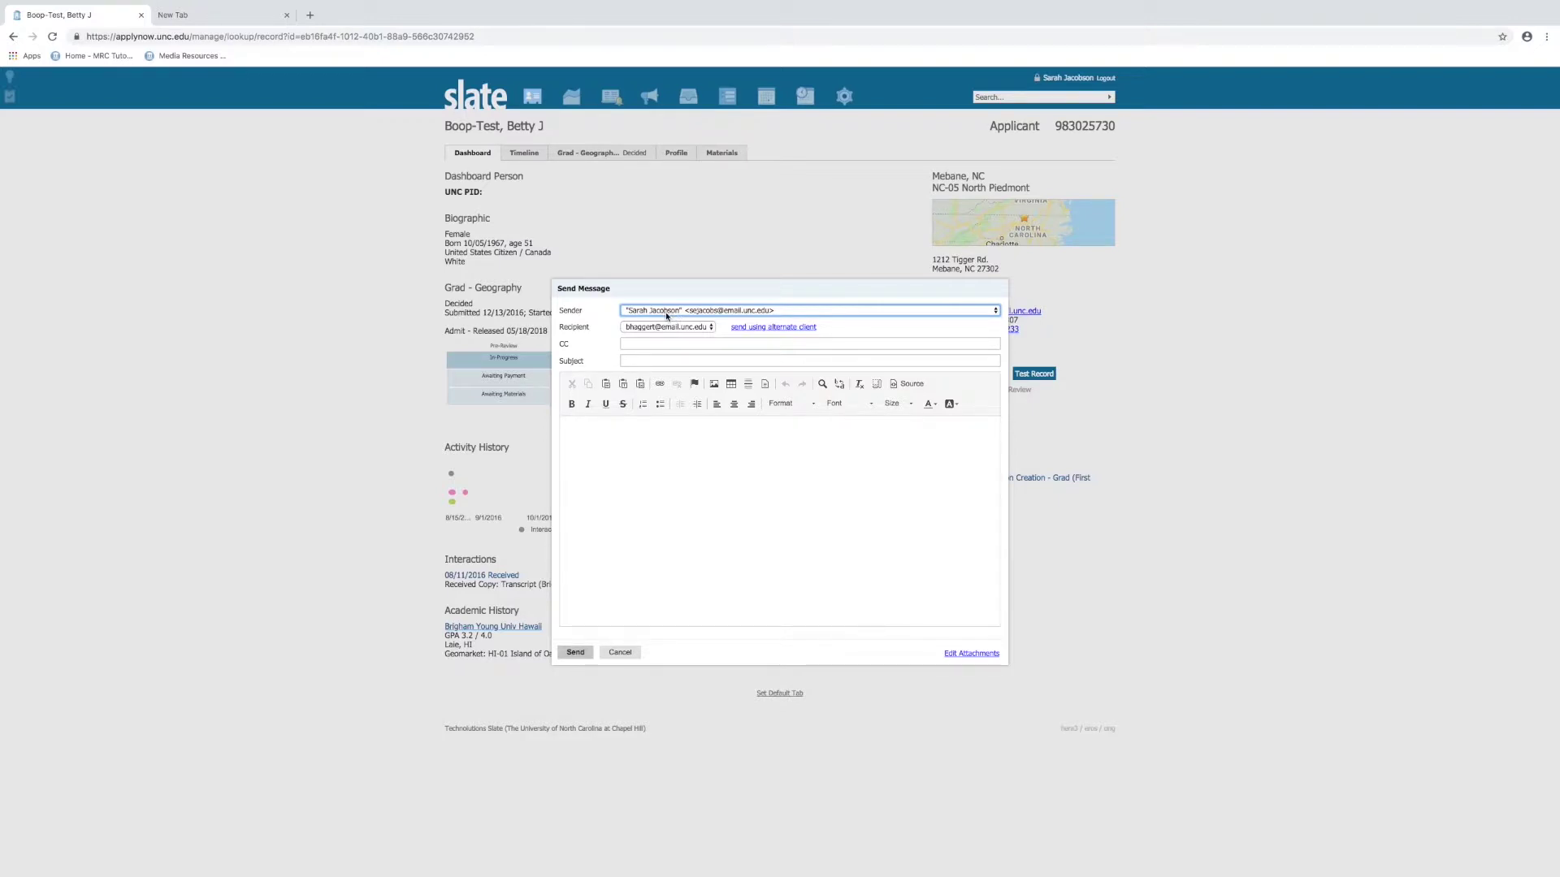
Set the message sender to Other with the graduate admissions e-mail address
left_click(666, 312)
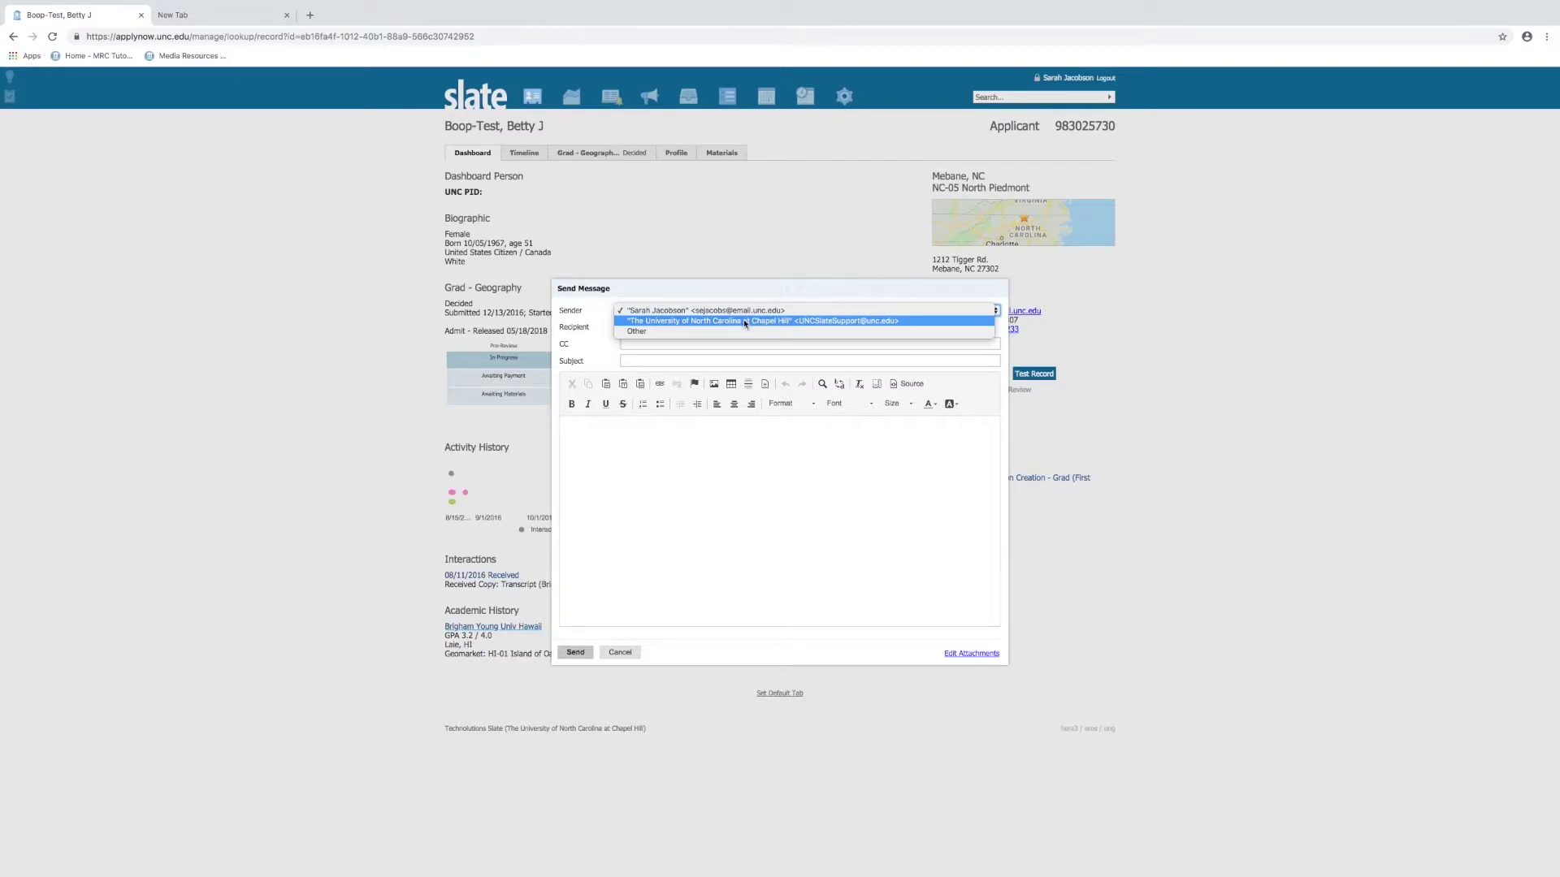
left_click(730, 331)
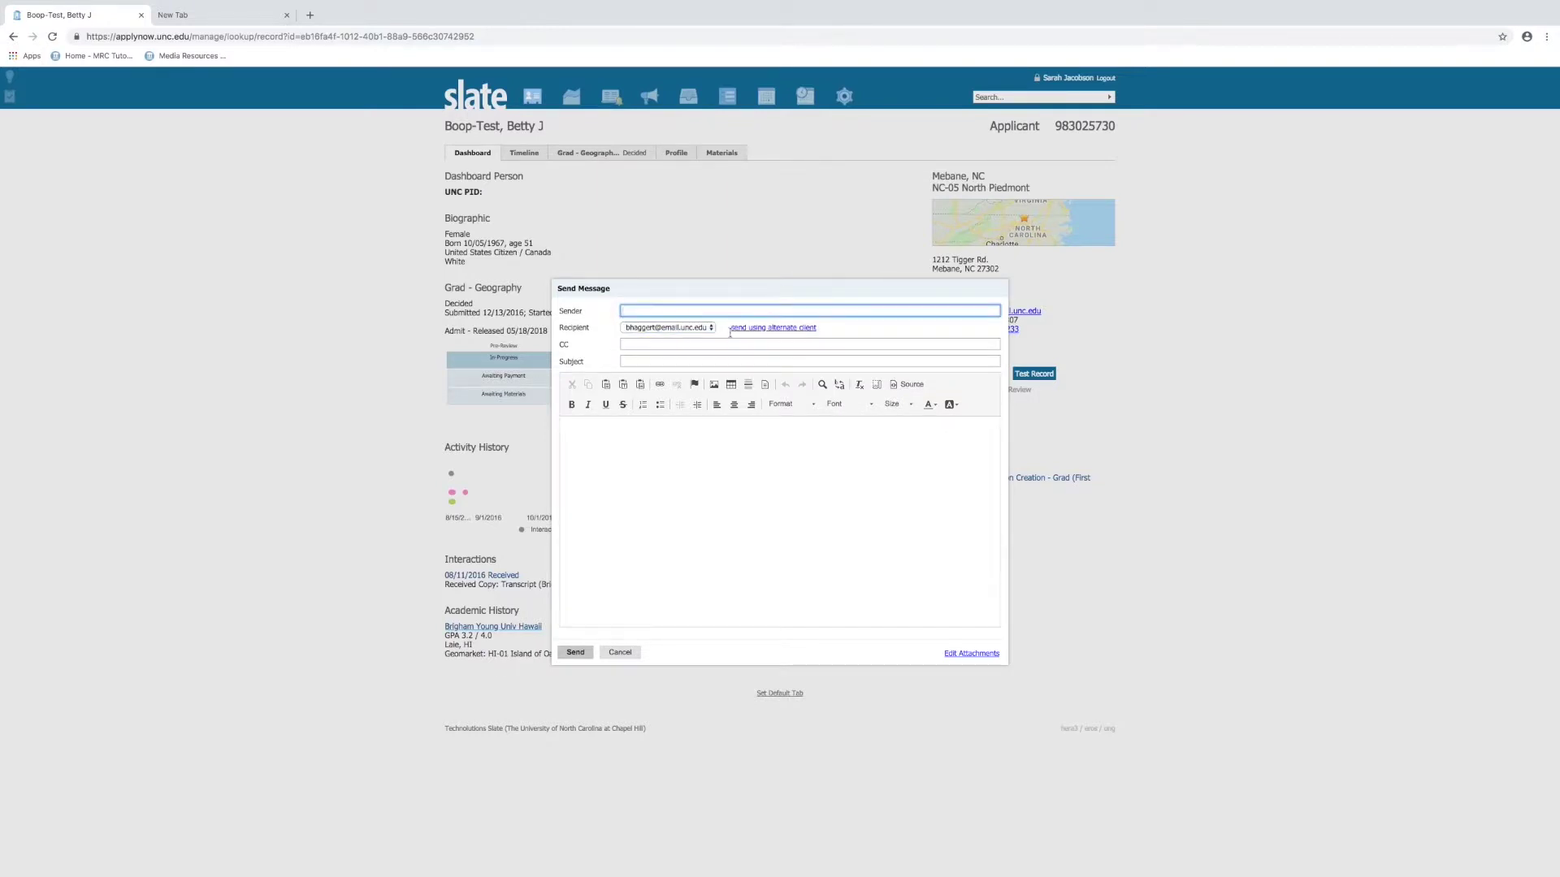
Give the message the subject 'Test Friday'
left_click(646, 349)
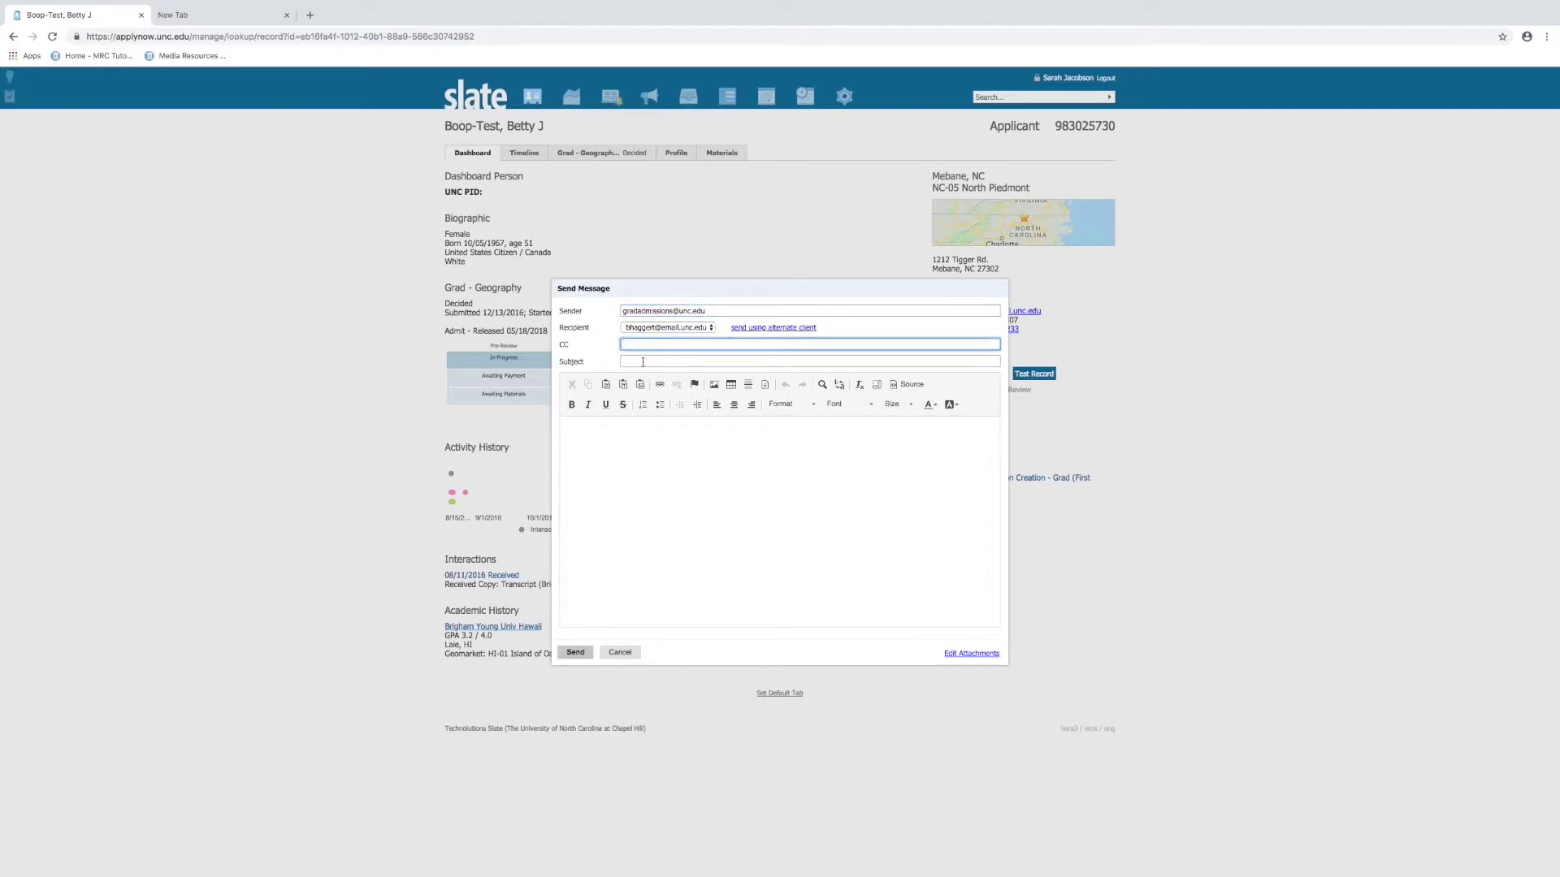
left_click(641, 361)
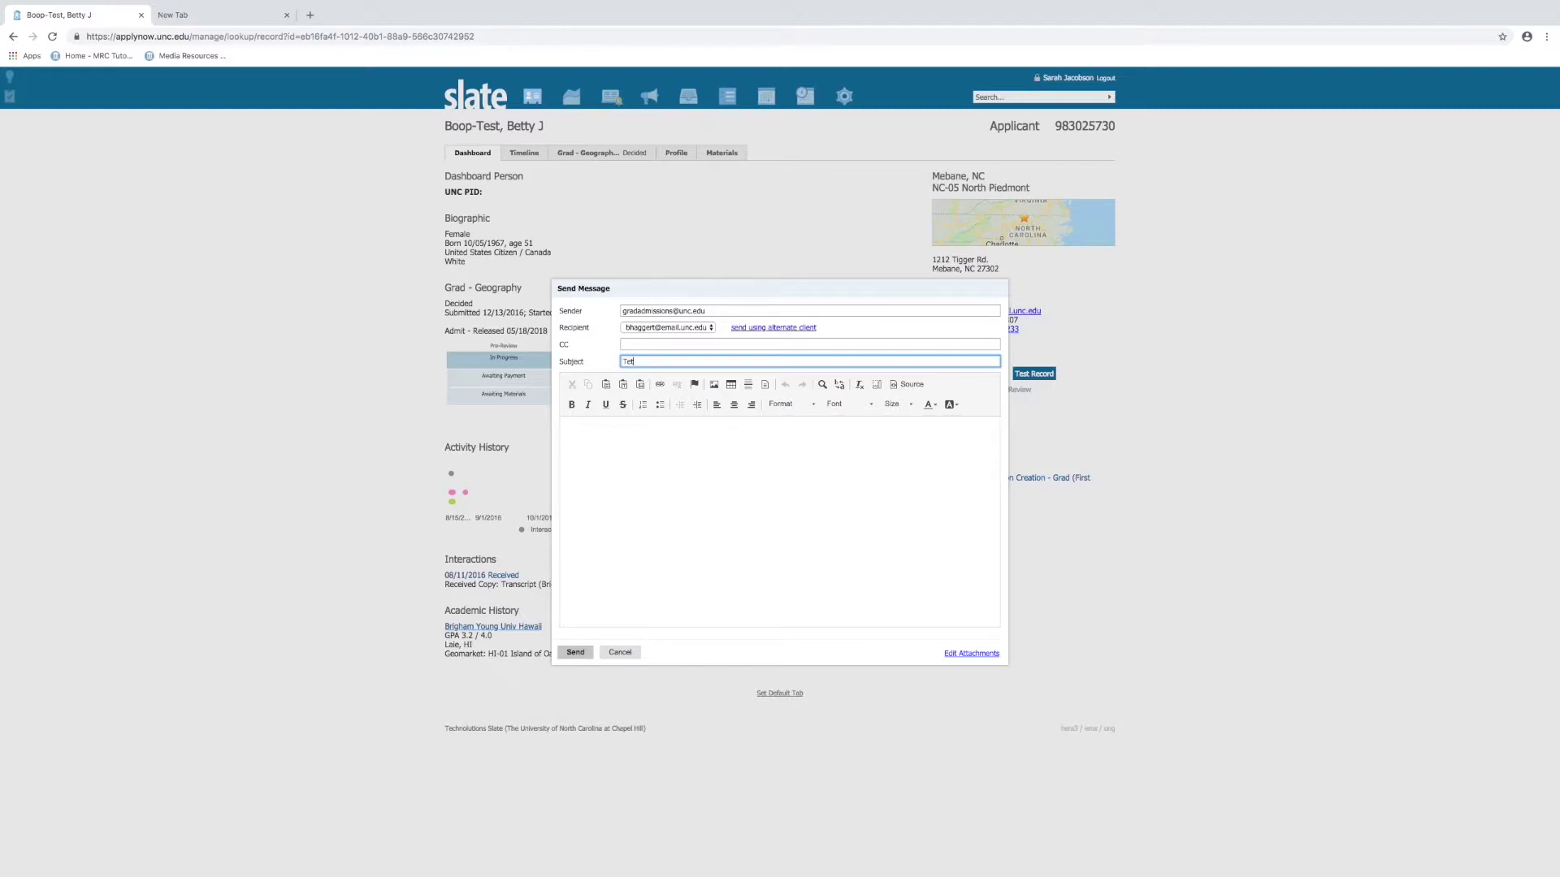
type("Test Friday")
left_click(721, 531)
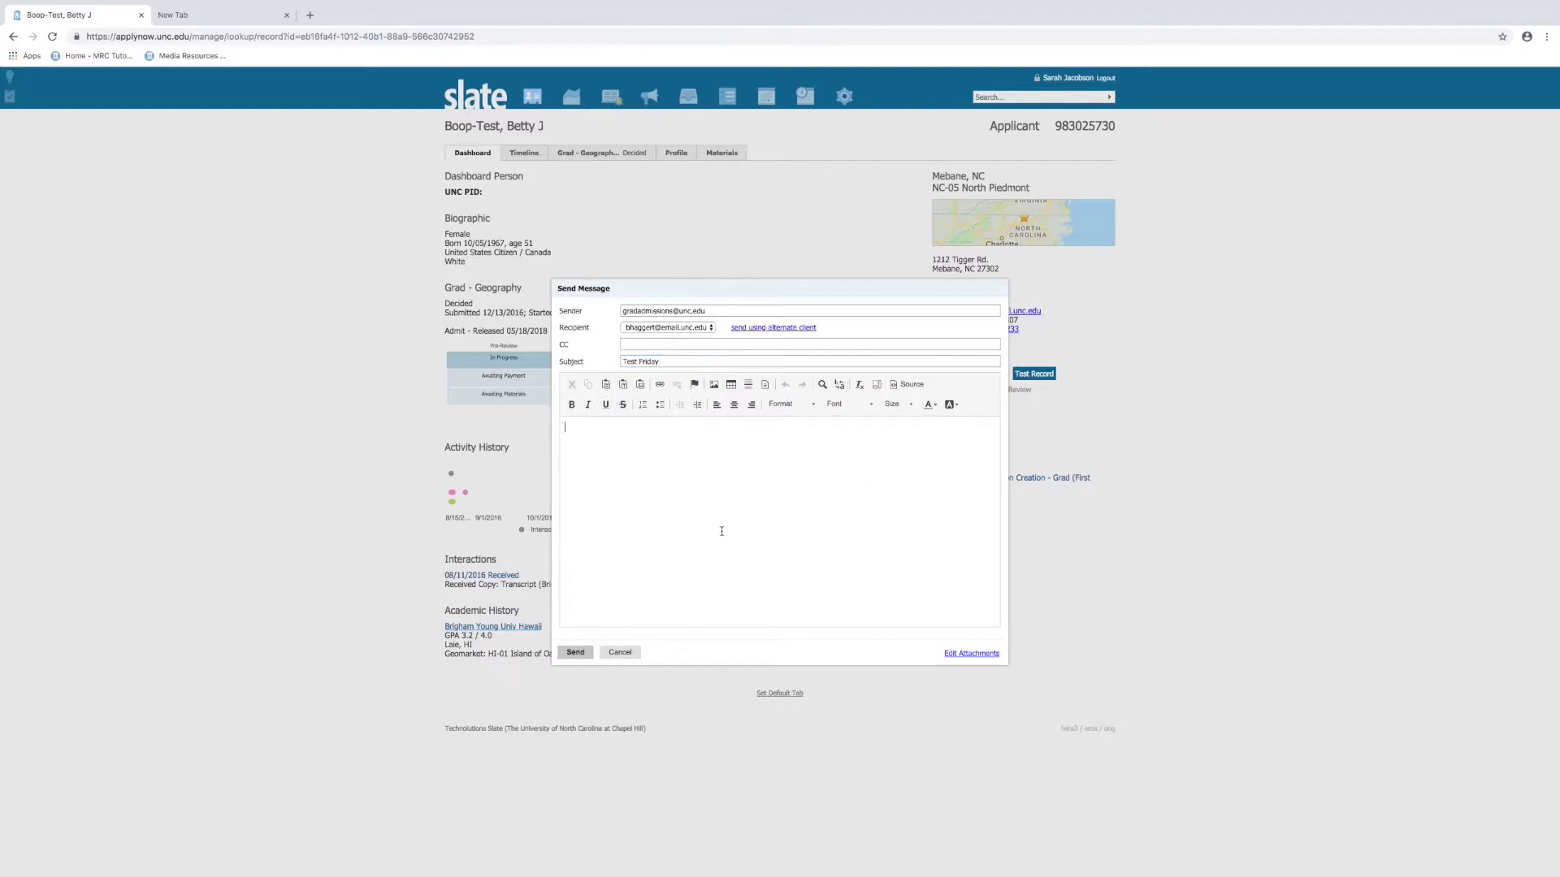
Write 'Test Friday' in the message body and send it
type("Tes")
type("Friday")
left_click(578, 653)
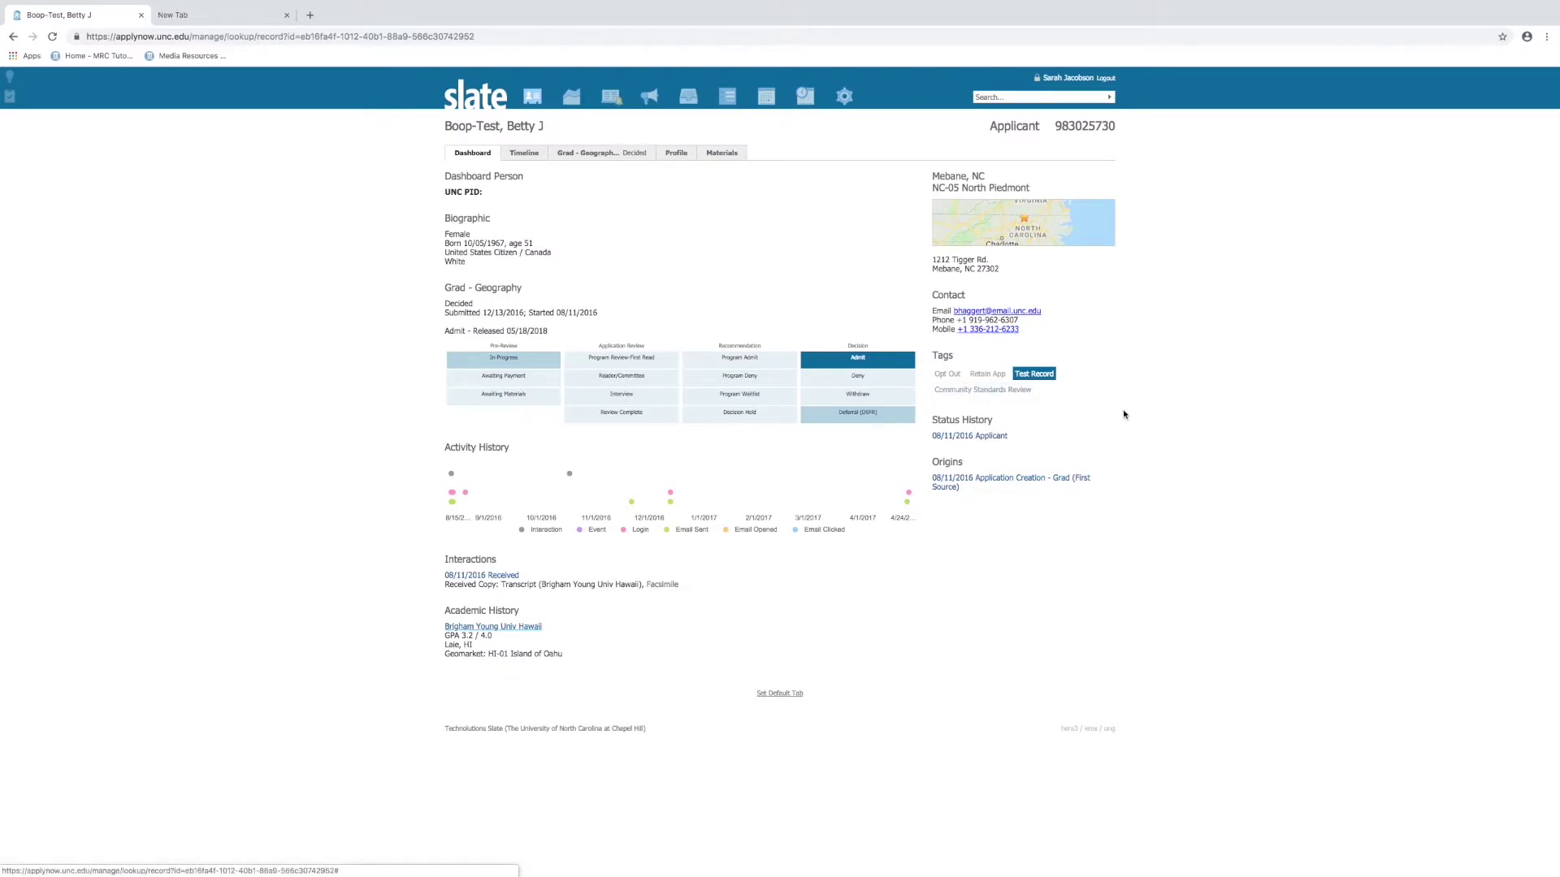
Toggle the Test Record tag off and back on, then view the applicant's Timeline
left_click(1054, 377)
left_click(1034, 380)
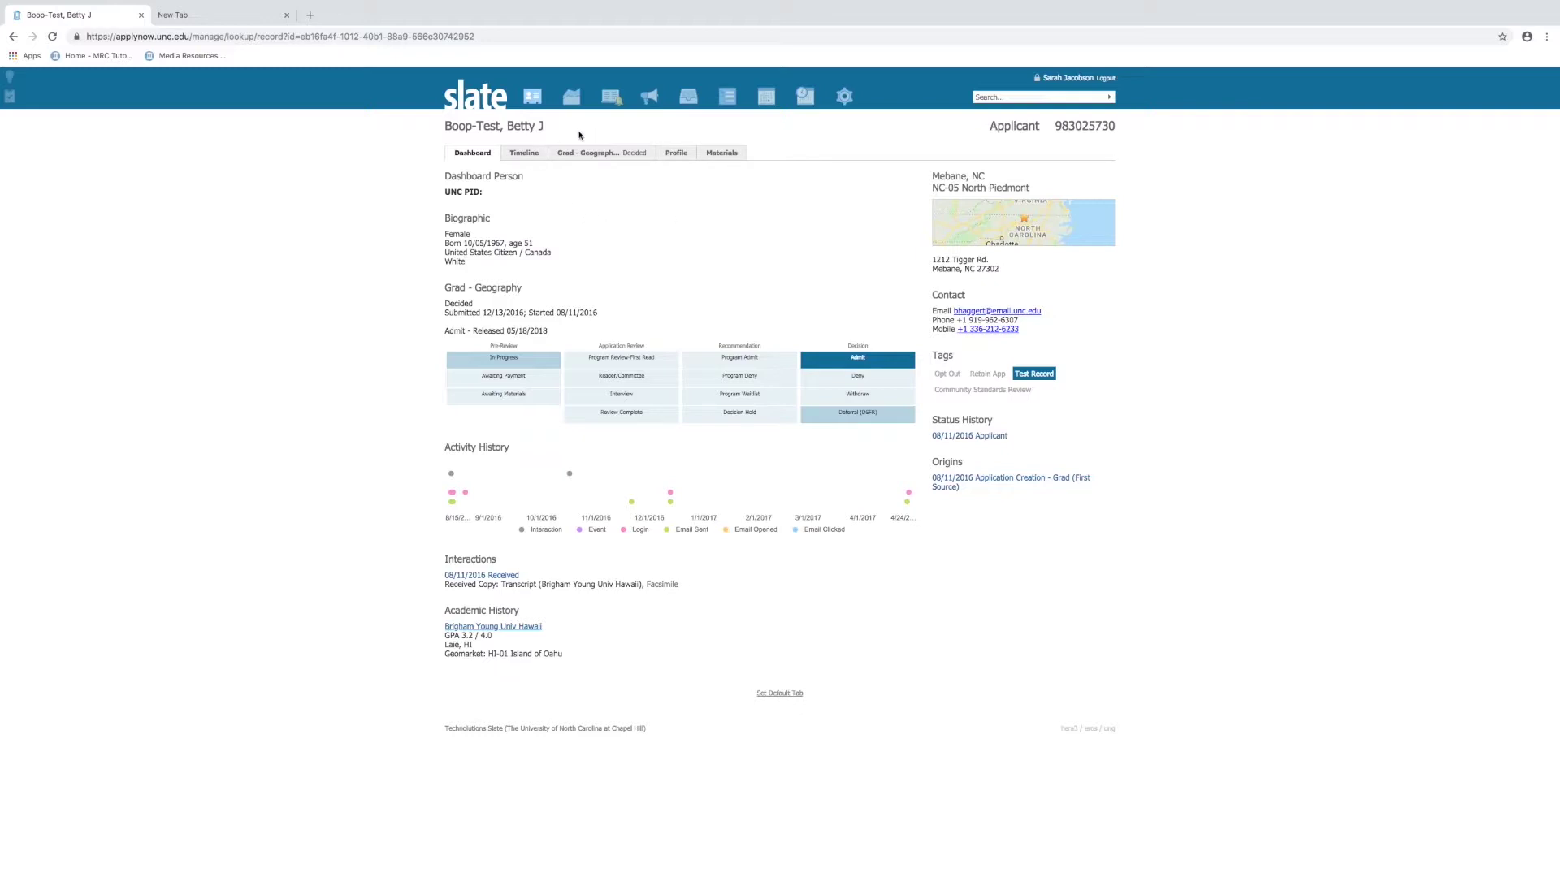
left_click(518, 156)
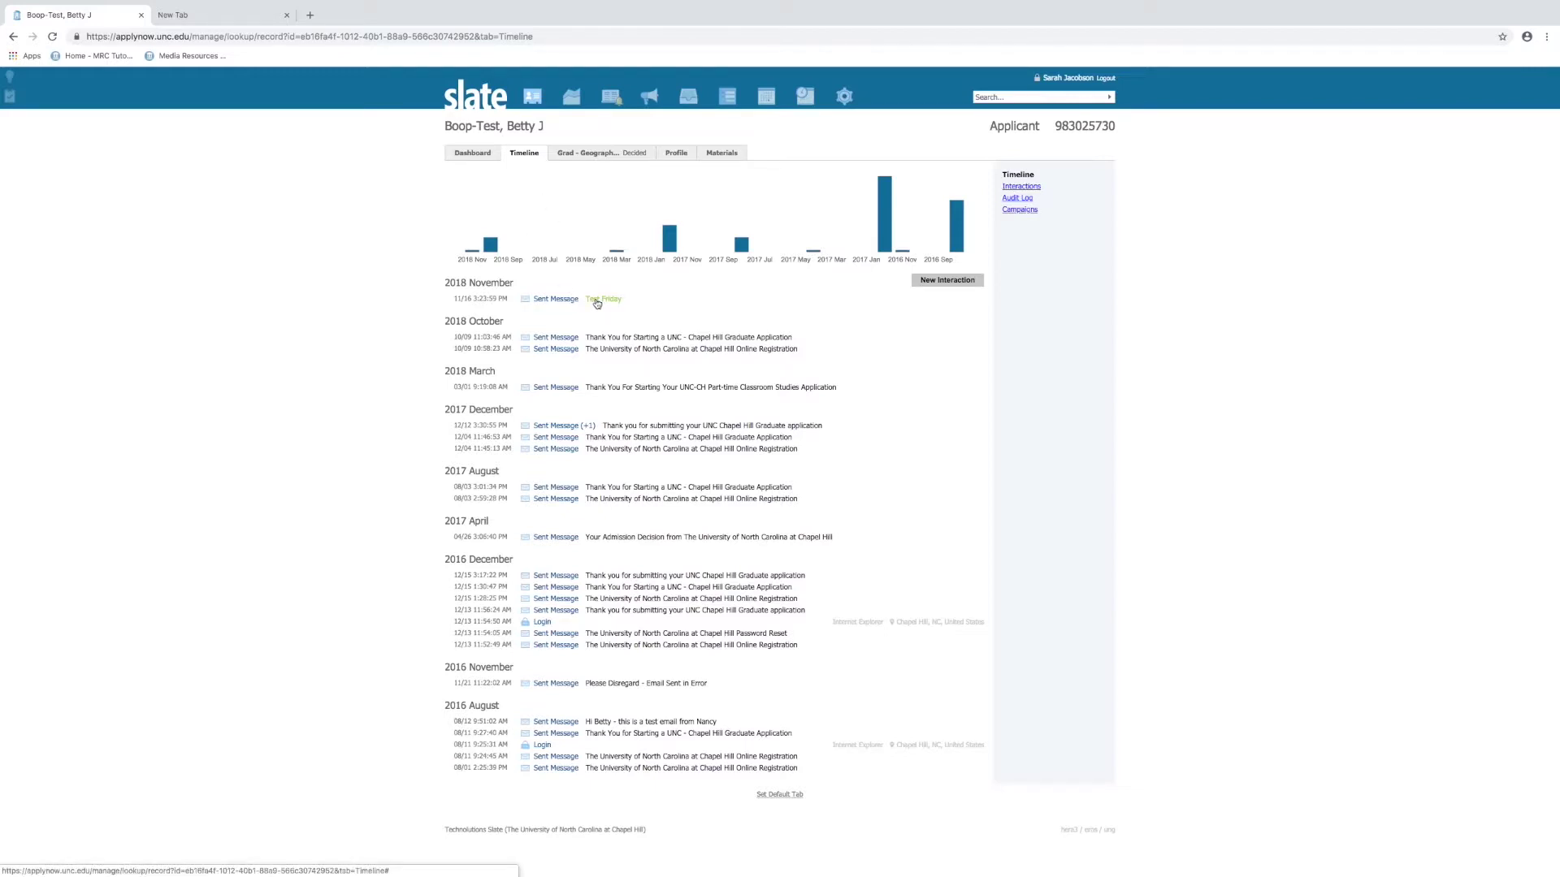
Open the November 2018 'Test Friday' message entry and close its details
left_click(596, 302)
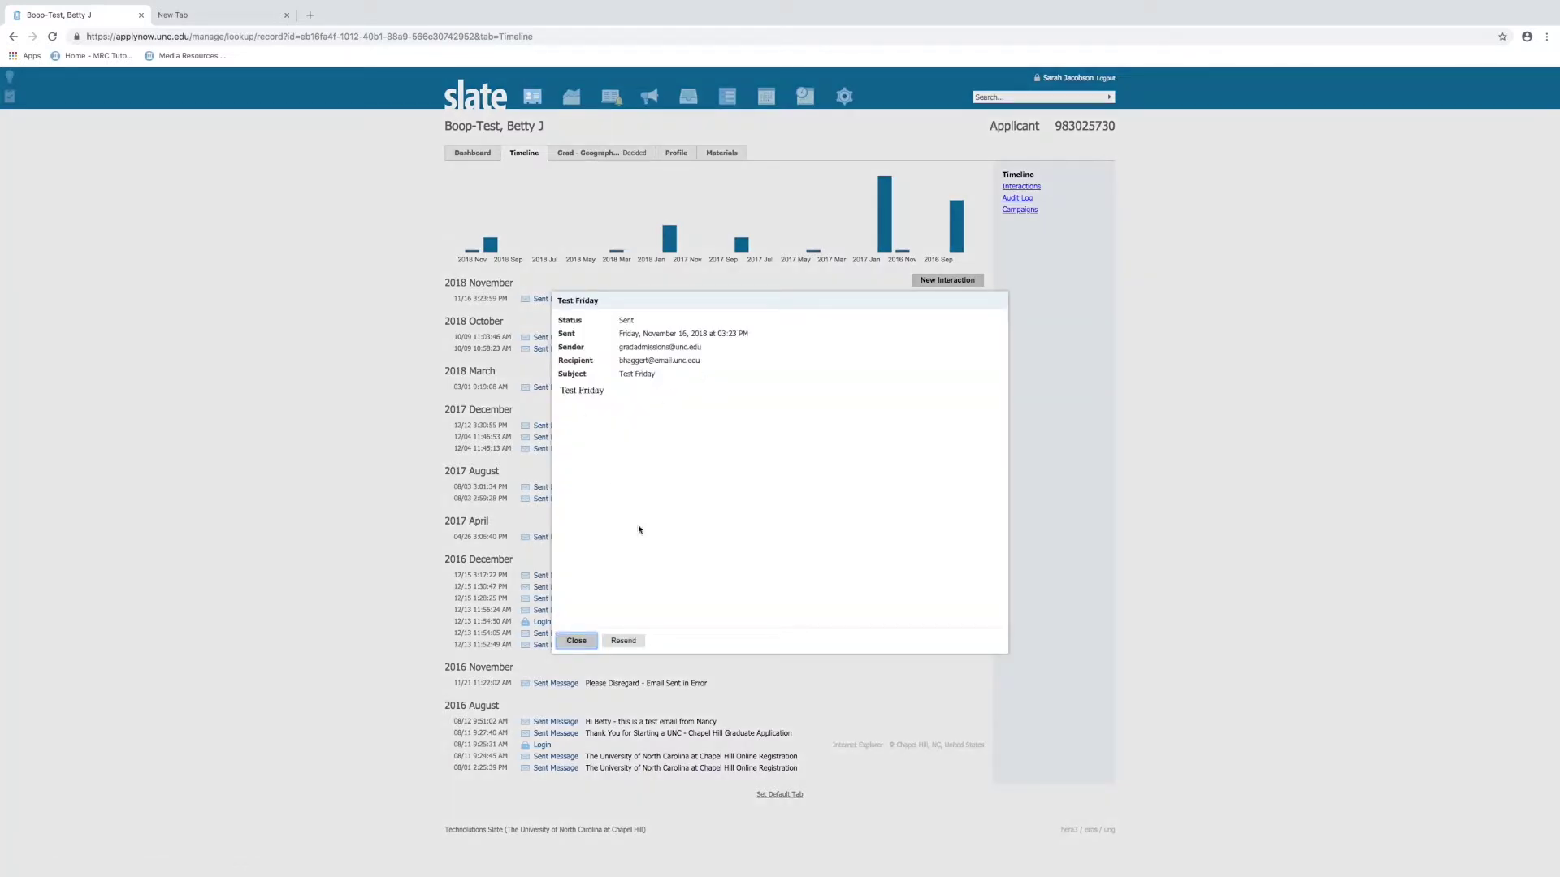
left_click(577, 642)
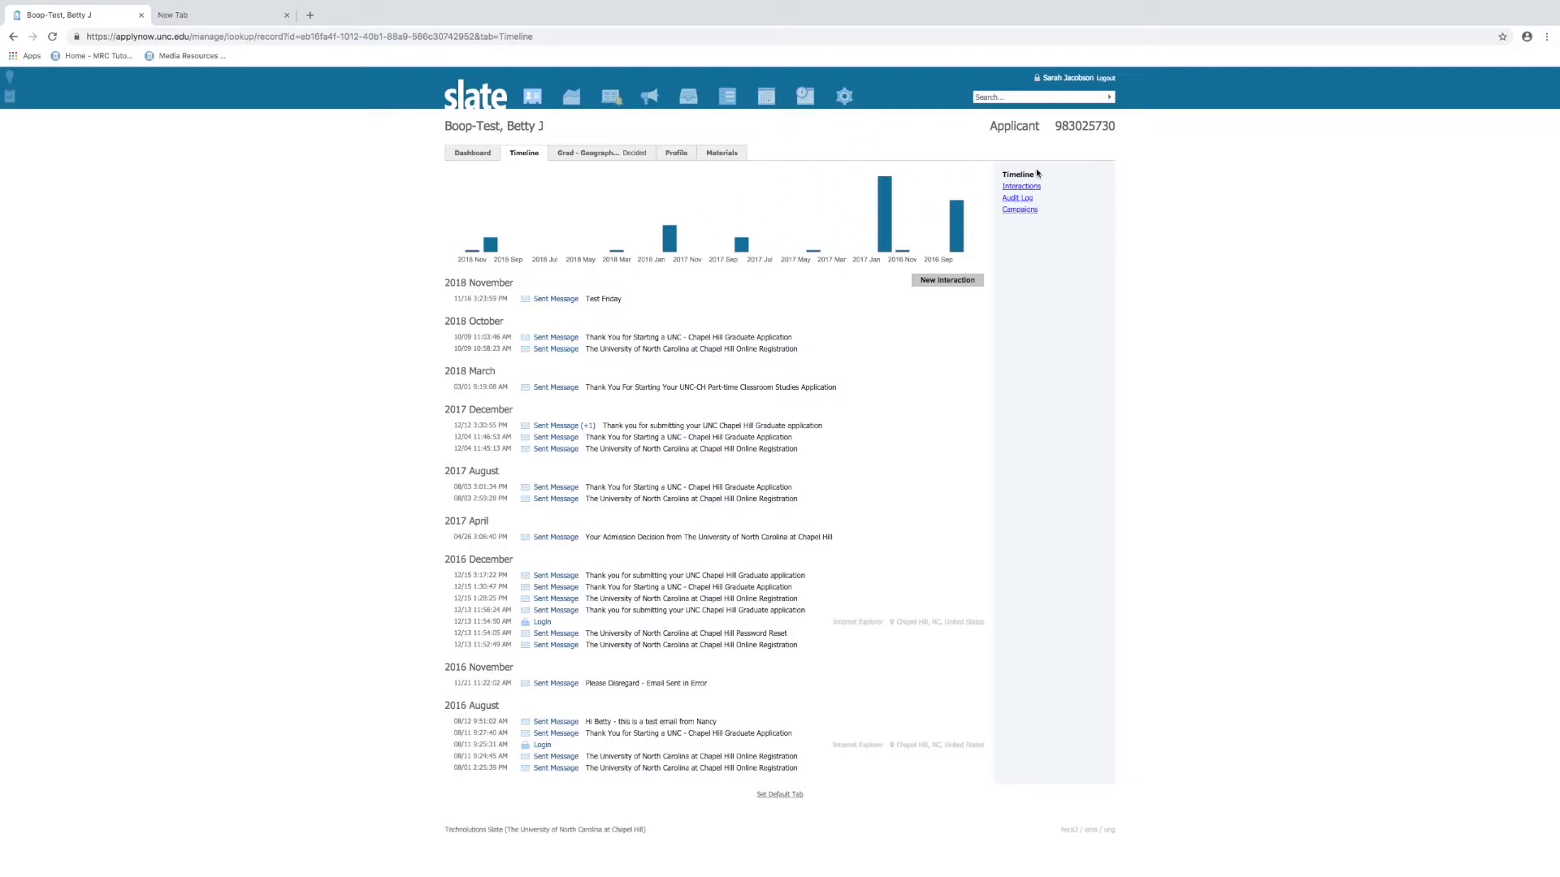
Browse Interactions with the Messages filter toggled off and on, then view the Audit Log
left_click(1022, 187)
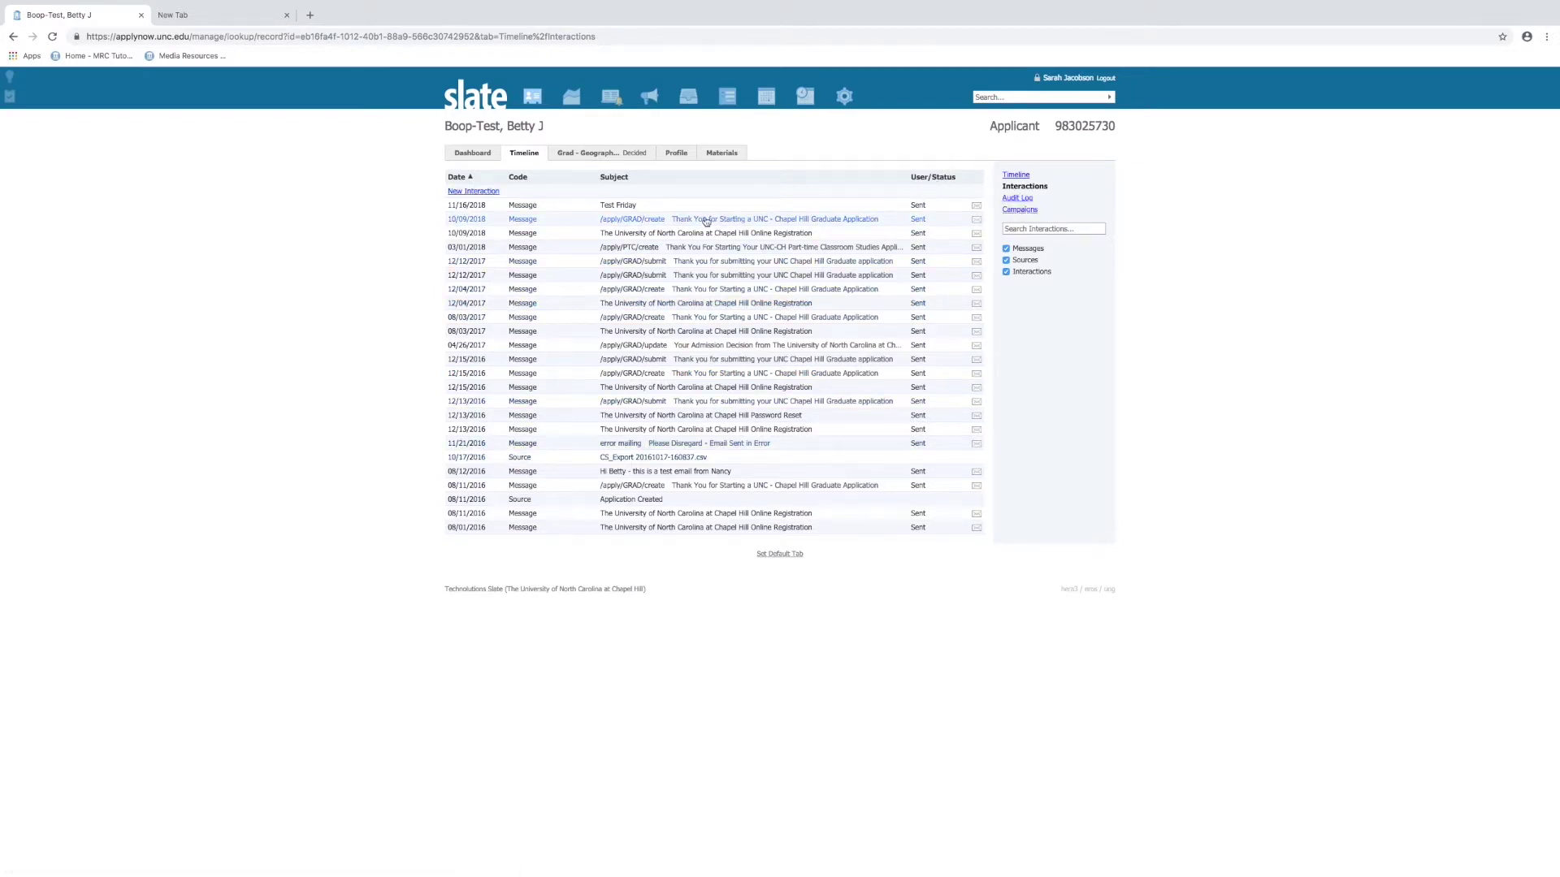
left_click(1015, 231)
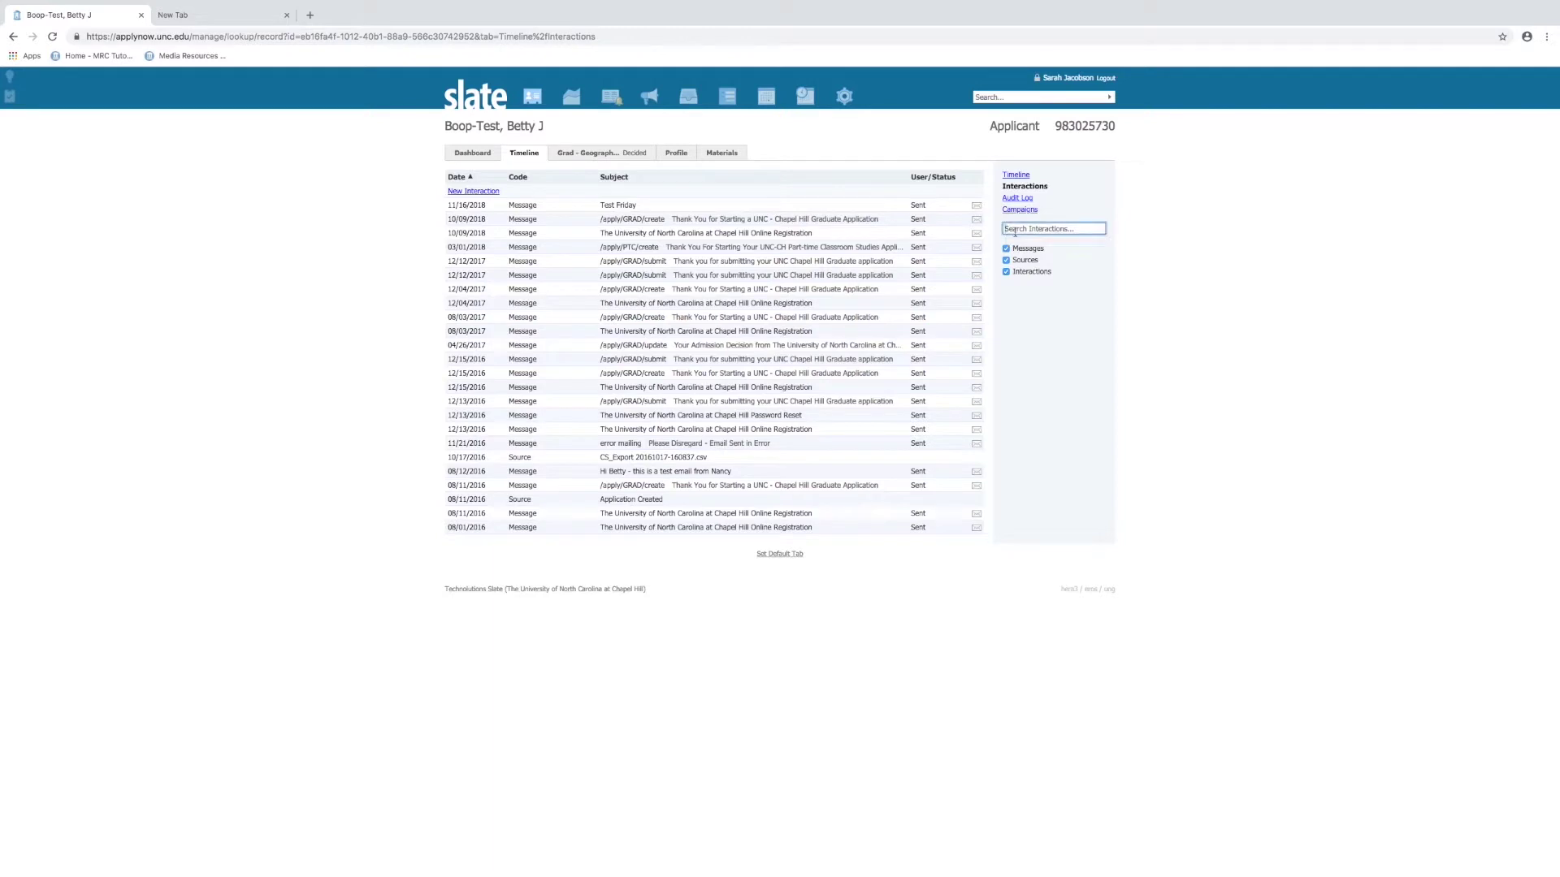
left_click(1016, 250)
left_click(1006, 249)
left_click(1020, 201)
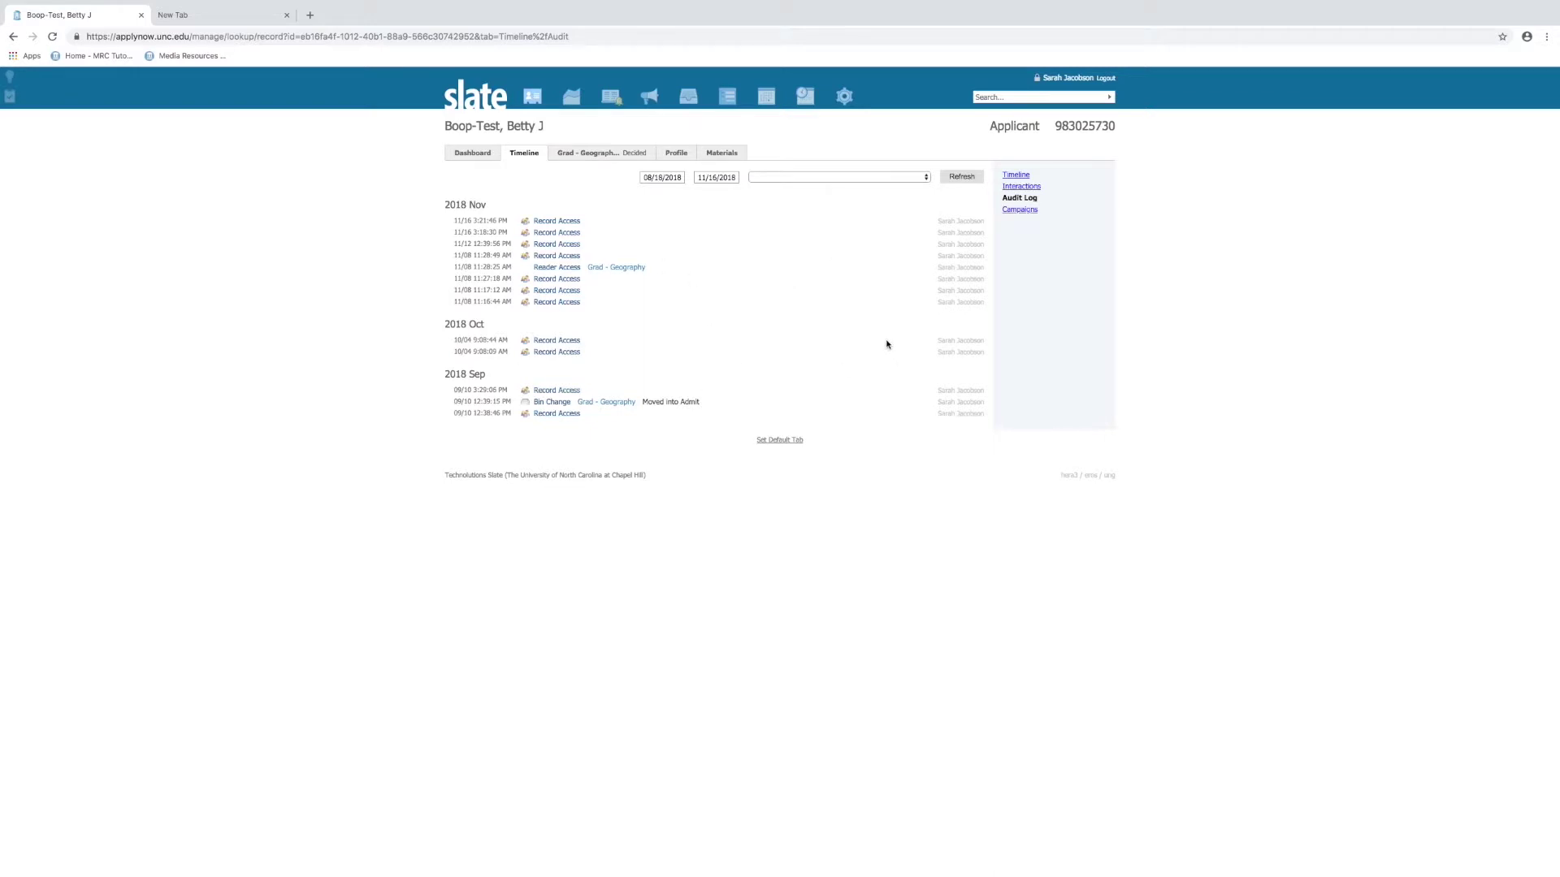
left_click(681, 180)
left_click(696, 180)
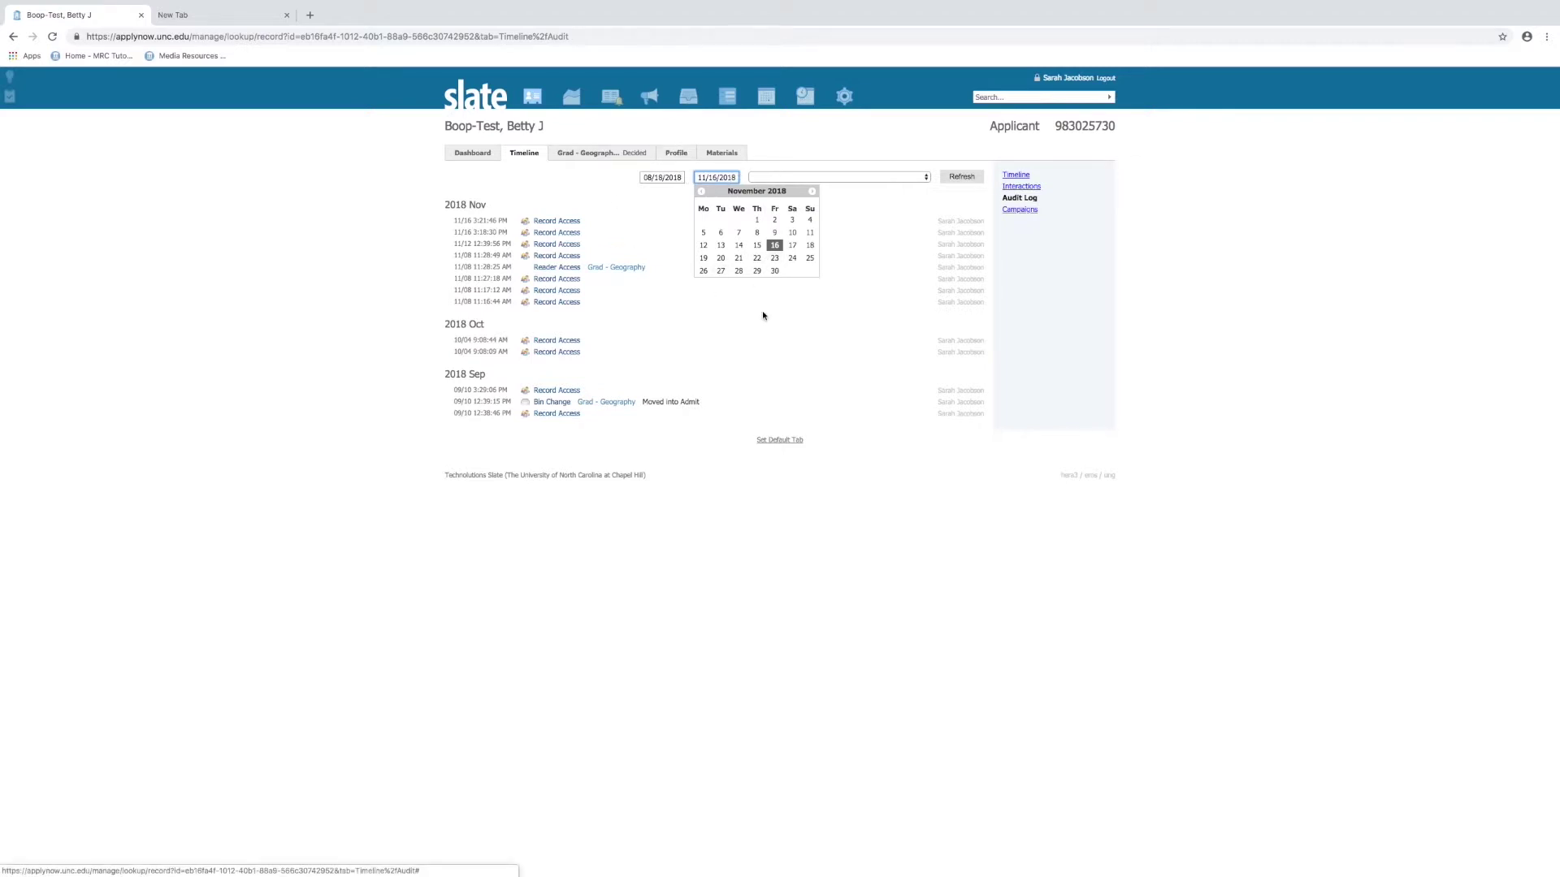
left_click(910, 224)
left_click(926, 177)
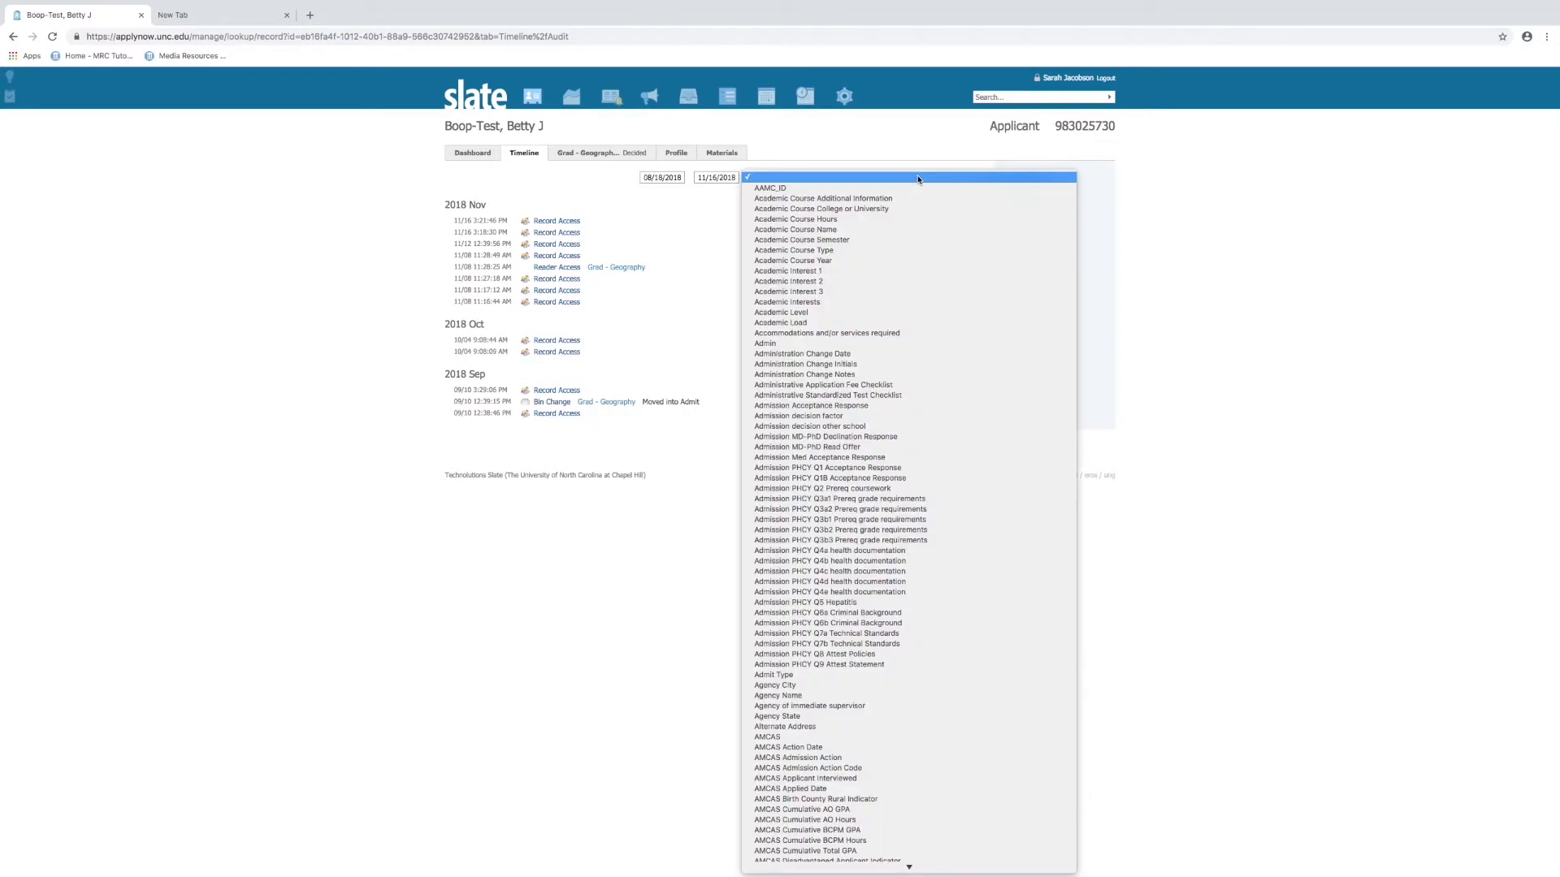
scroll(928, 452, "down", 20)
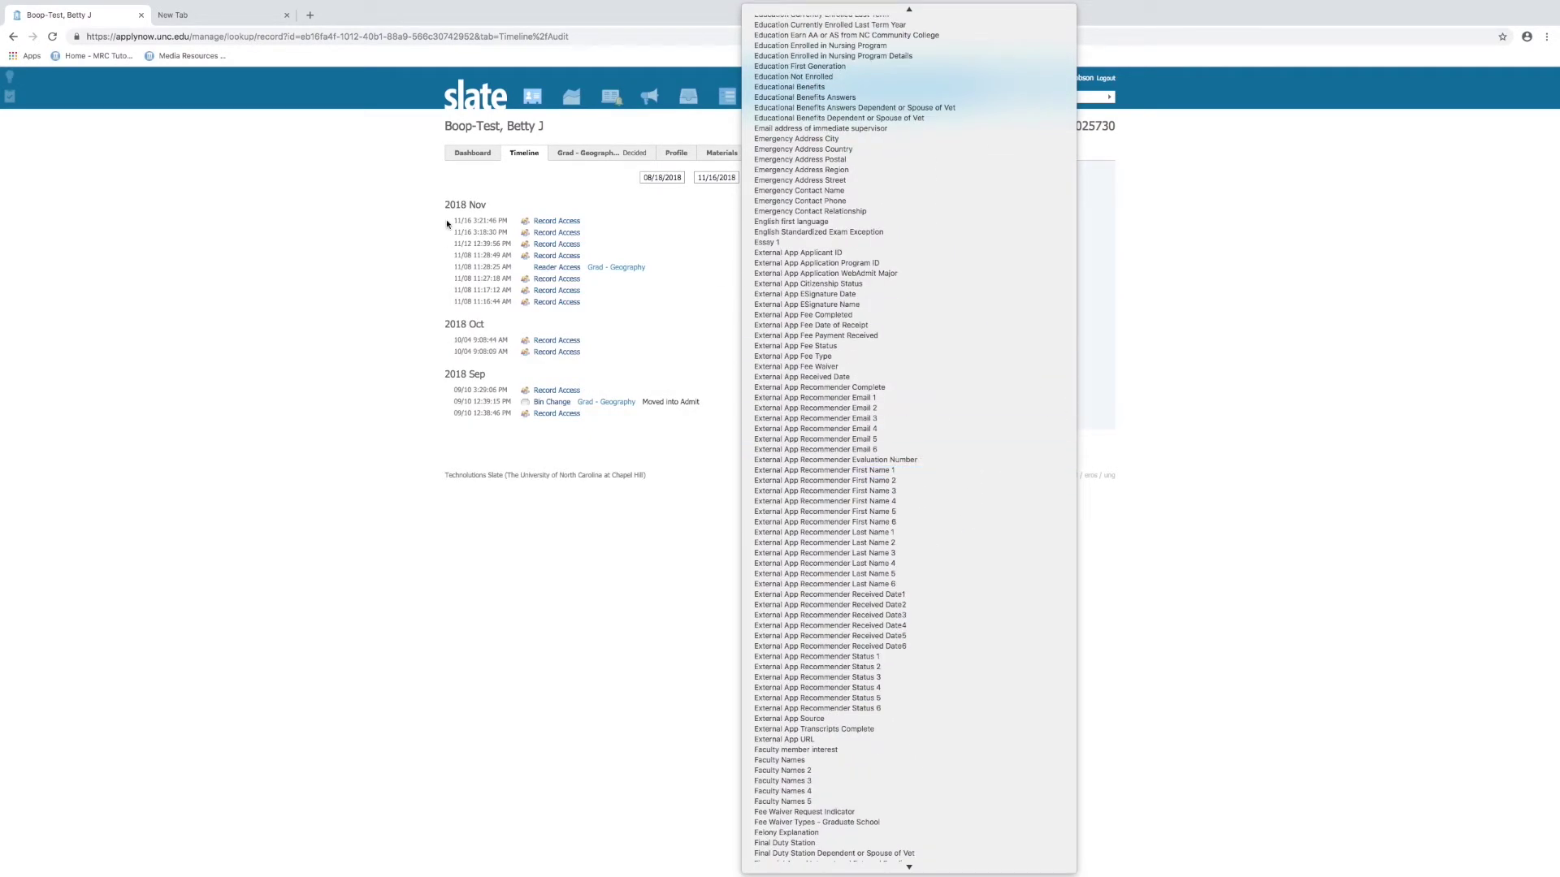
left_click(445, 198)
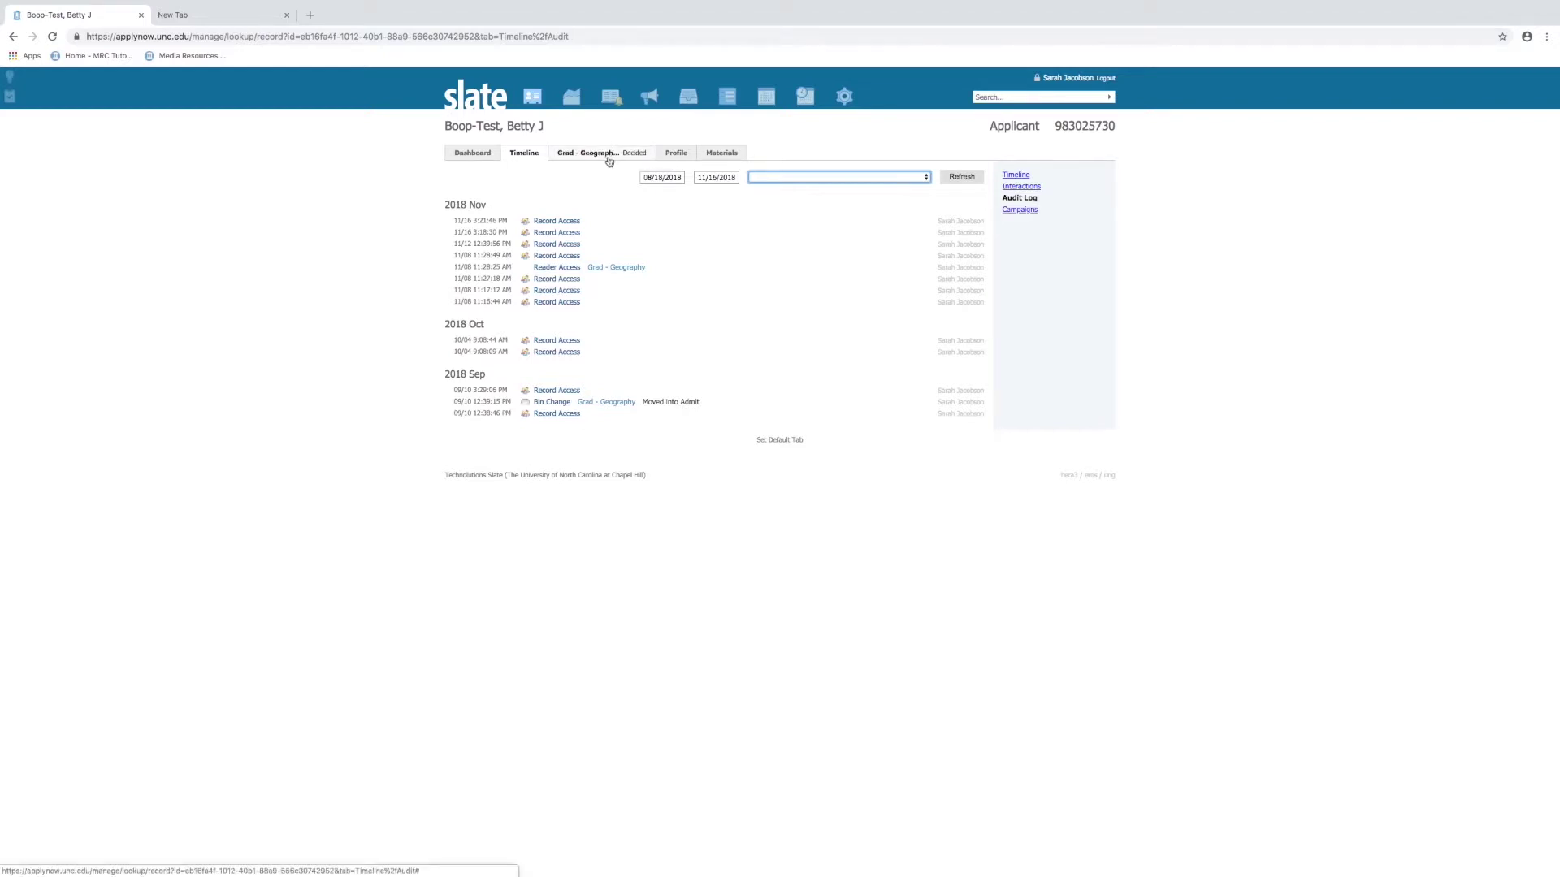
Open the Grad - Geography (Decided) page and view the Transcript (Copy) material
left_click(608, 154)
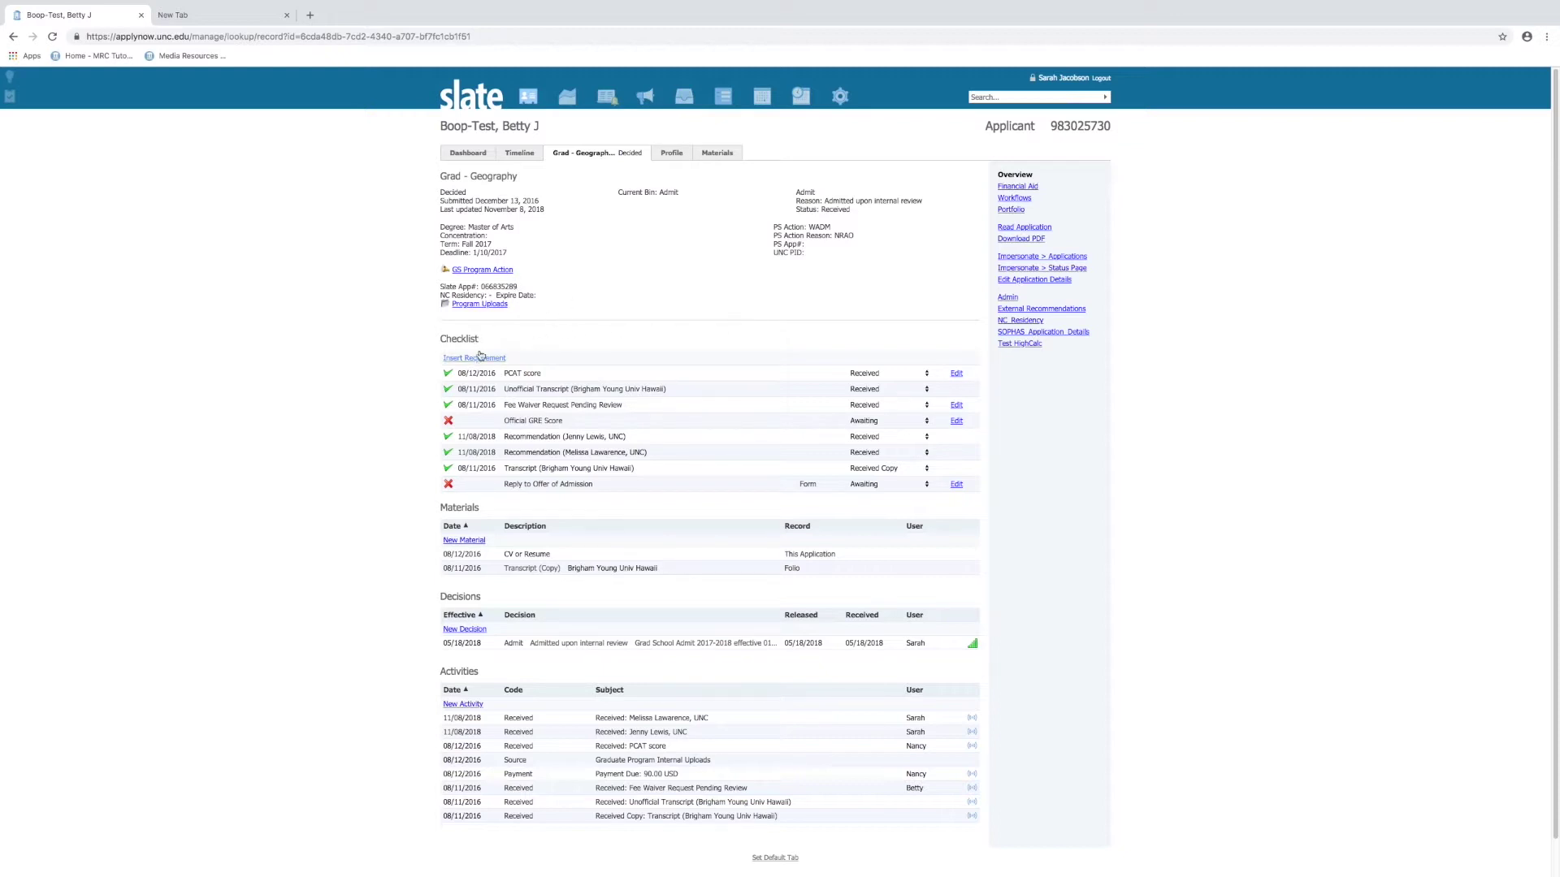
left_click(449, 359)
left_click(533, 570)
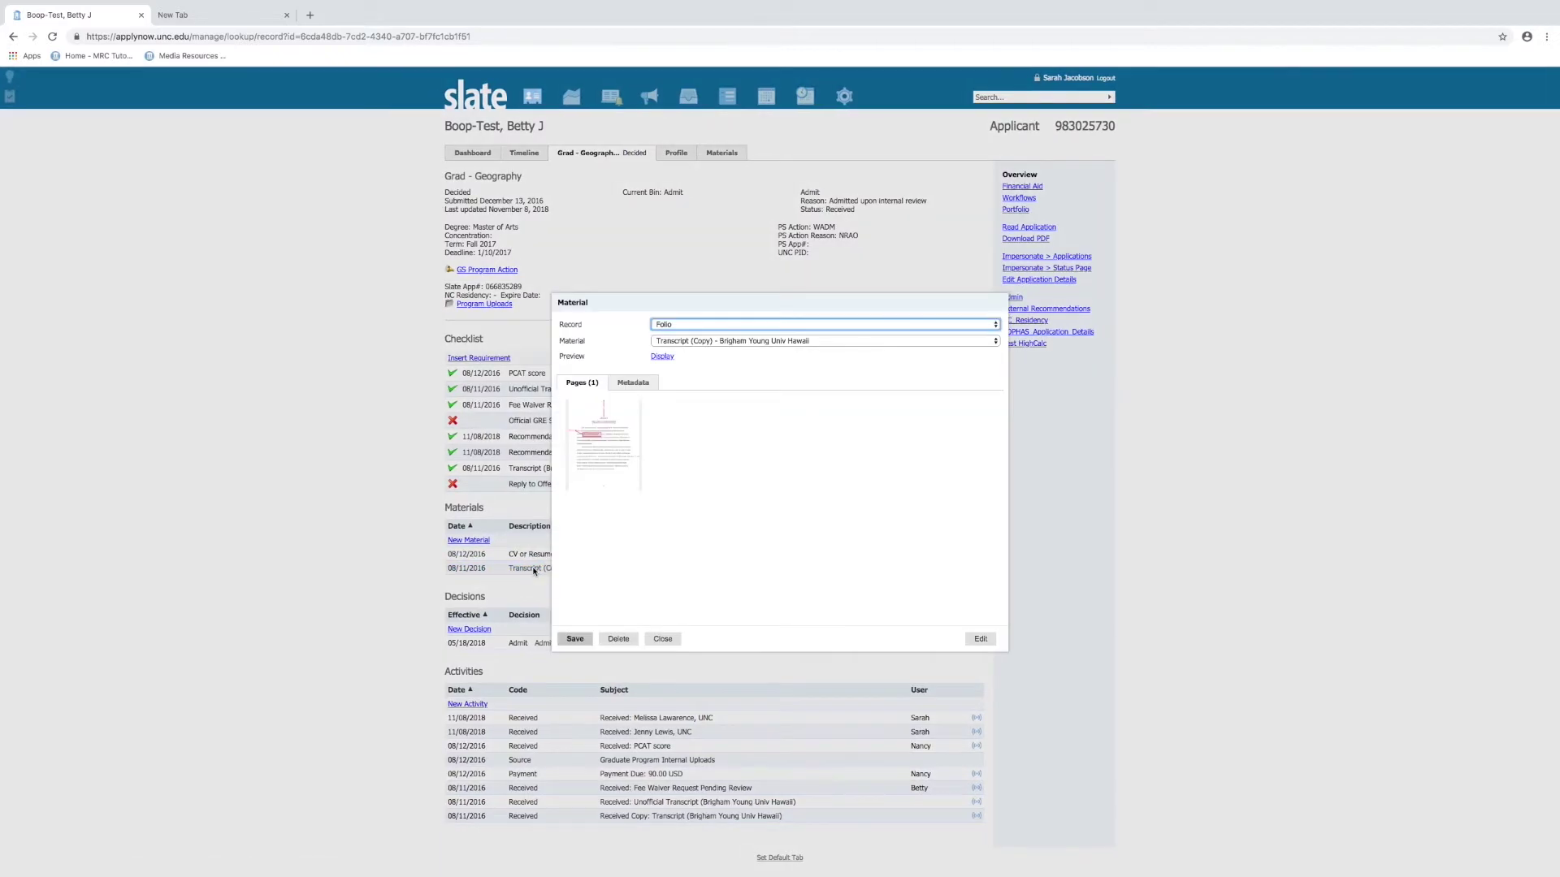
left_click(663, 357)
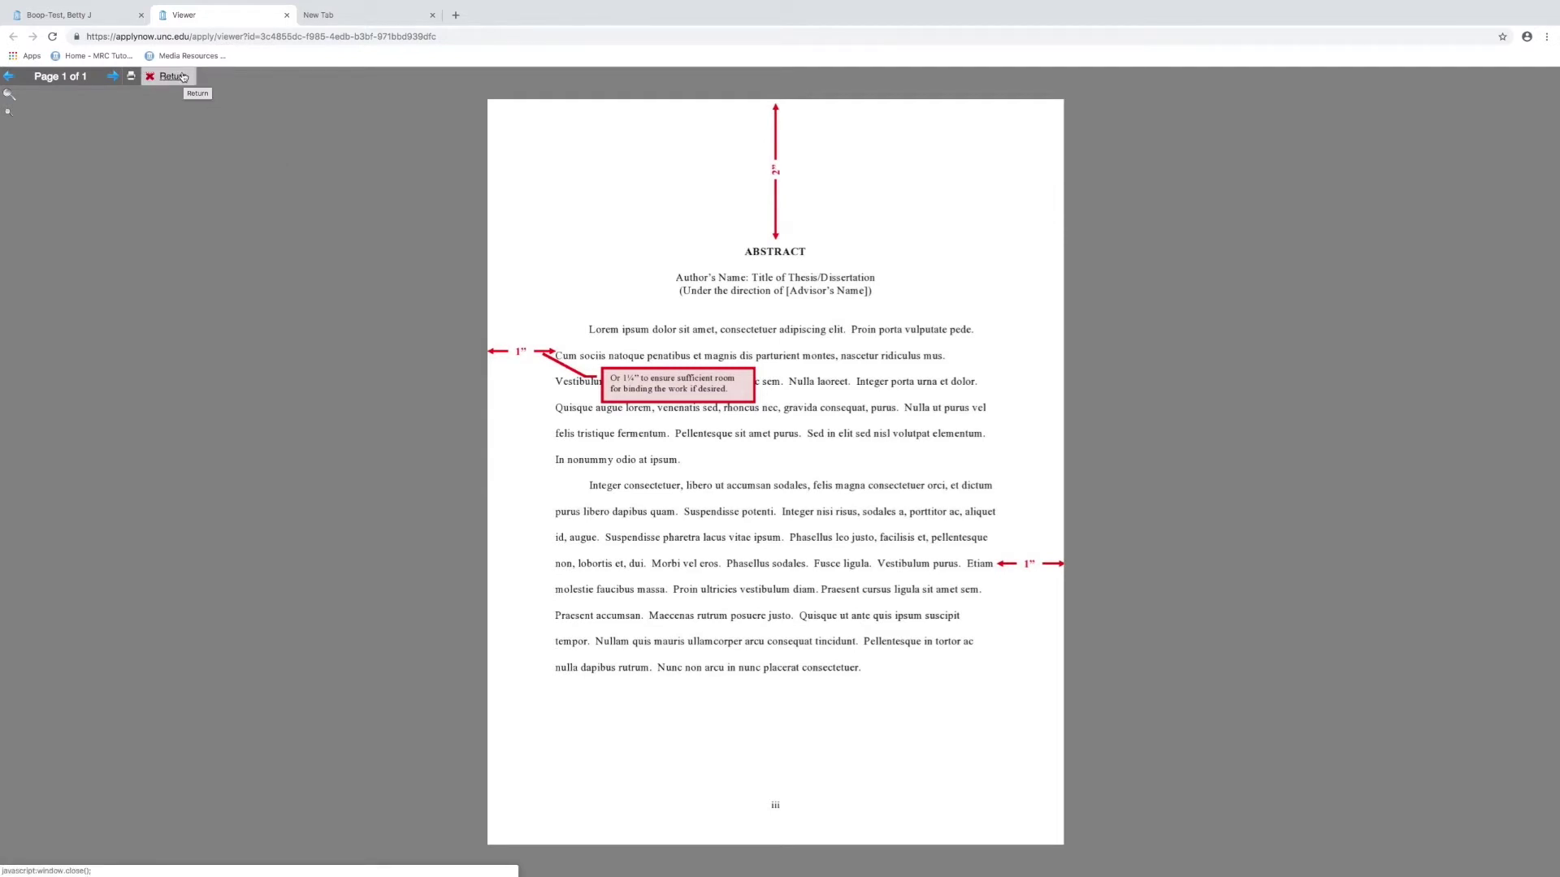
left_click(185, 77)
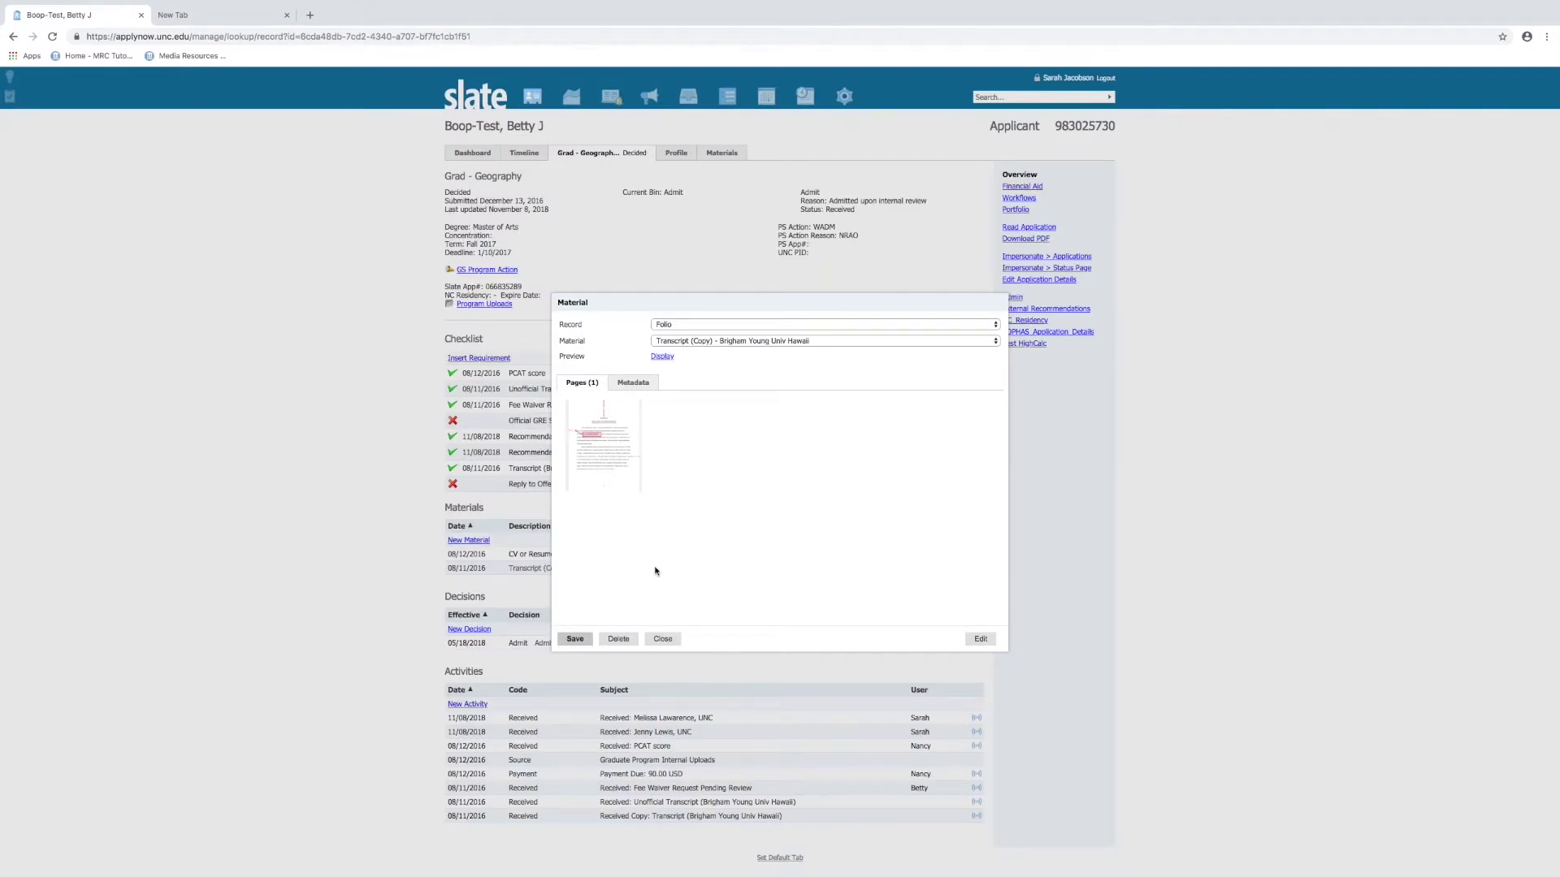
left_click(662, 639)
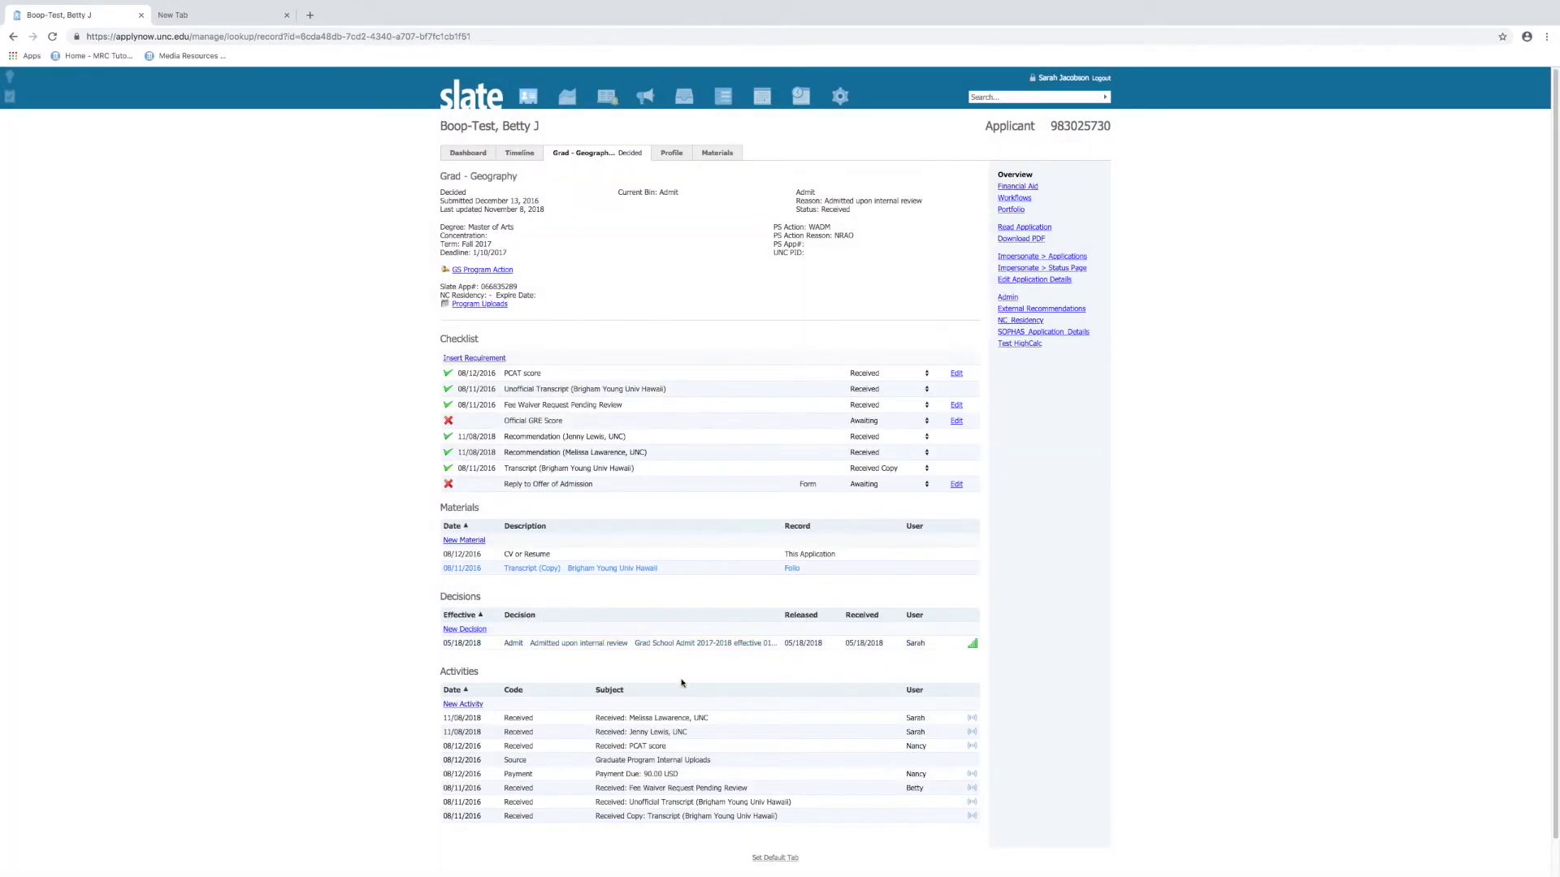
left_click(528, 555)
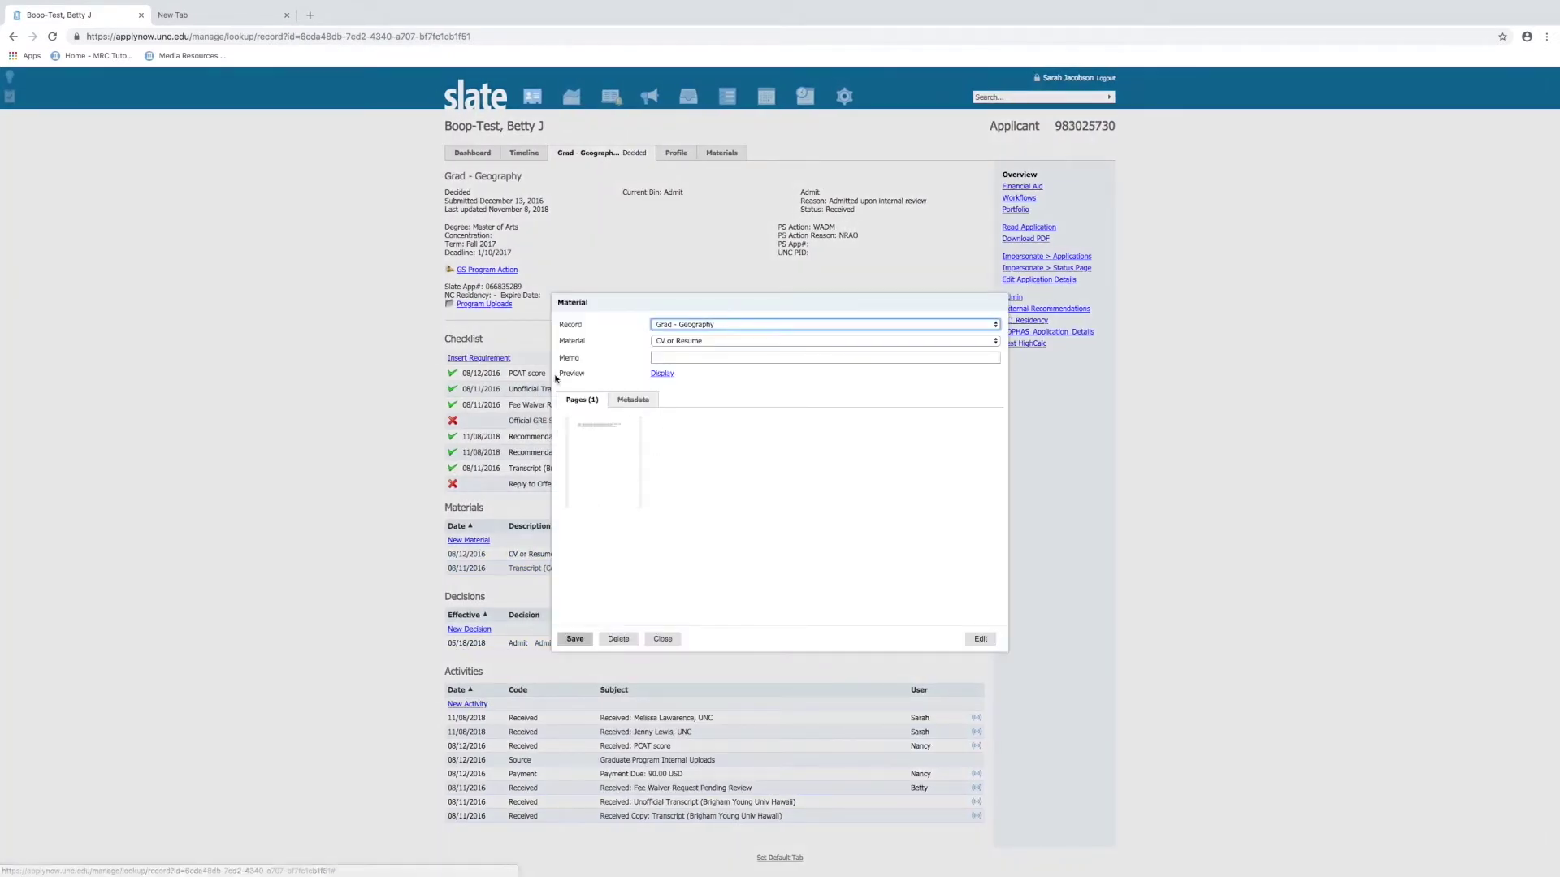
left_click(662, 639)
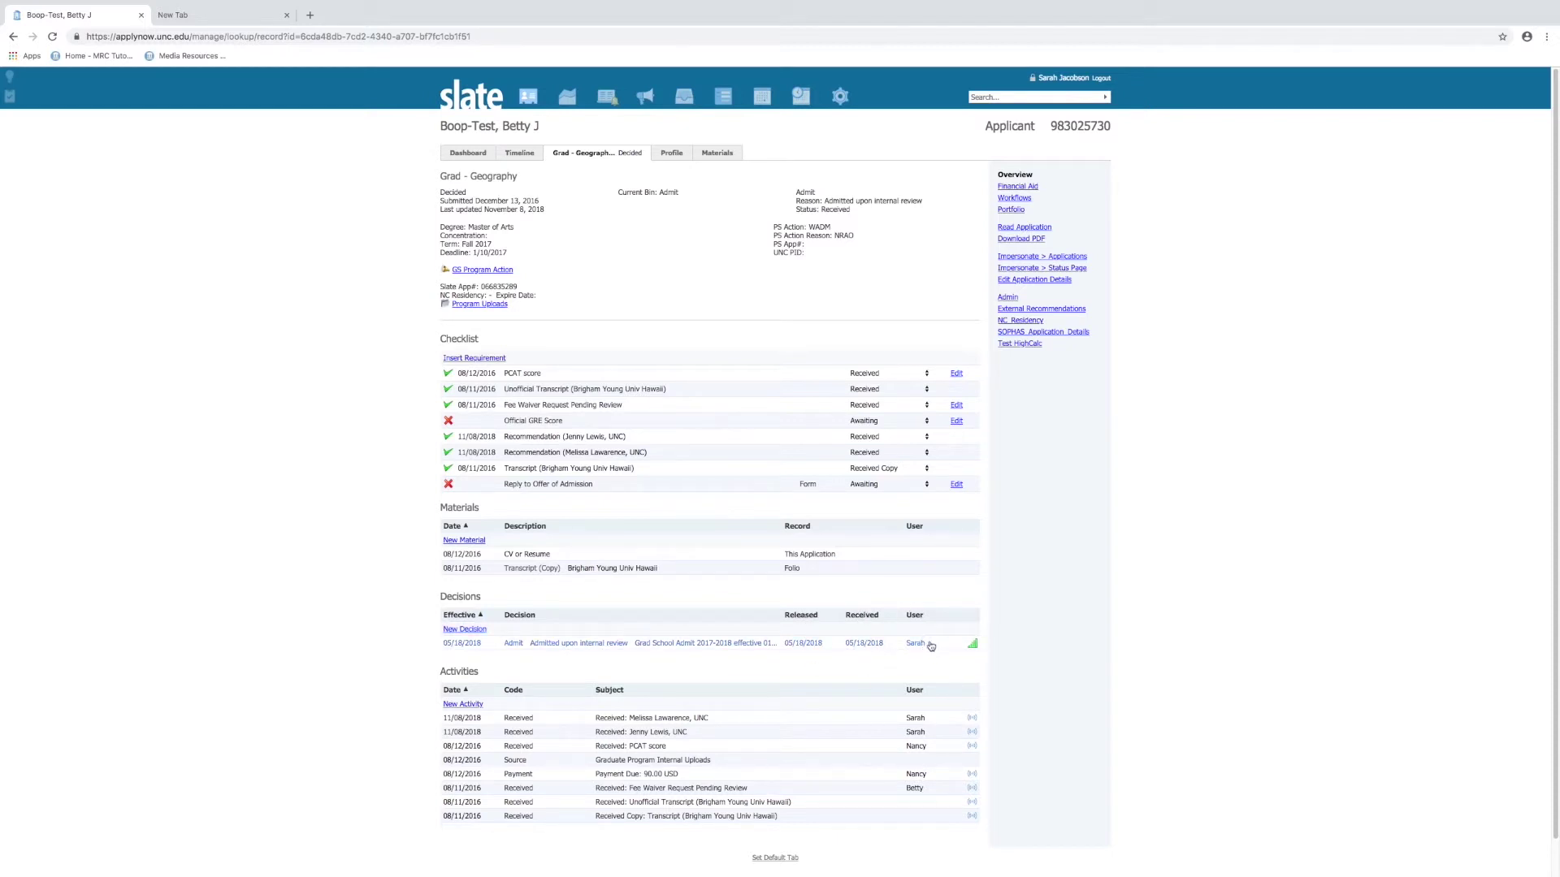
Preview the May 18, 2018 Geography admission letter, then end the impersonation
left_click(572, 645)
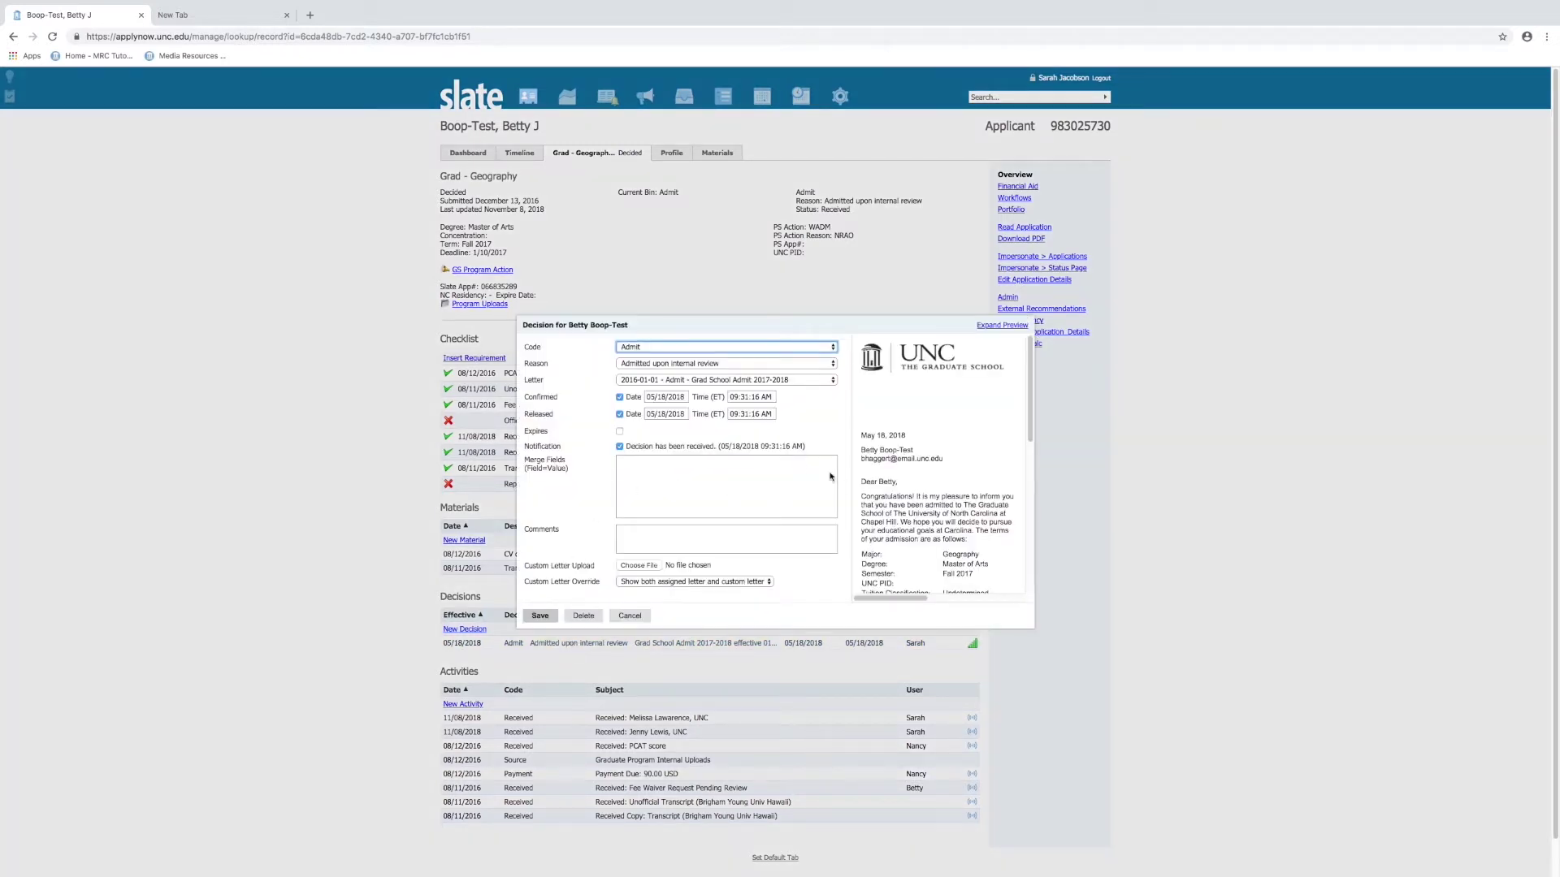
left_click(986, 326)
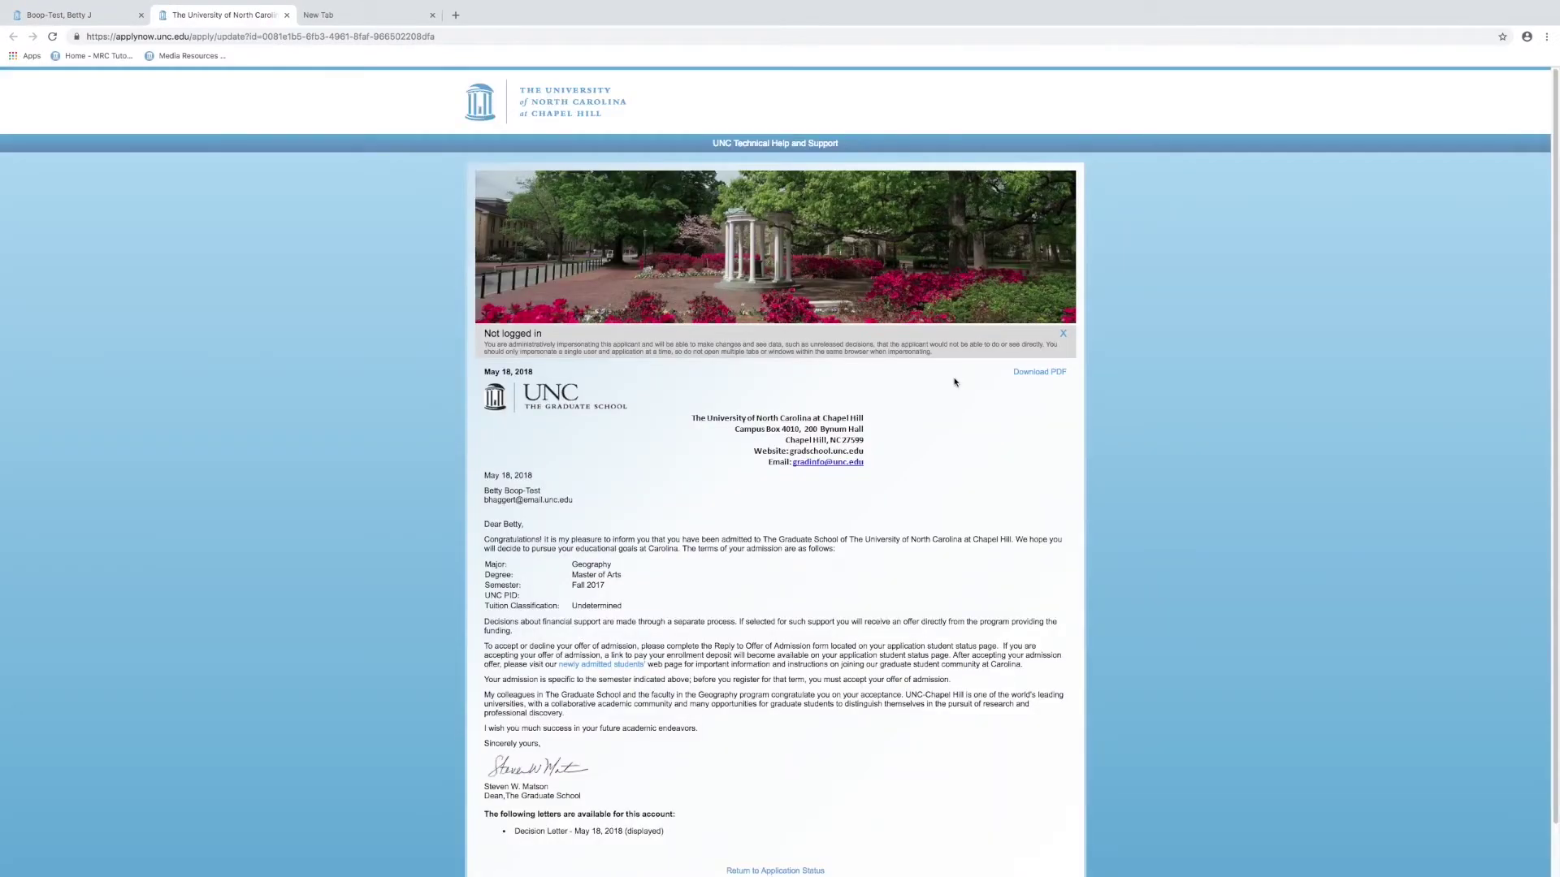
scroll(844, 528, "down", 1)
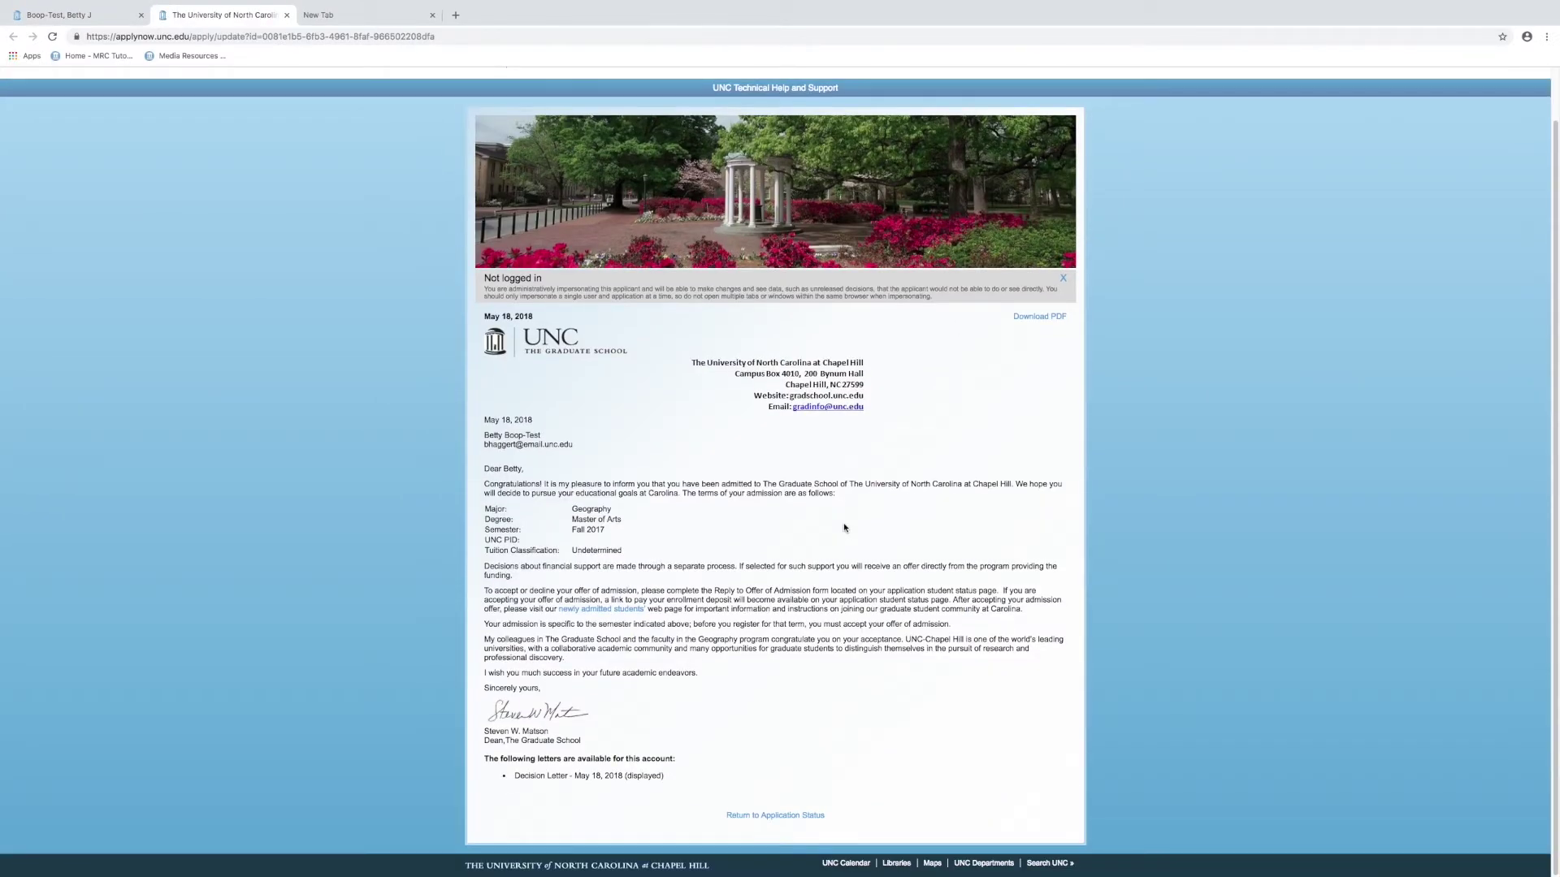
scroll(843, 528, "up", 1)
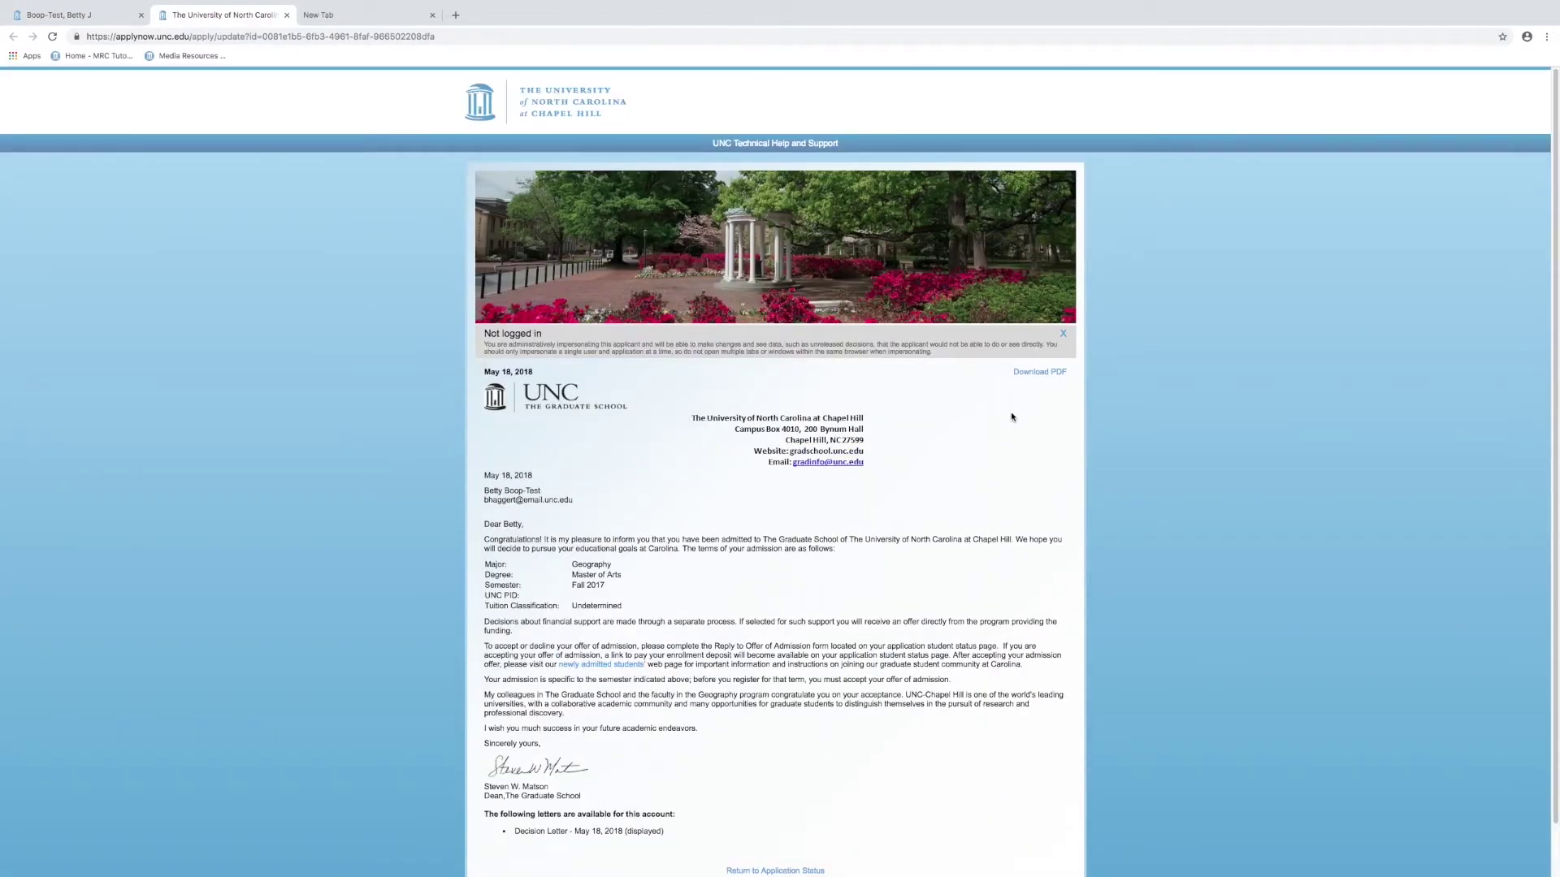
left_click(1064, 339)
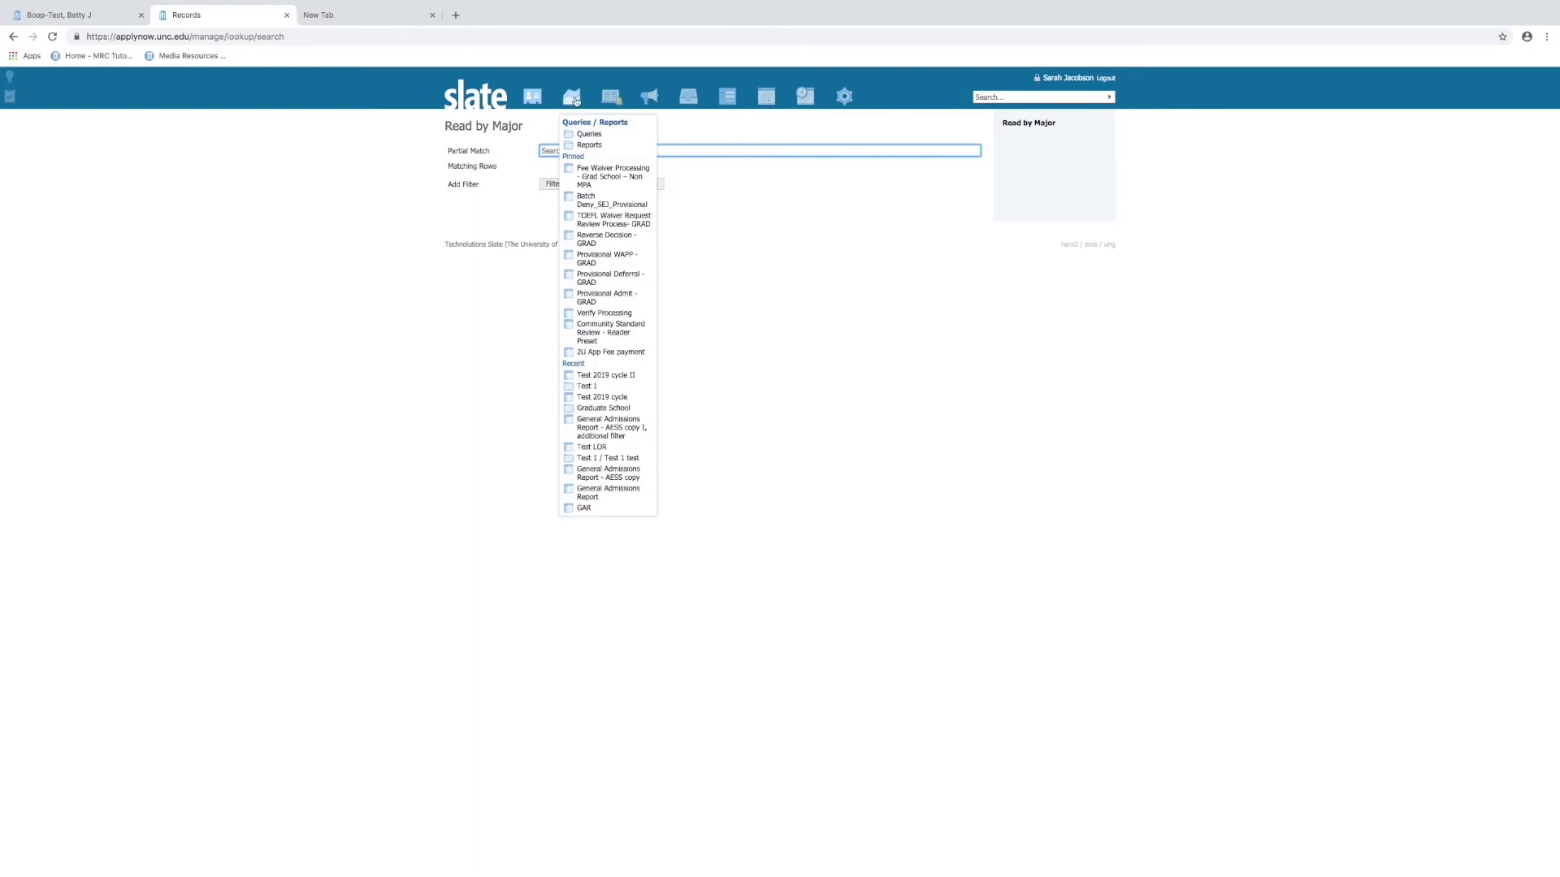
Reopen the pinned applicant's Grad - Geography page and switch between the two record tabs
mouse_move(541, 100)
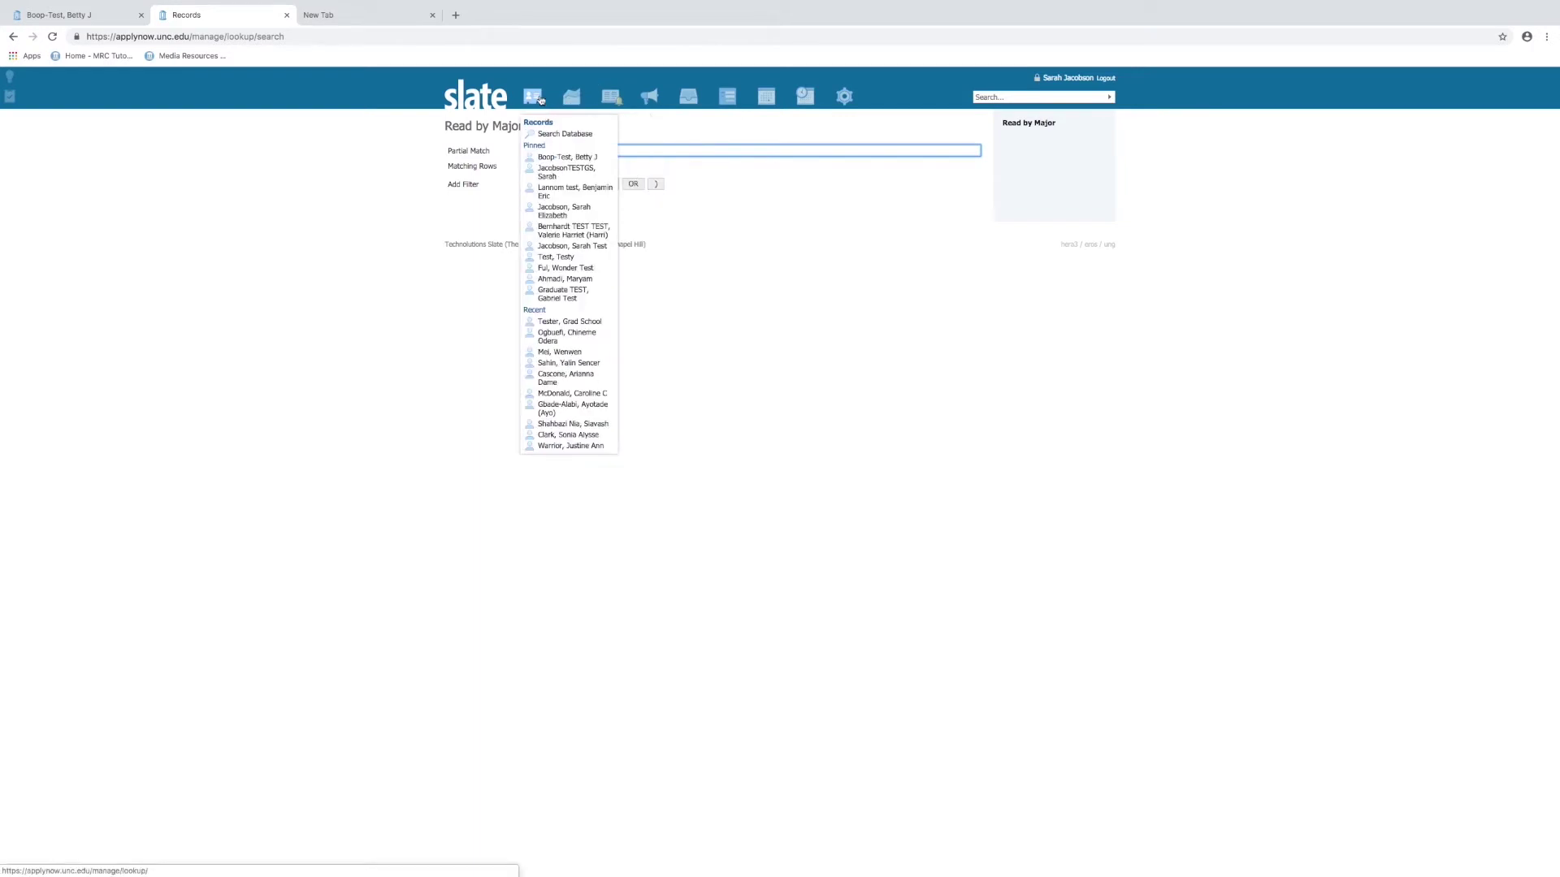
left_click(560, 156)
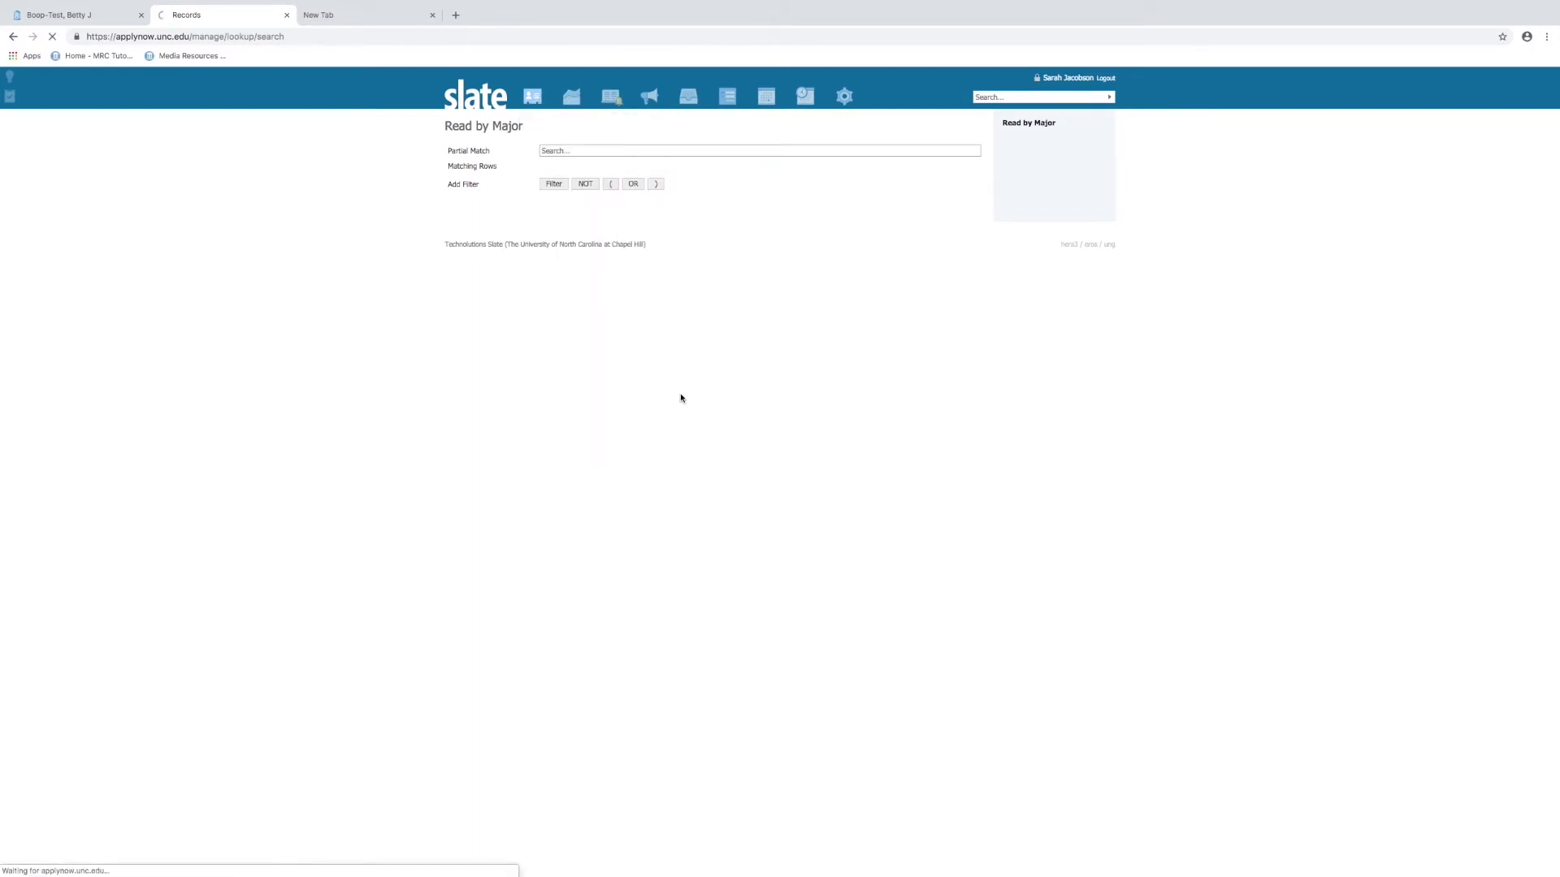
left_click(585, 156)
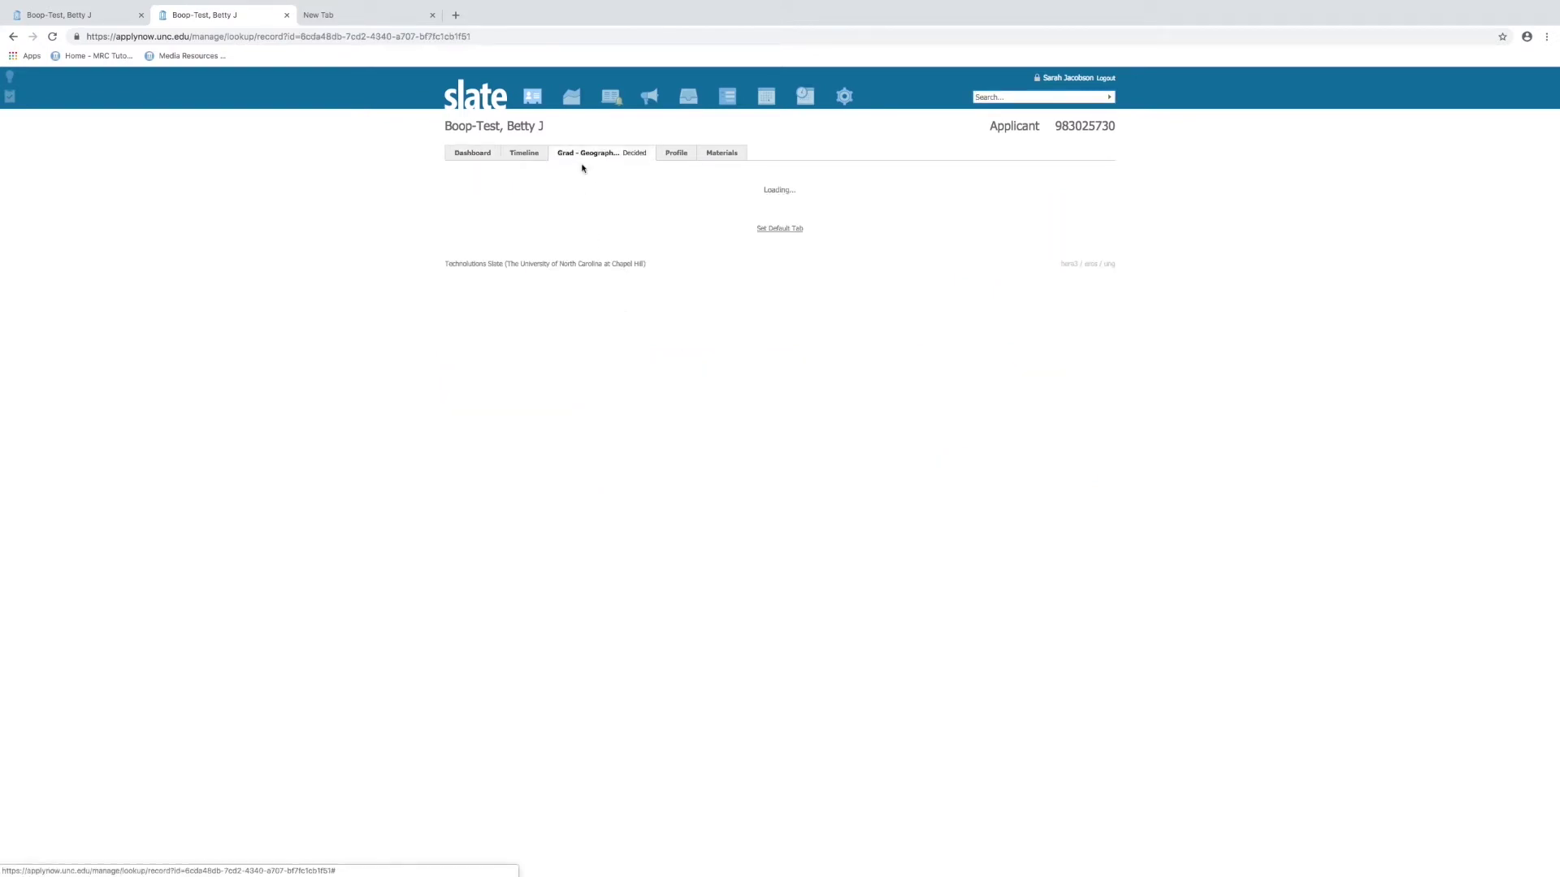
left_click(75, 16)
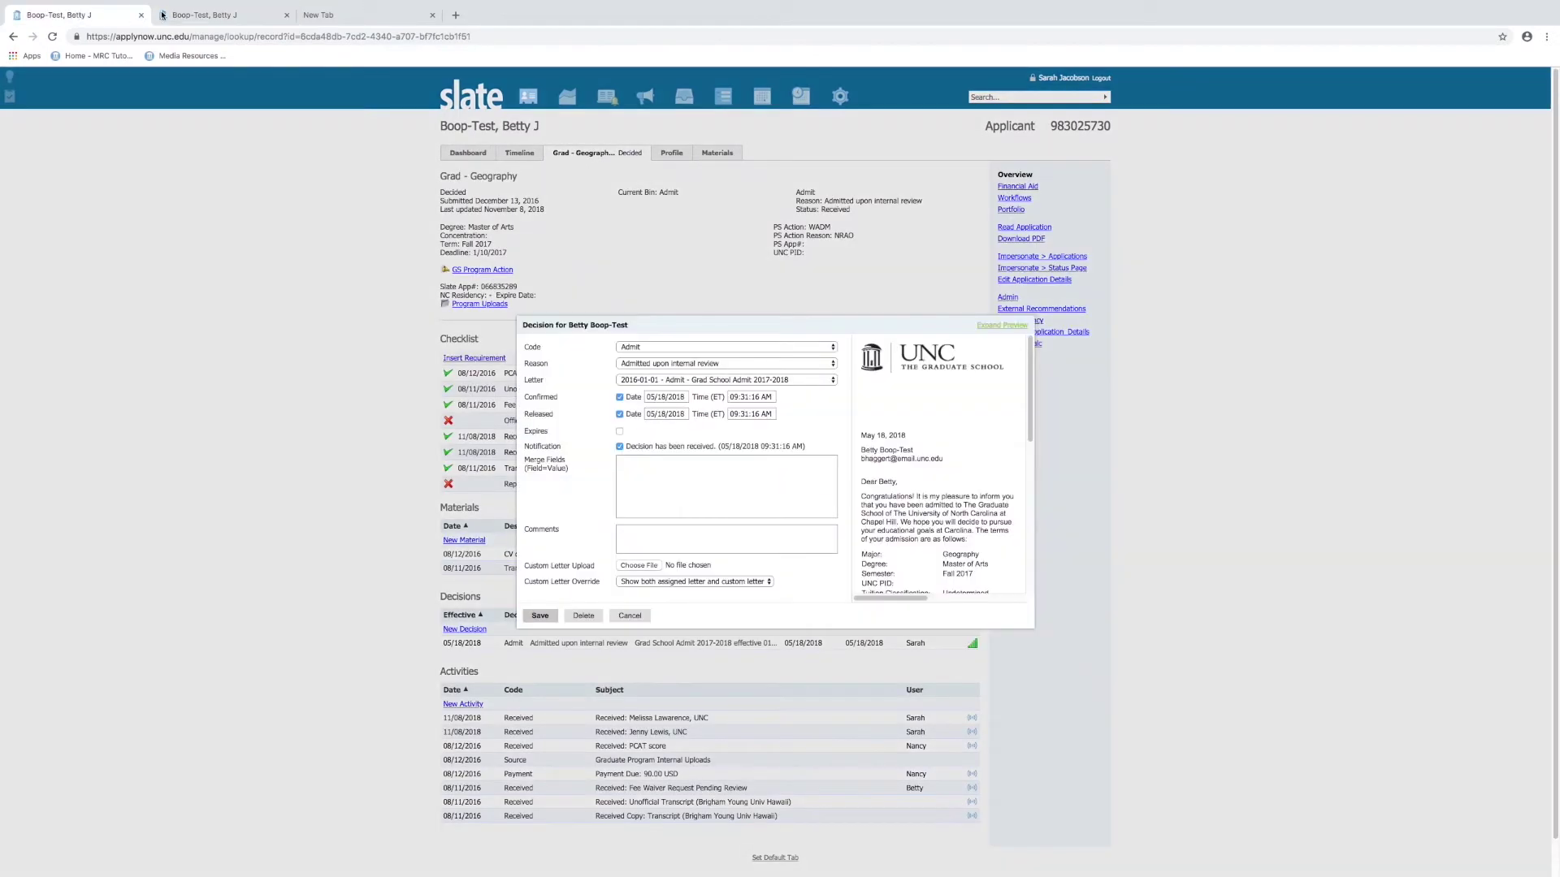
left_click(161, 15)
left_click(93, 13)
left_click(164, 15)
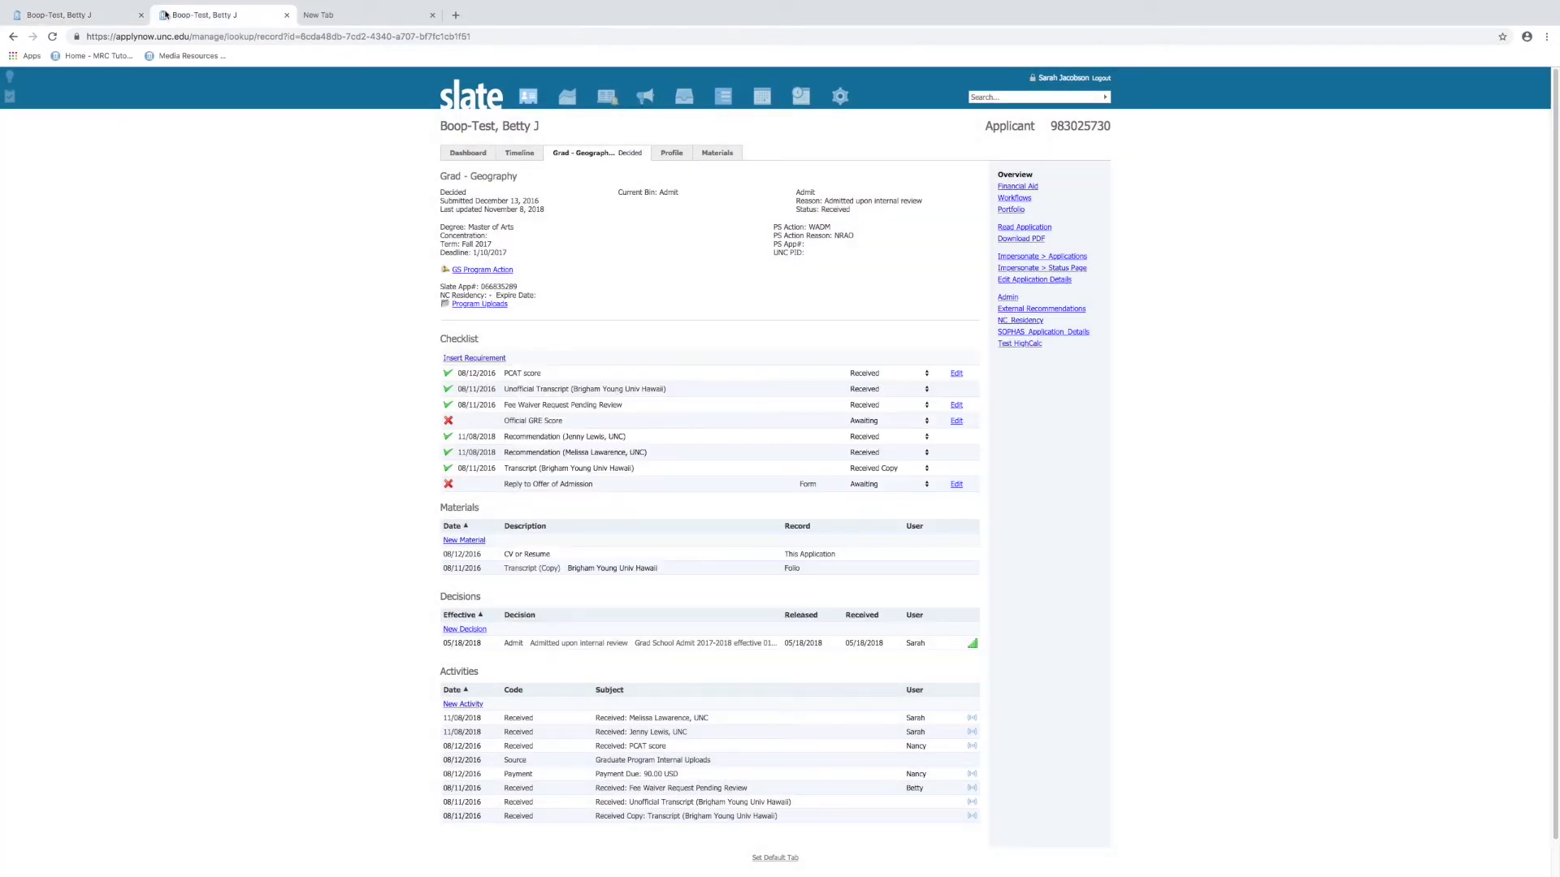
left_click(93, 14)
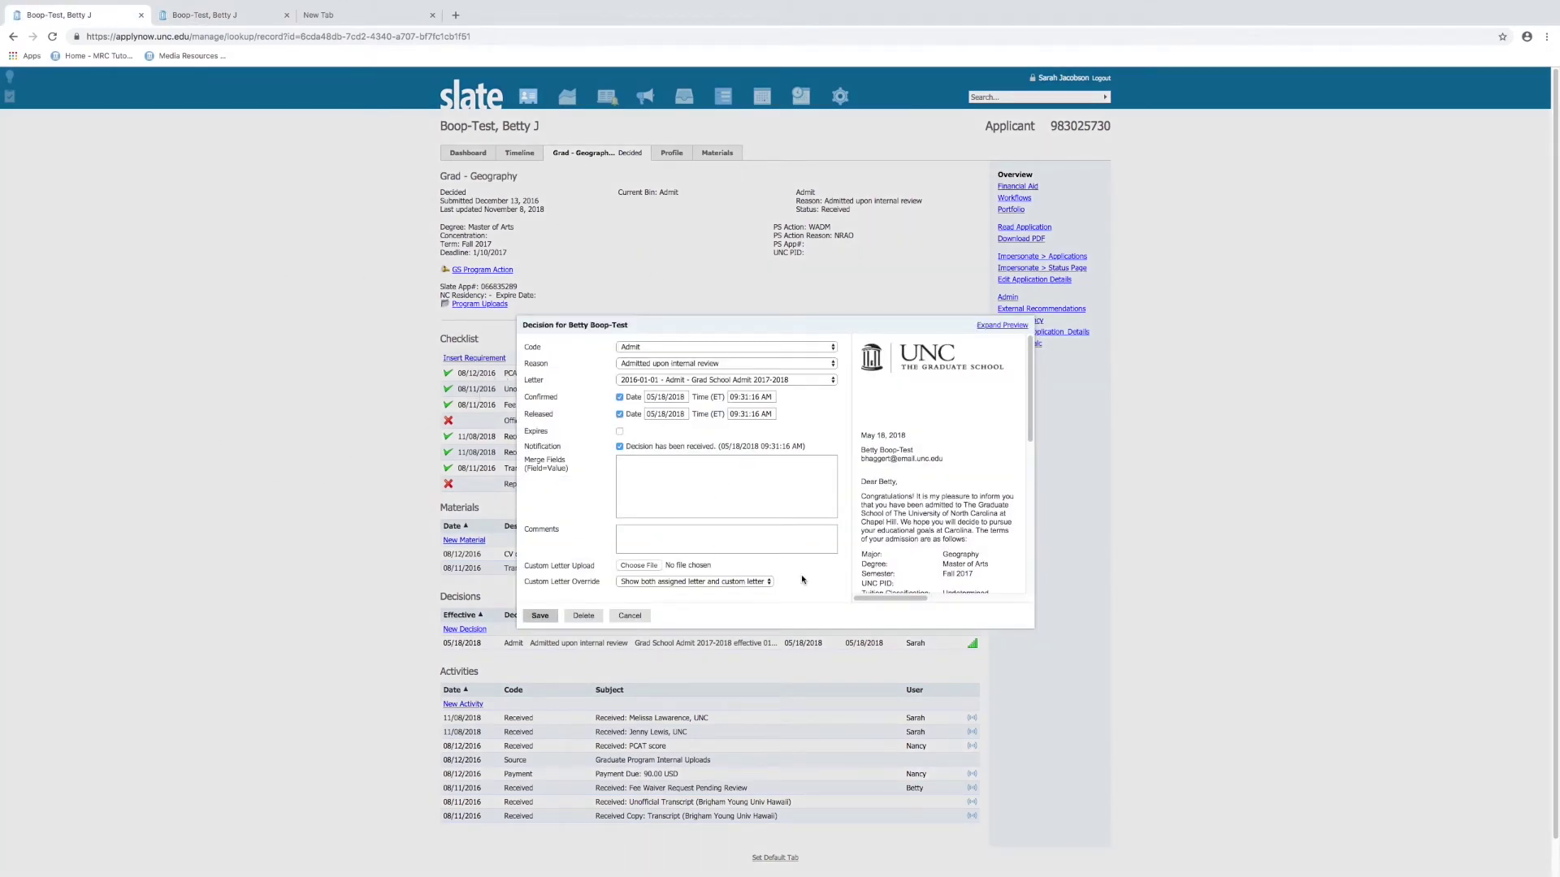
Cancel the Decision dialog without saving and scroll back to the record's top
scroll(755, 560, "down", 1)
left_click(630, 616)
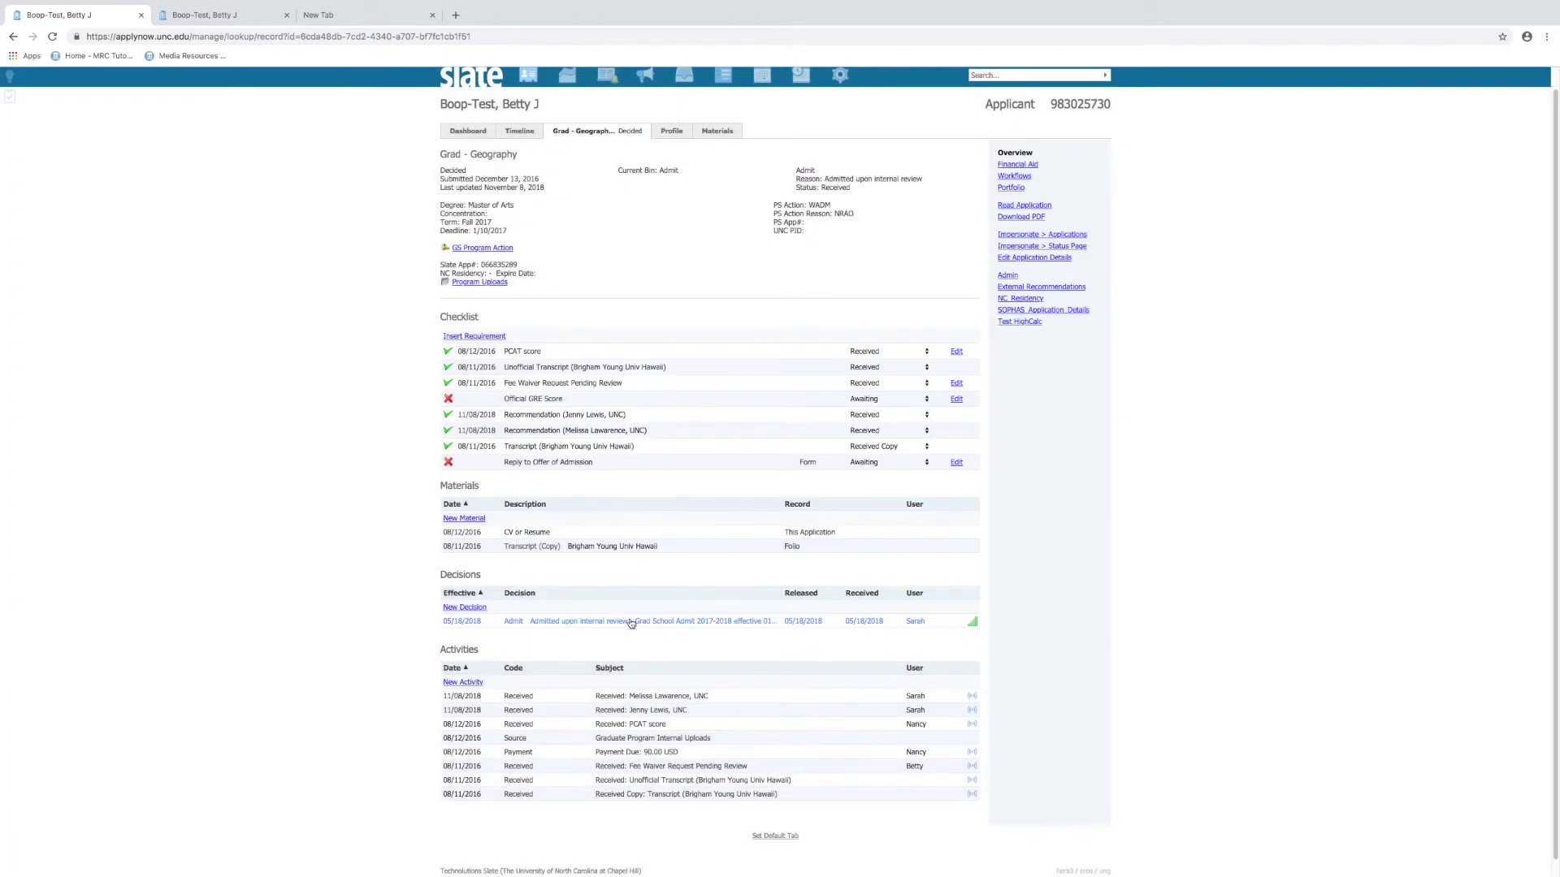
scroll(609, 629, "up", 1)
scroll(605, 631, "down", 2)
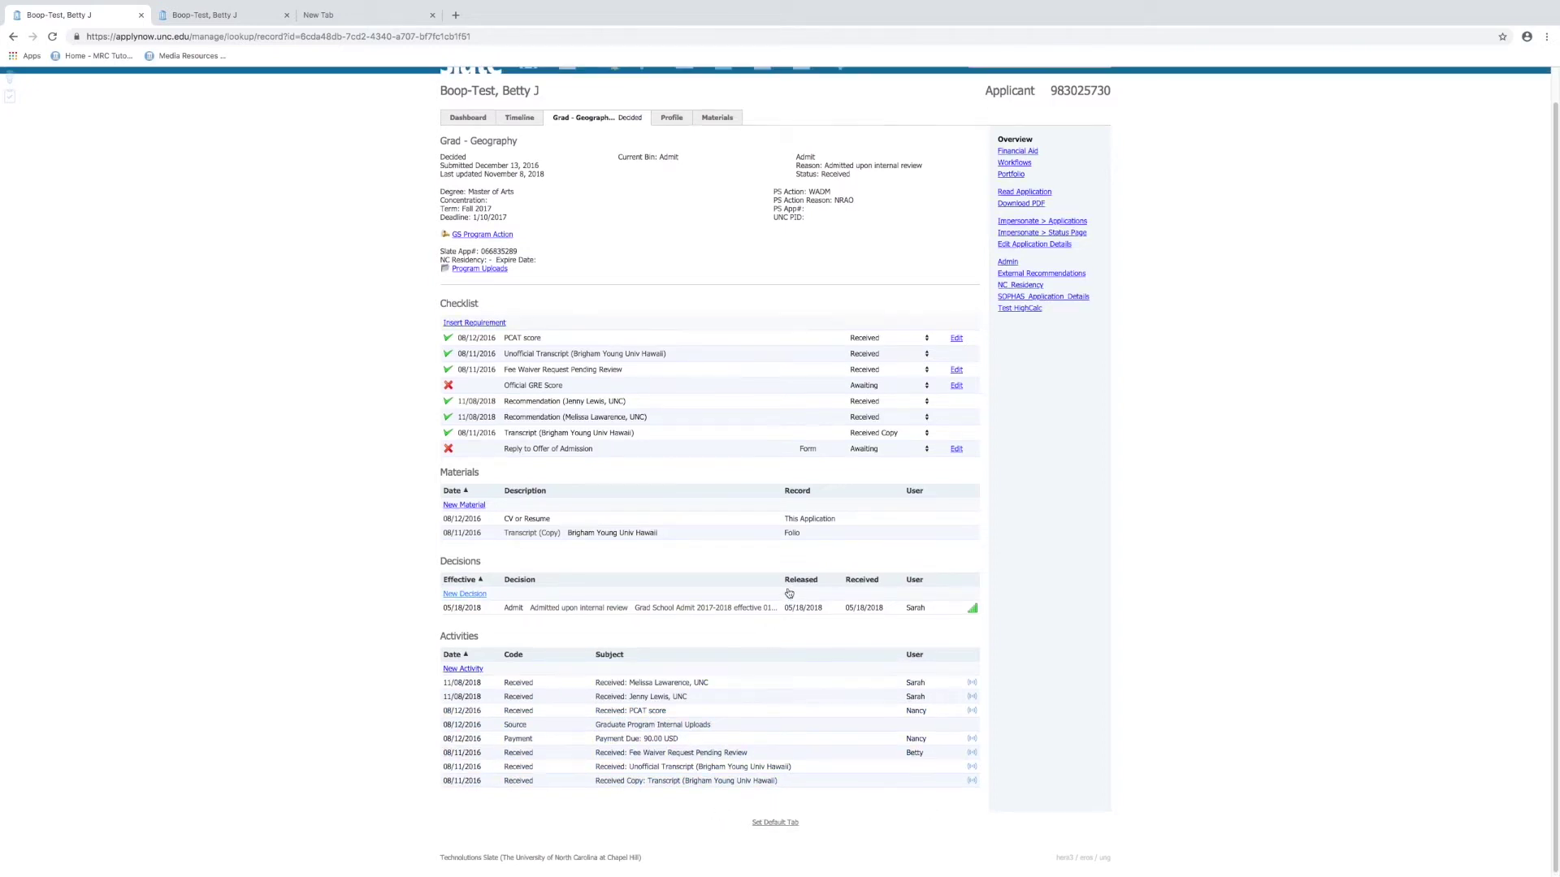
scroll(679, 405, "up", 1)
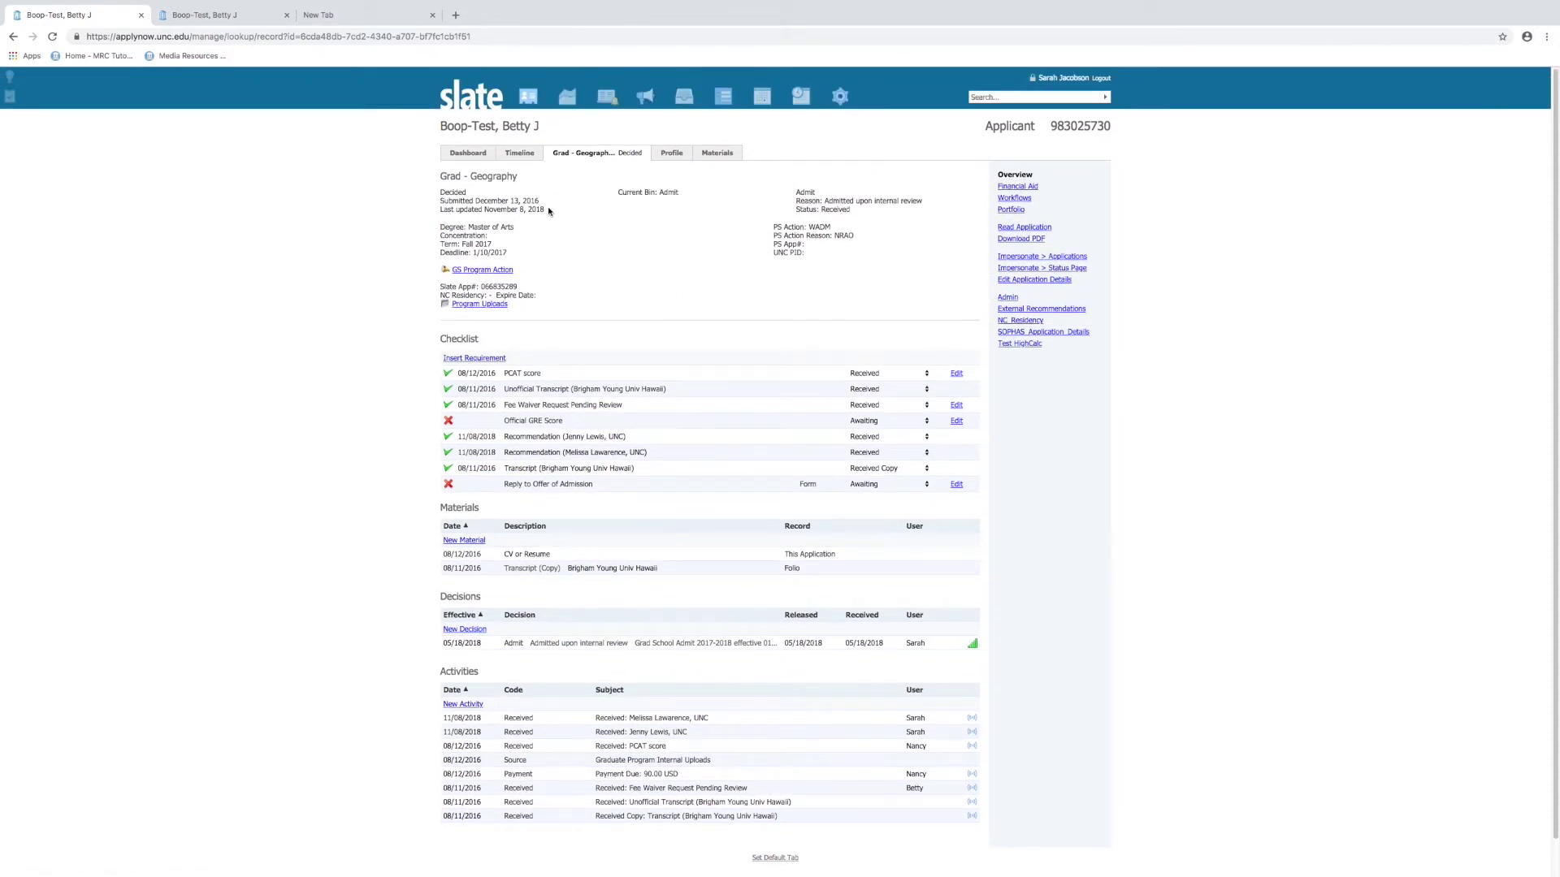
Request a Deferral (DEFR), agree to defer, and change the requested term from Fall 2018 to Fall 2019
left_click(505, 274)
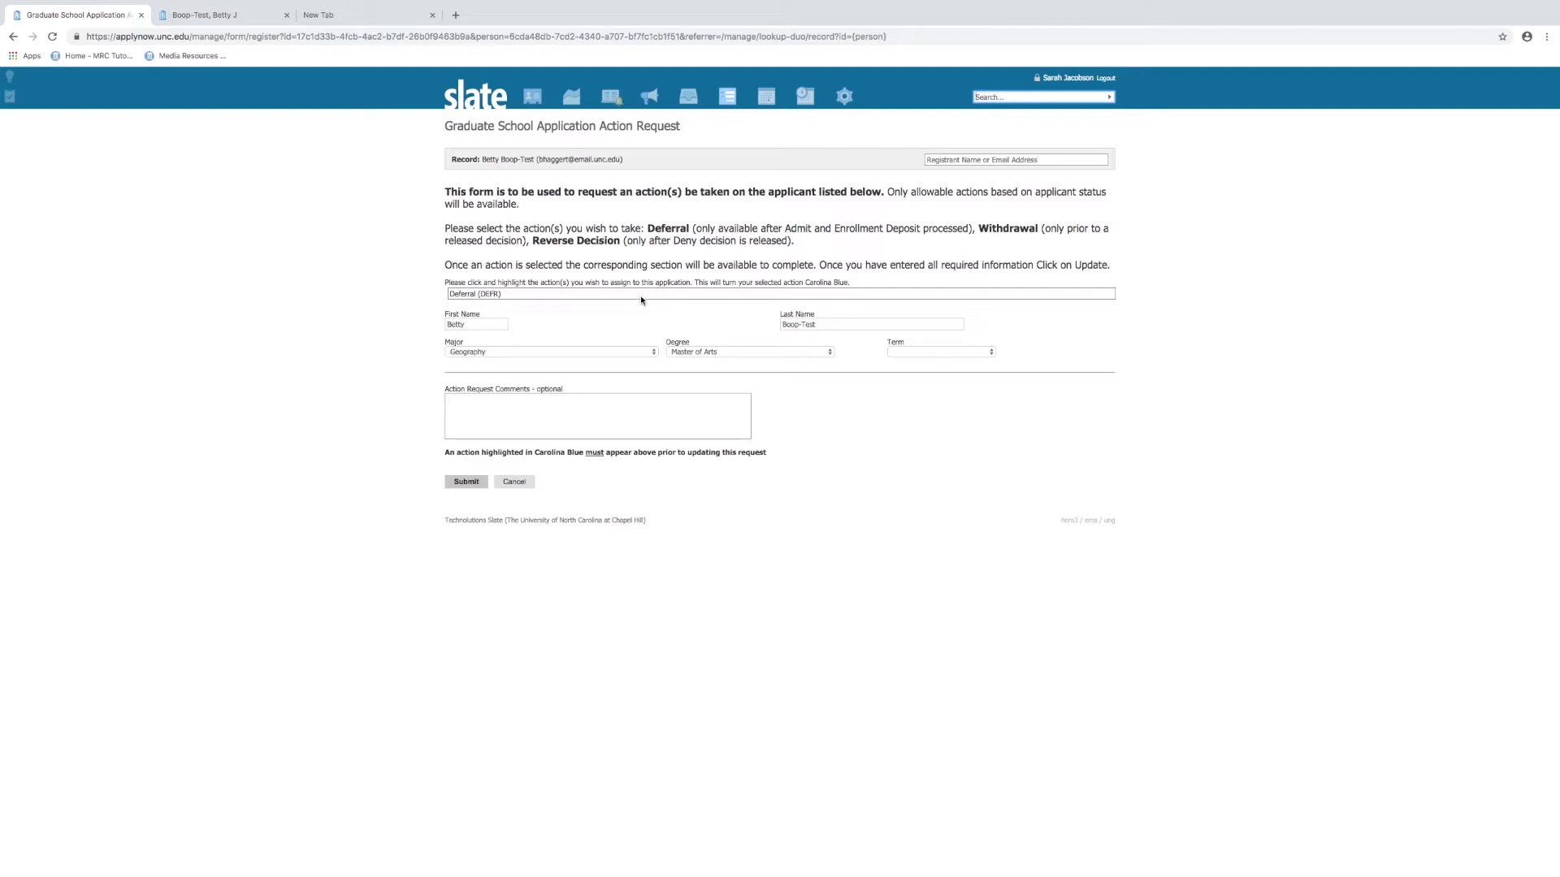
left_click(580, 294)
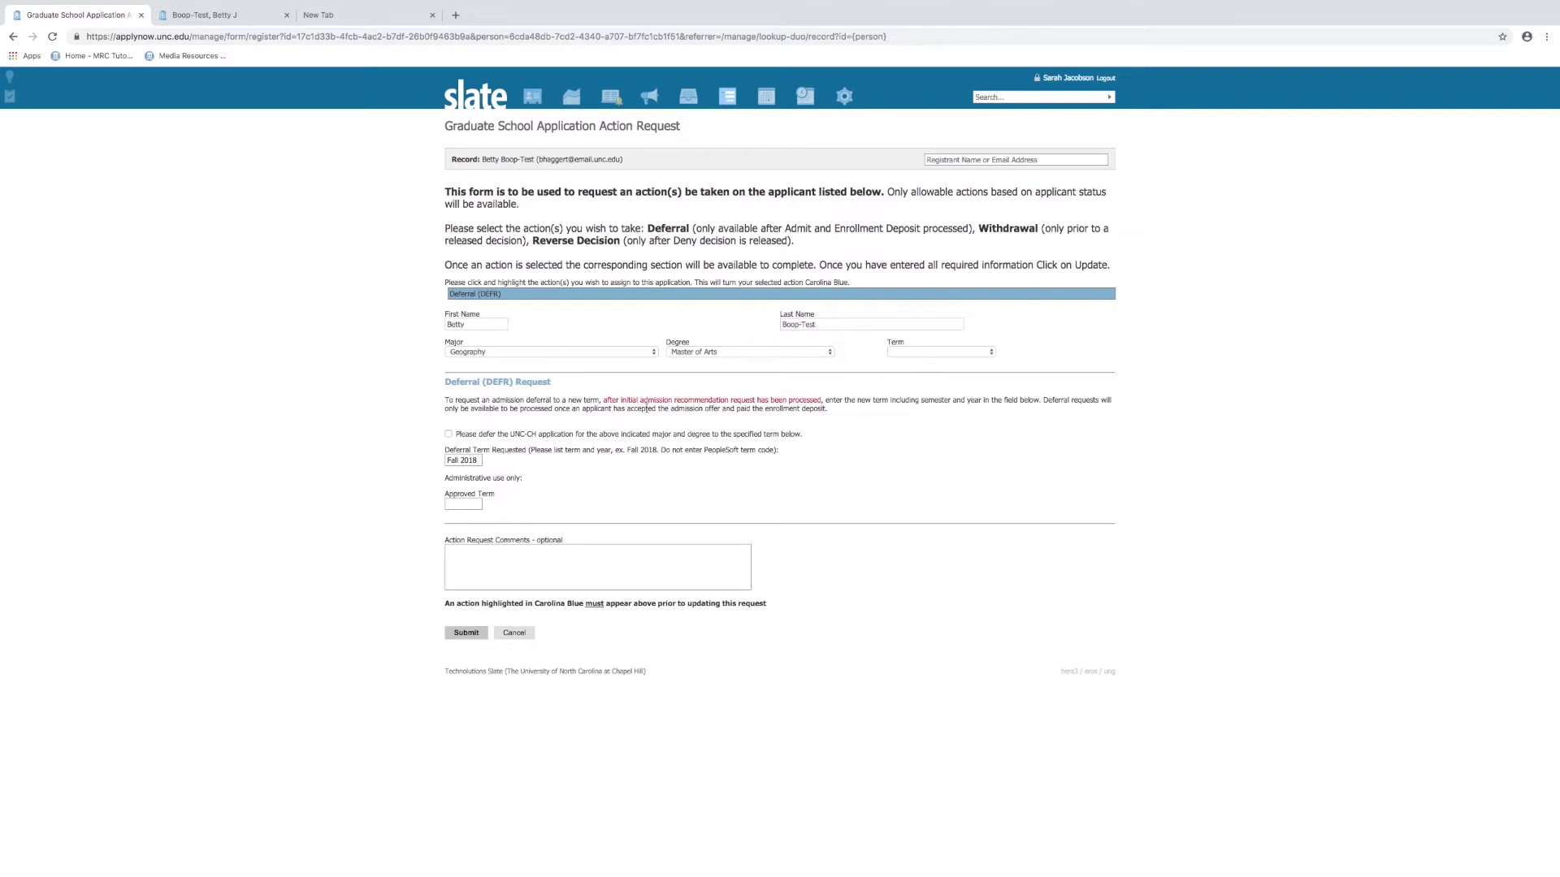
left_click(448, 436)
left_click_drag(482, 460, 445, 464)
type("Fall 2019")
Submit the DEFR request, check the new Graduate School Application Action Request activity, and open Program Uploads
left_click(466, 633)
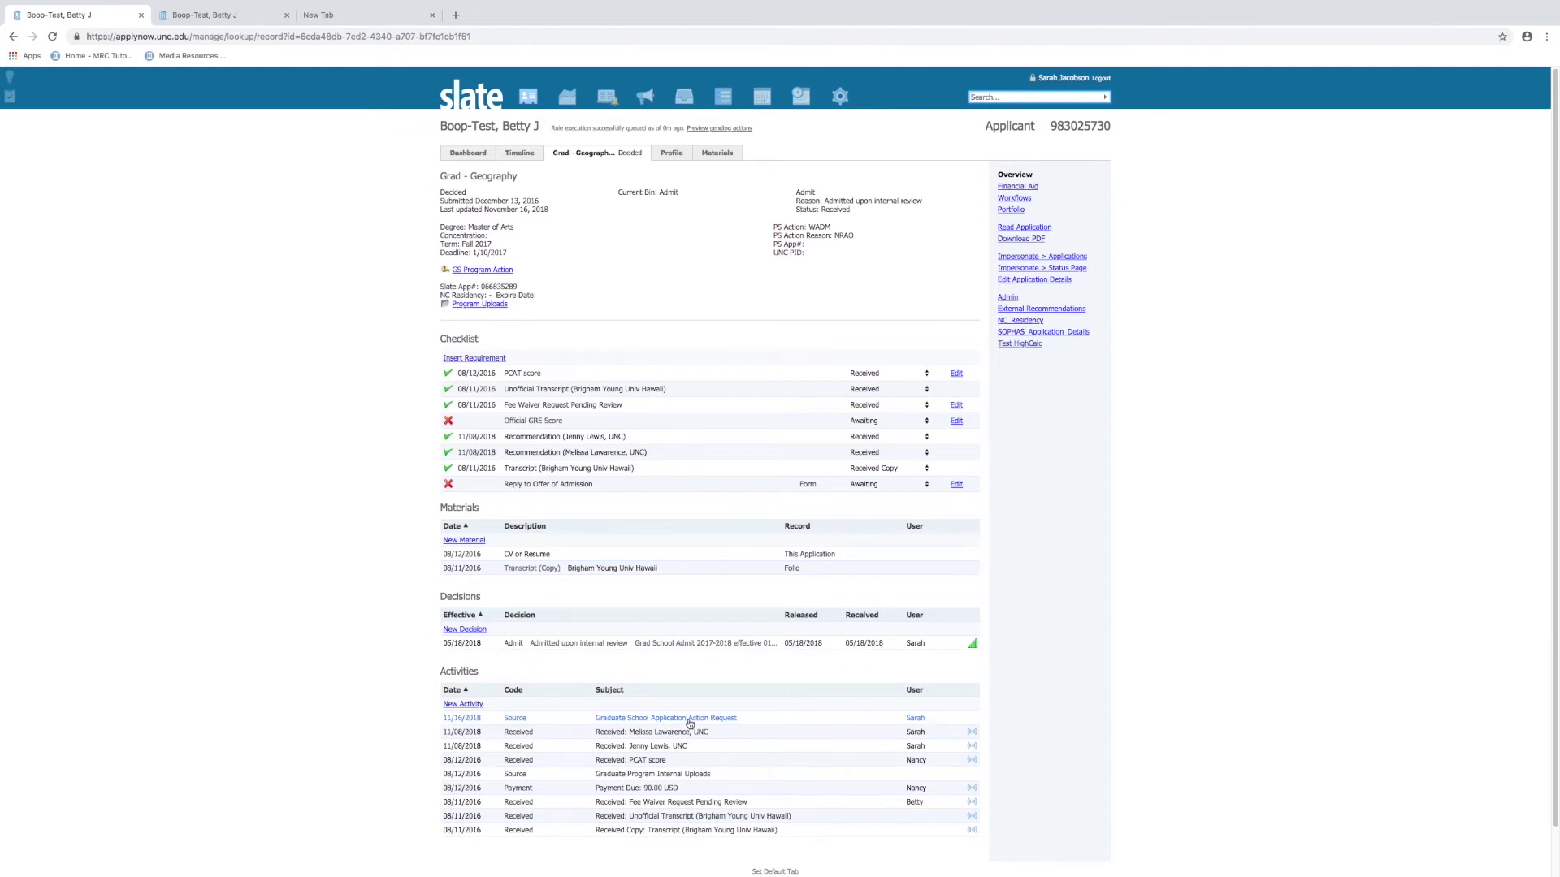
scroll(692, 724, "down", 1)
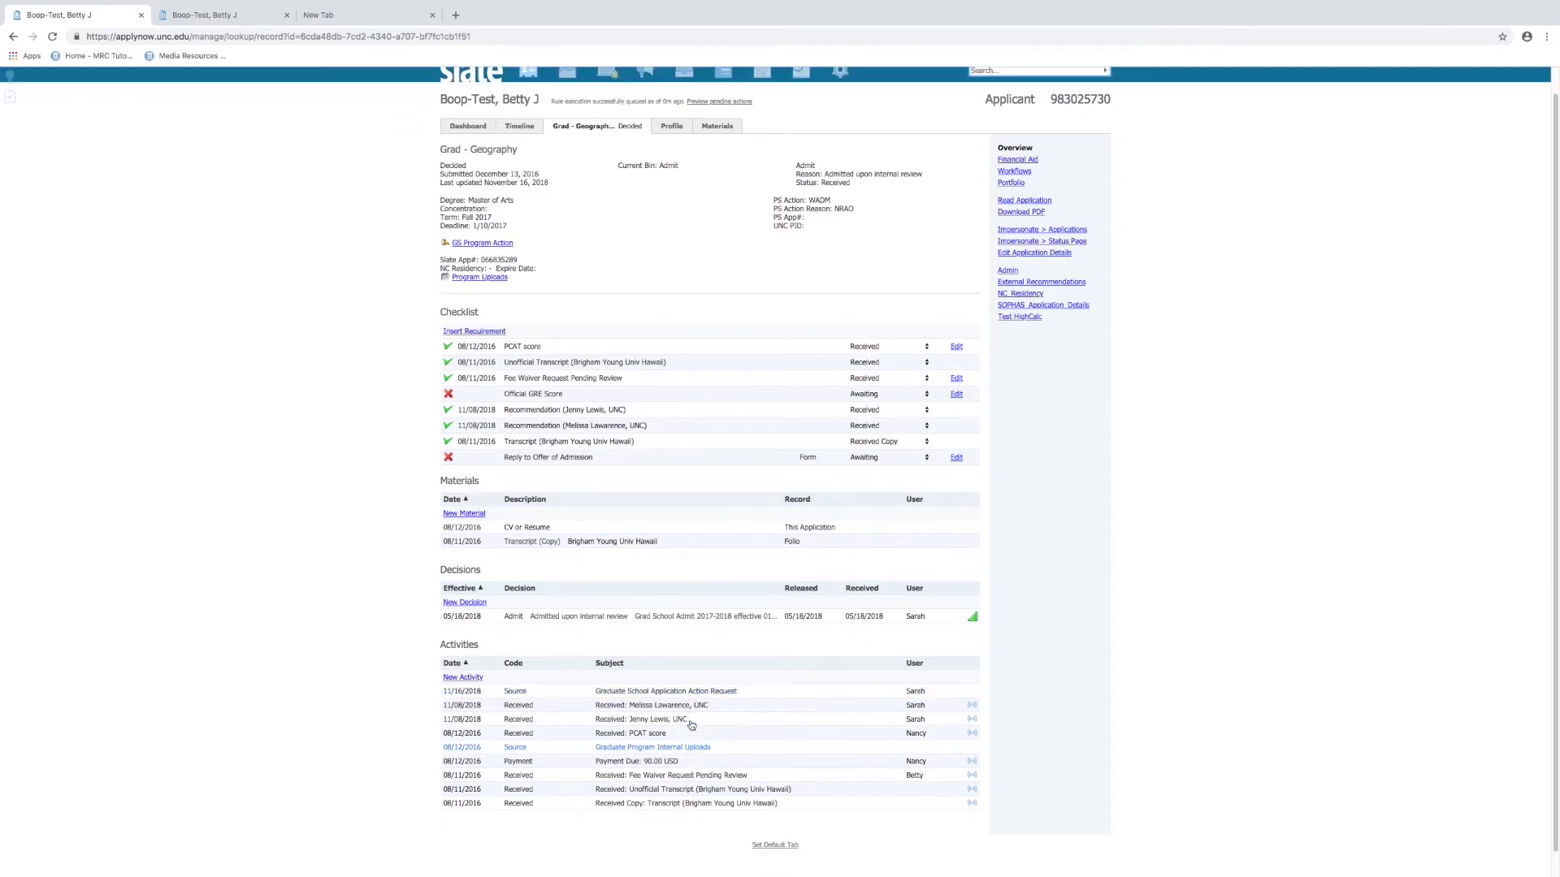
scroll(691, 724, "up", 1)
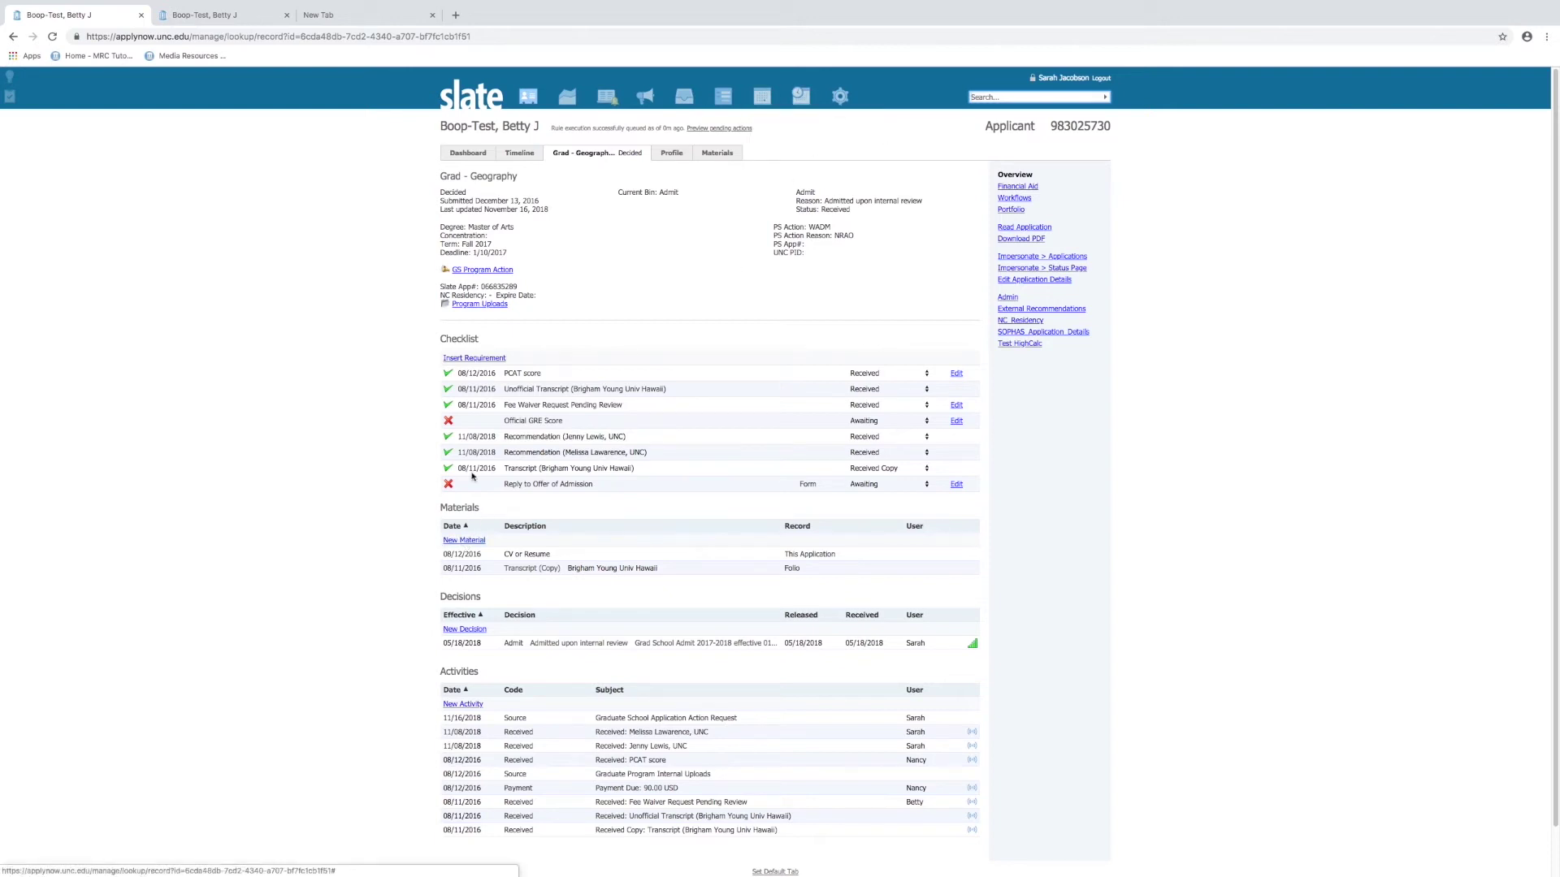
left_click(479, 306)
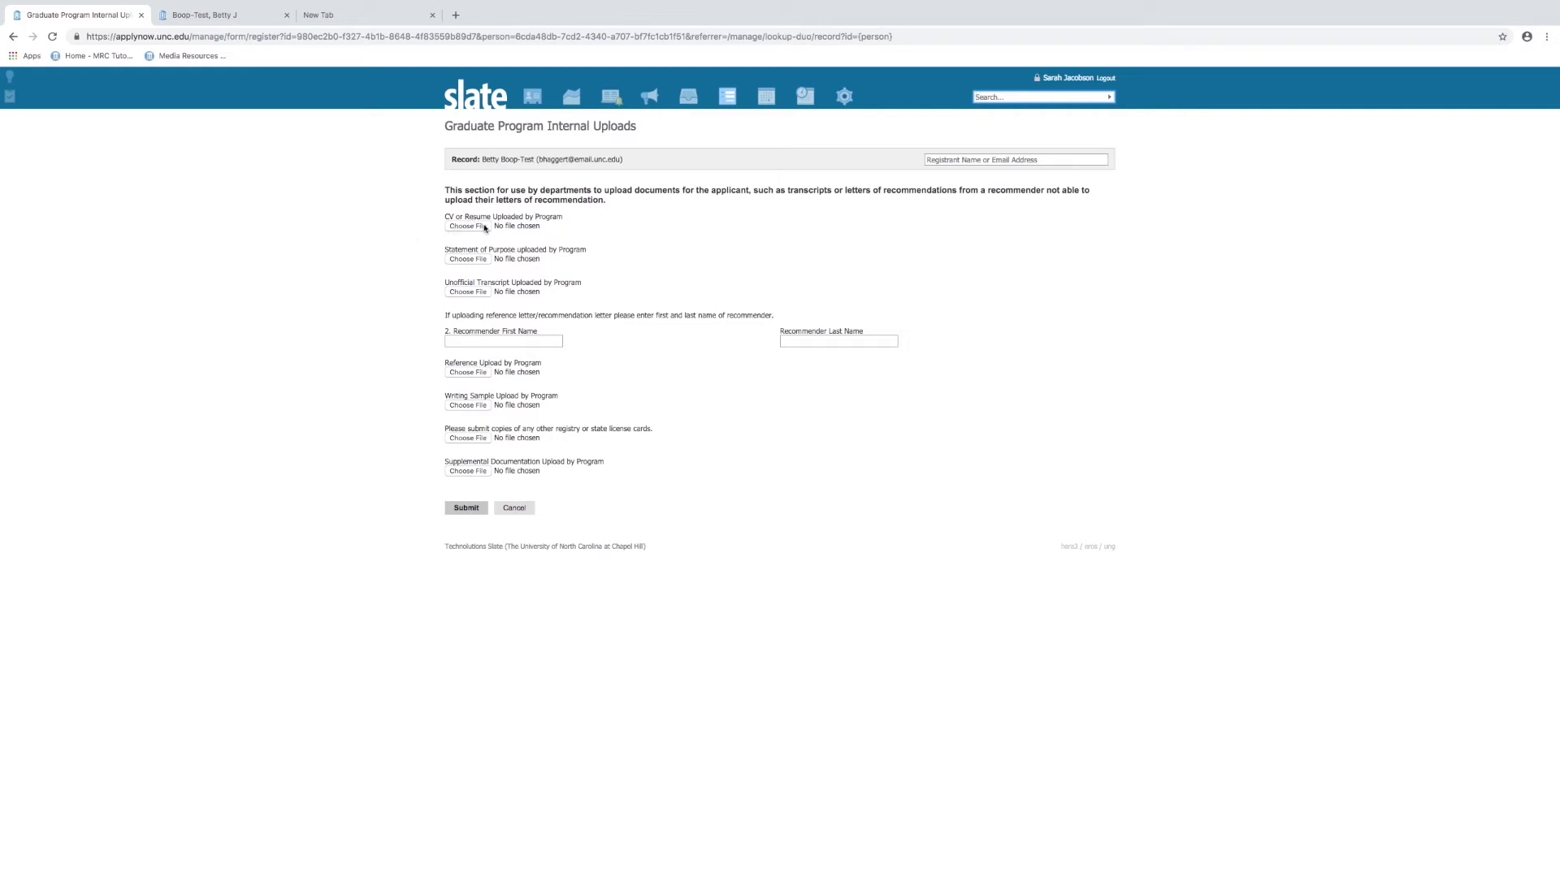
Cancel the Internal Uploads form with recommender name fields left blank, returning to the Grad - Geography page
left_click(504, 341)
left_click(808, 340)
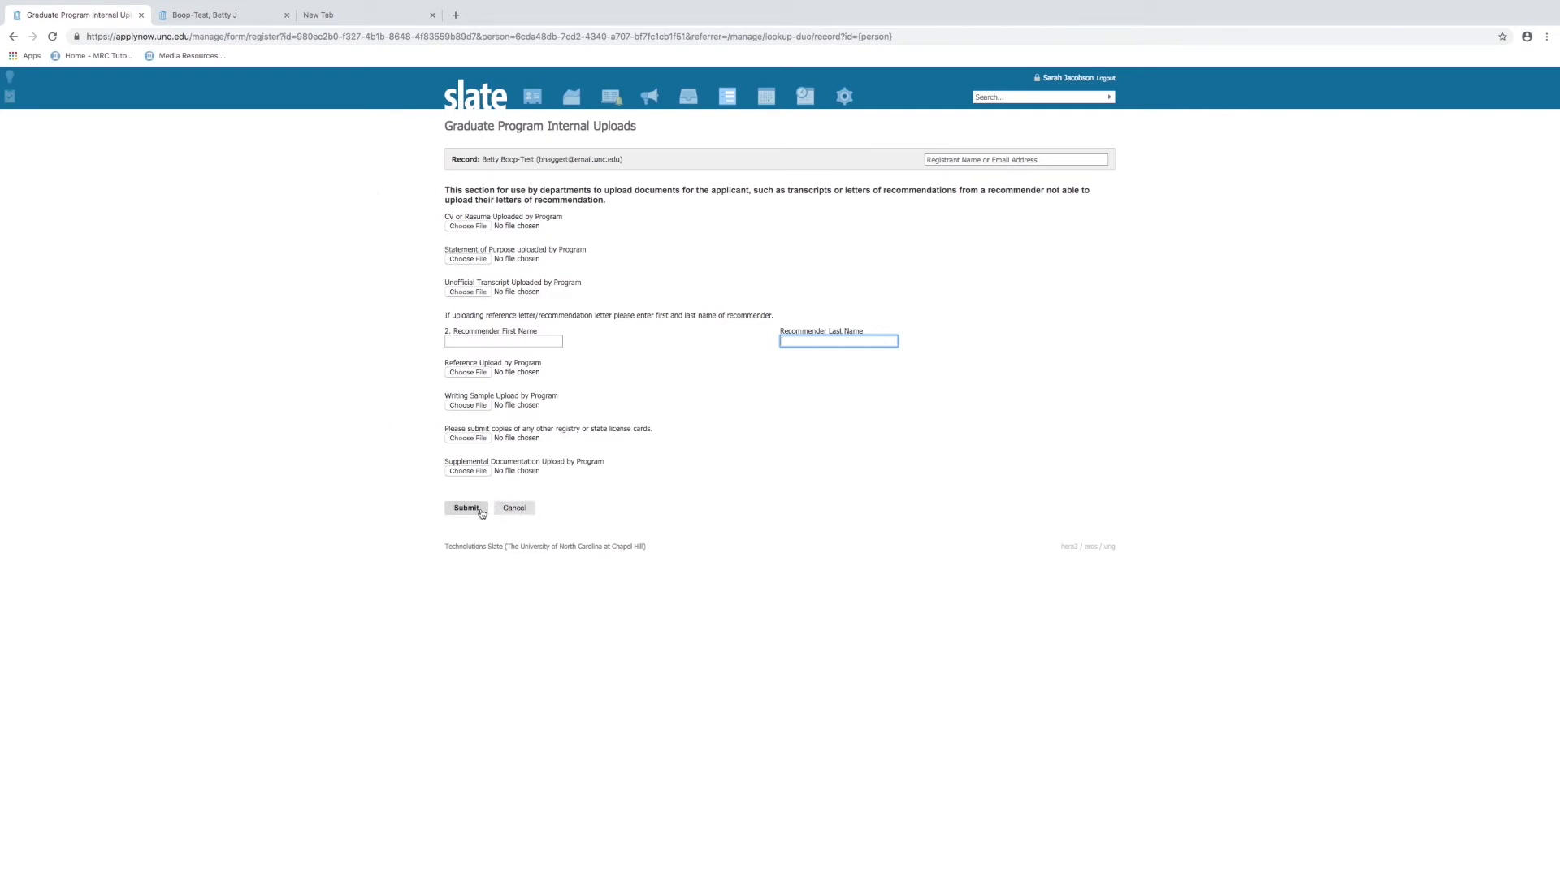
left_click(524, 515)
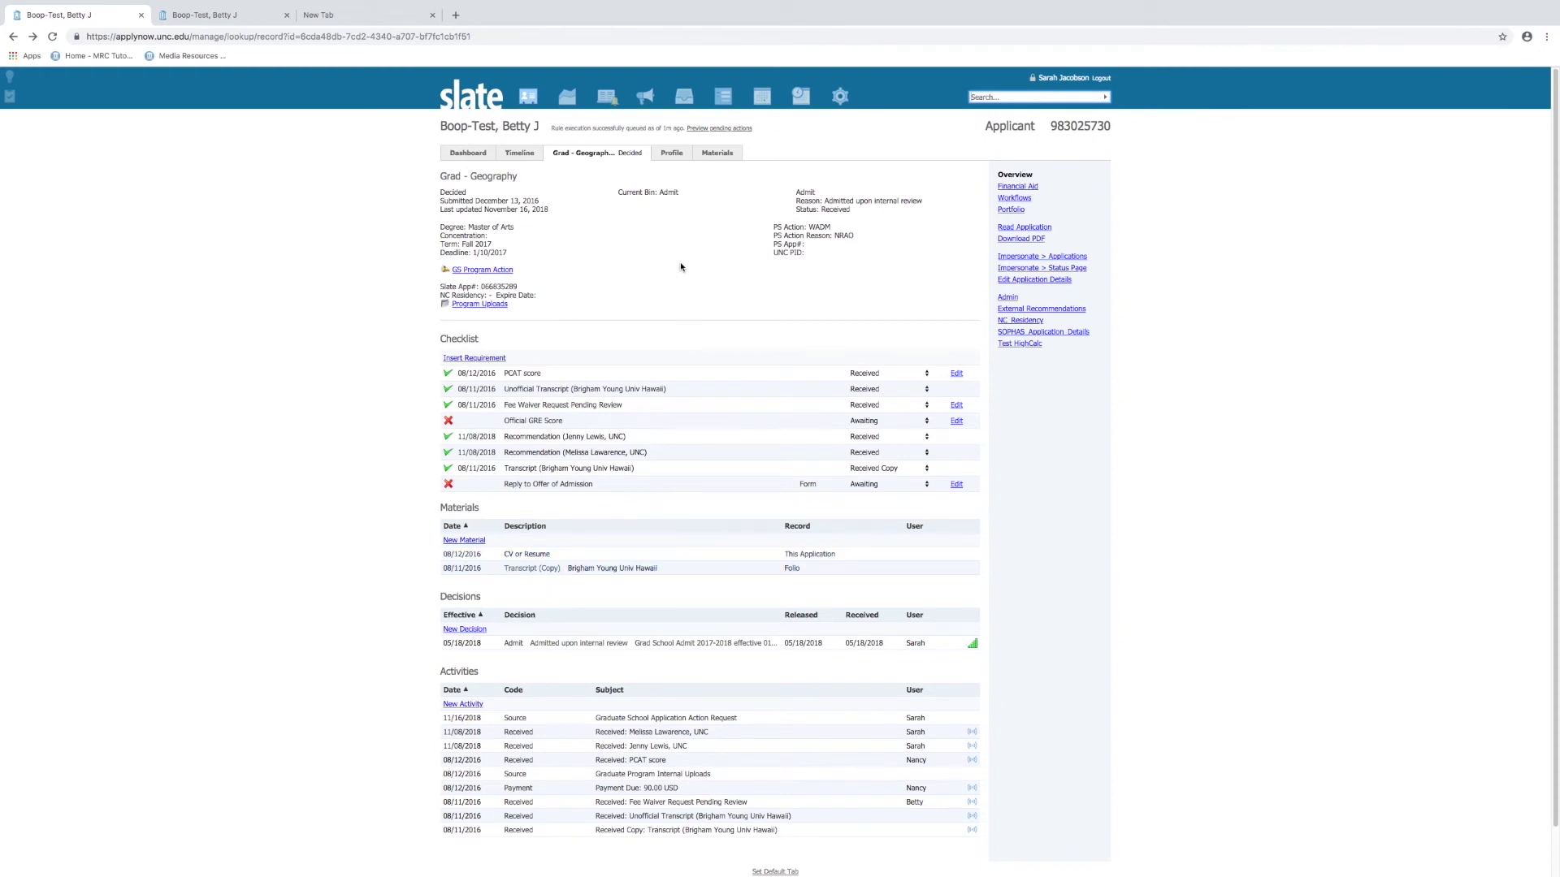
scroll(773, 613, "down", 2)
scroll(774, 617, "up", 2)
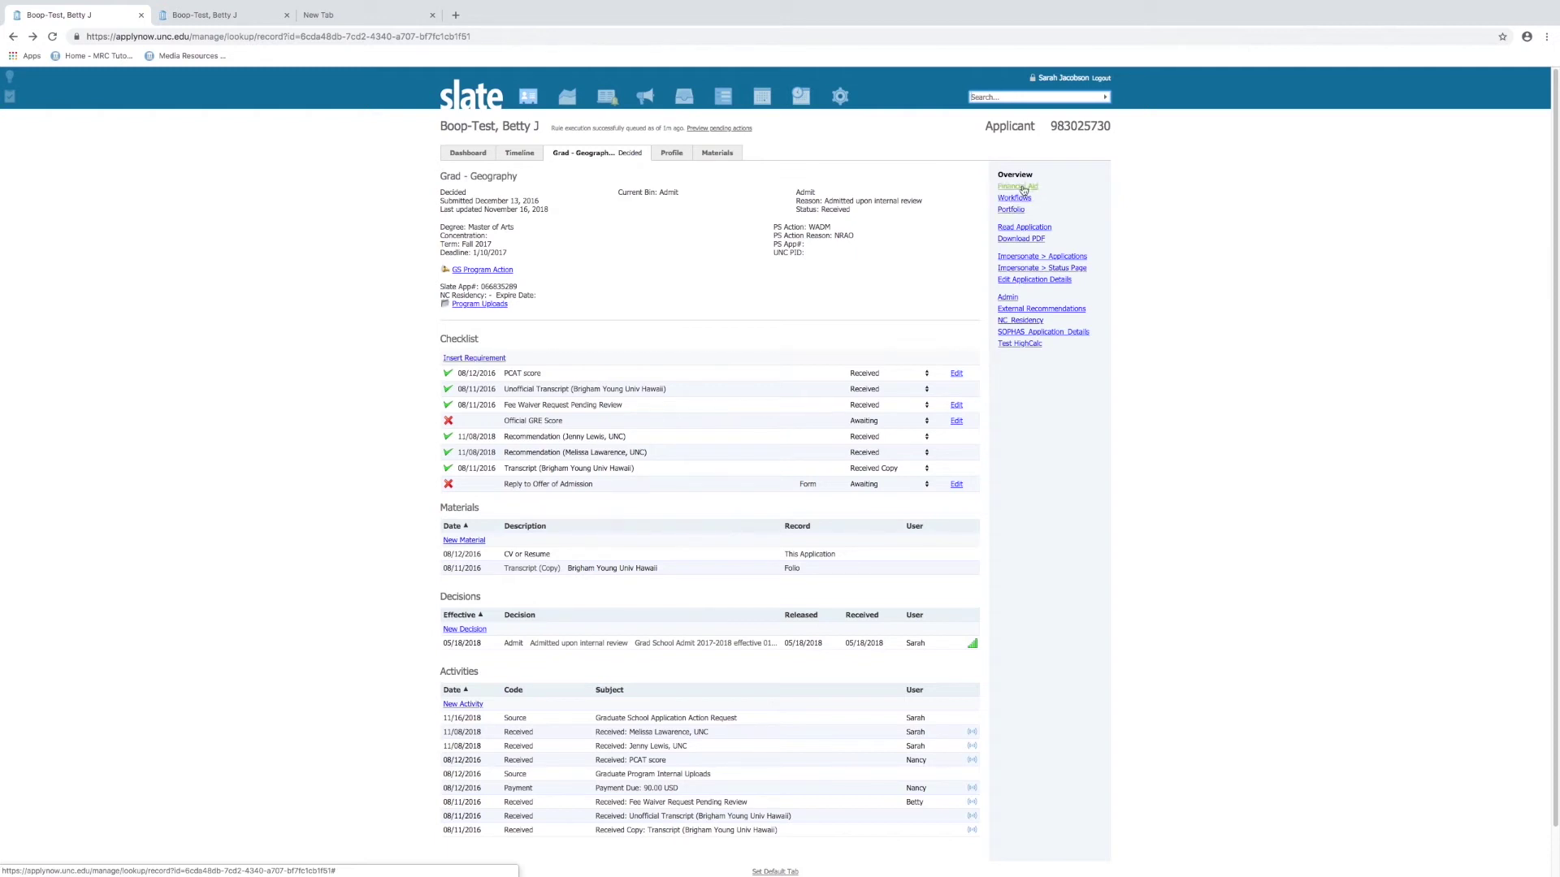
View the Financial Aid and Workflows subpages, then the empty Portfolio subpage
left_click(1021, 187)
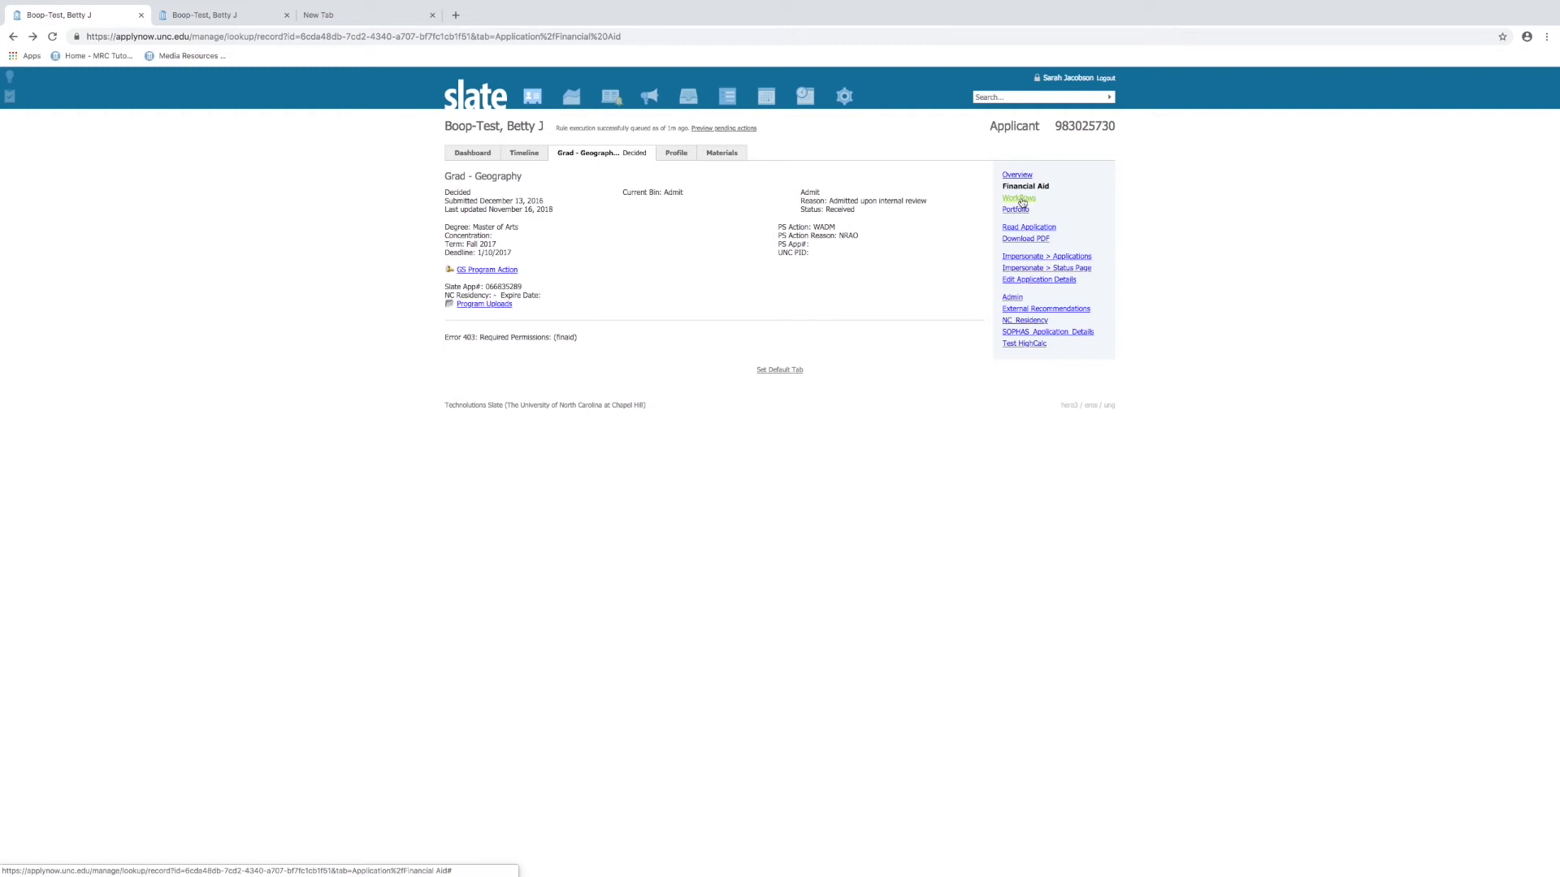
left_click(1019, 199)
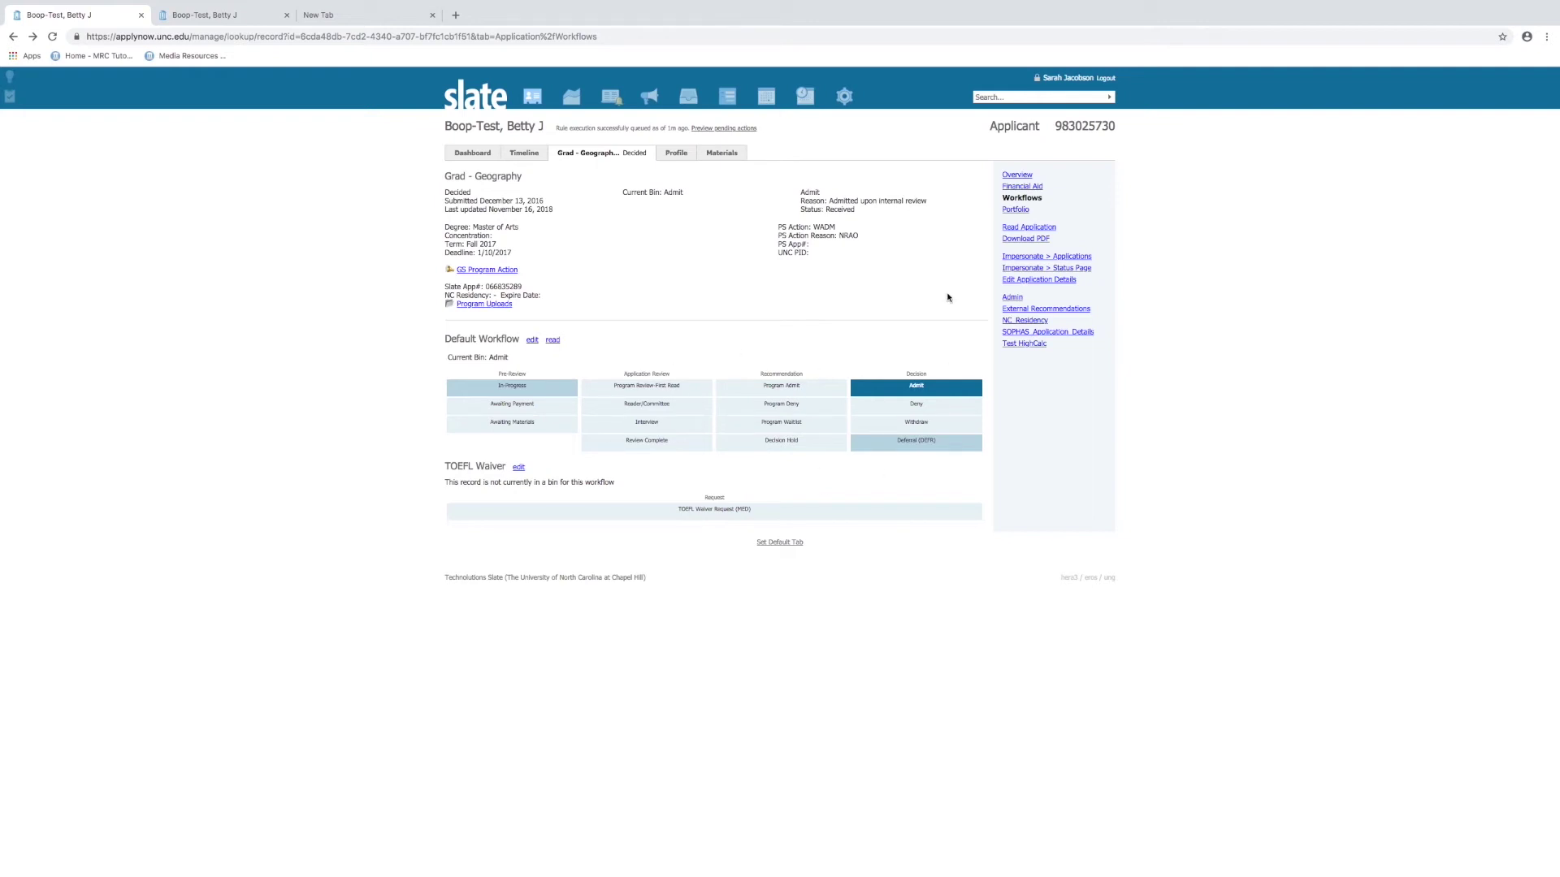
left_click(1010, 212)
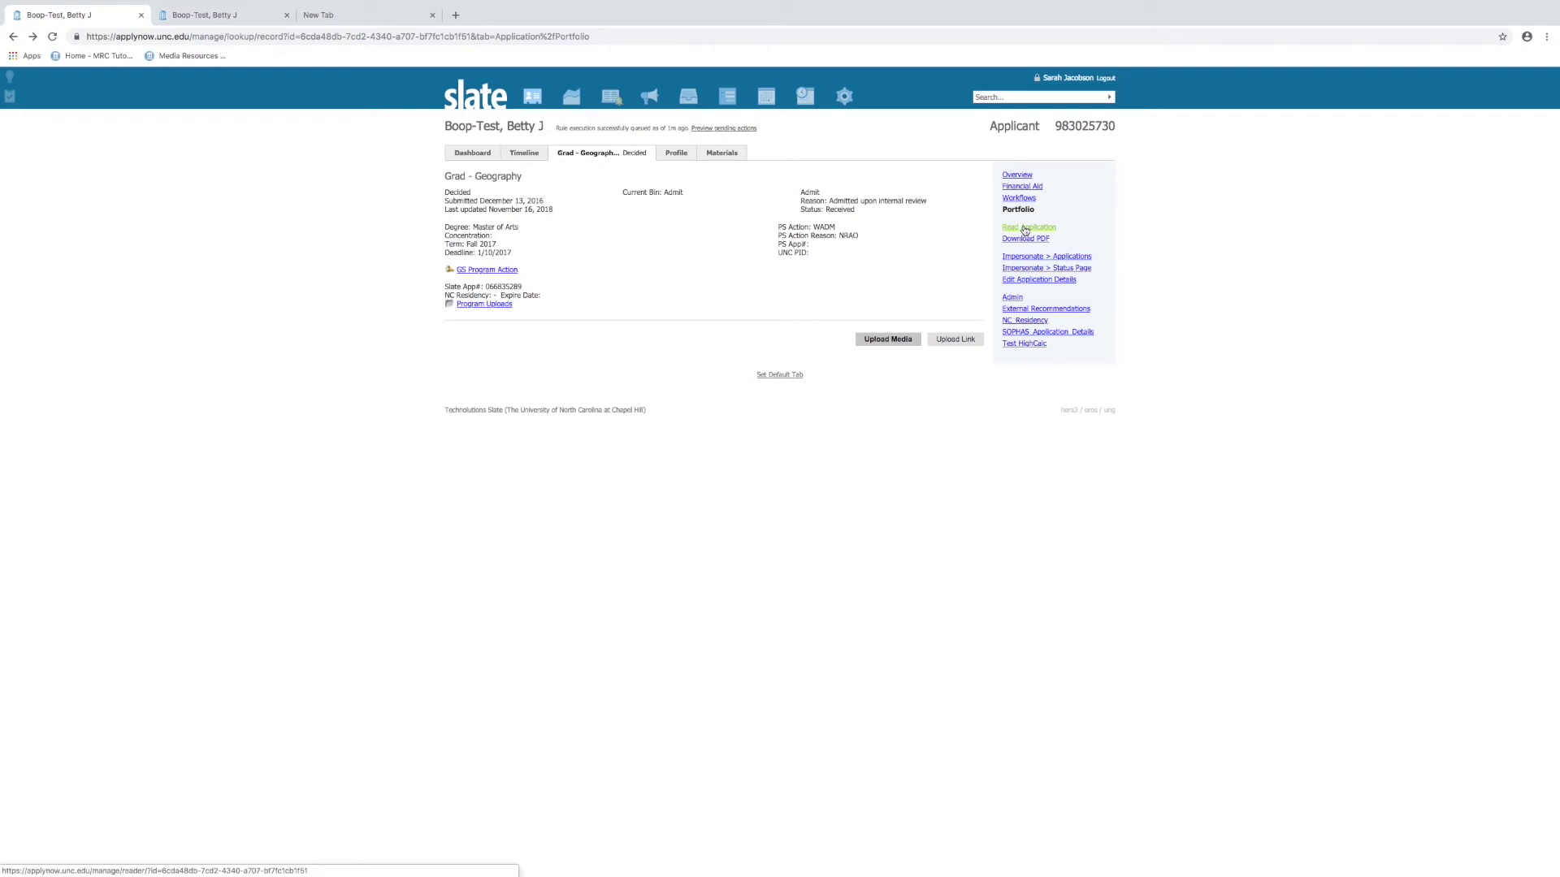
Open the application in the reader, page through to Recommendations and Certification, then go to Reader home
left_click(1025, 230)
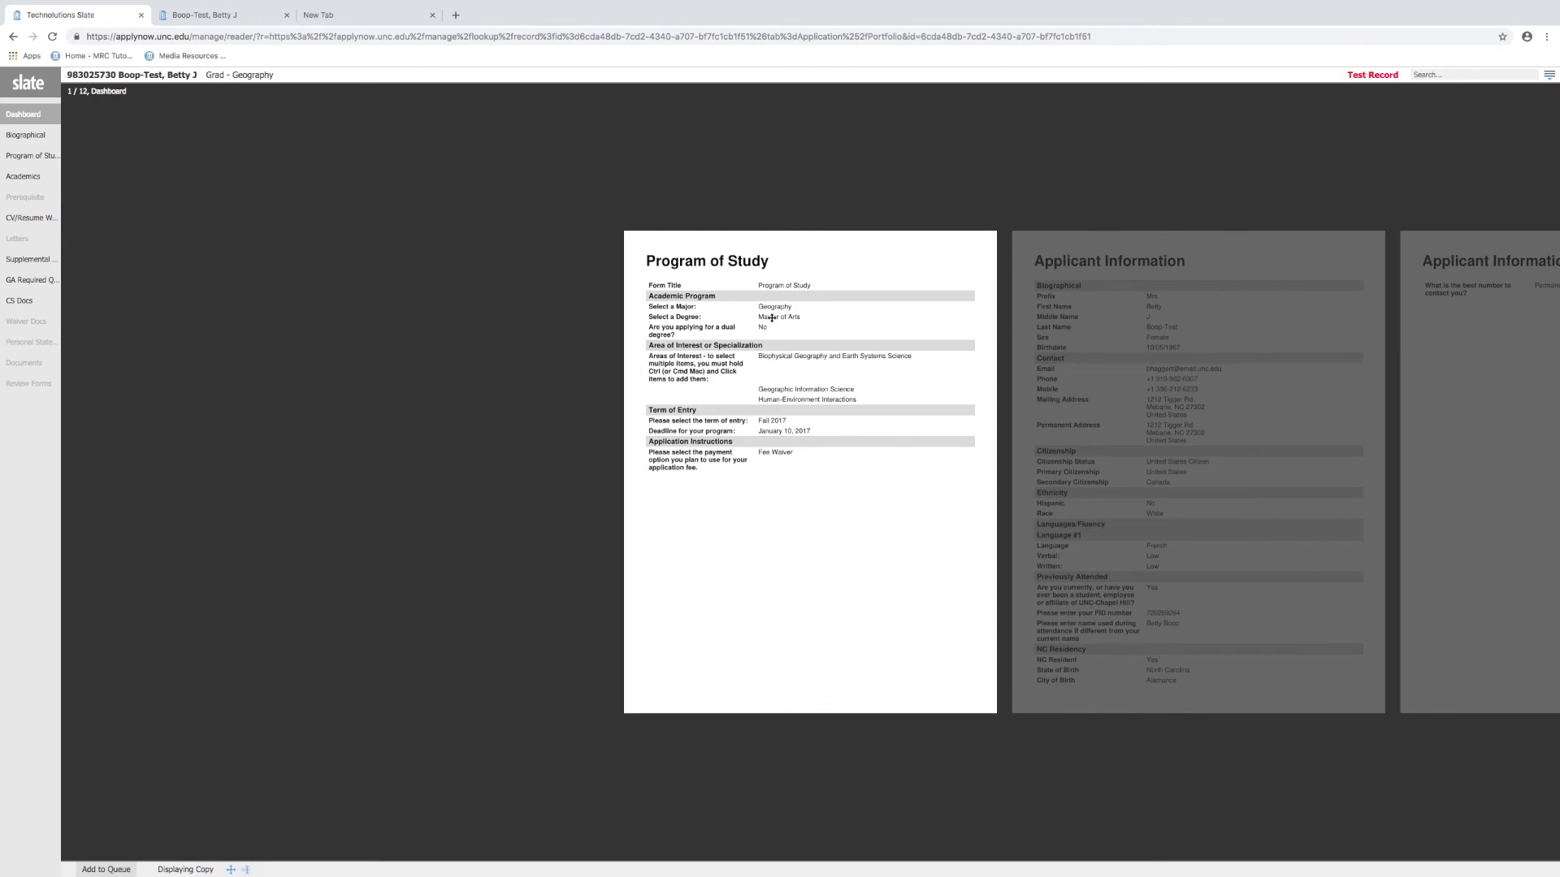
left_click_drag(833, 335, 540, 335)
left_click_drag(843, 369, 603, 379)
left_click_drag(848, 382, 699, 381)
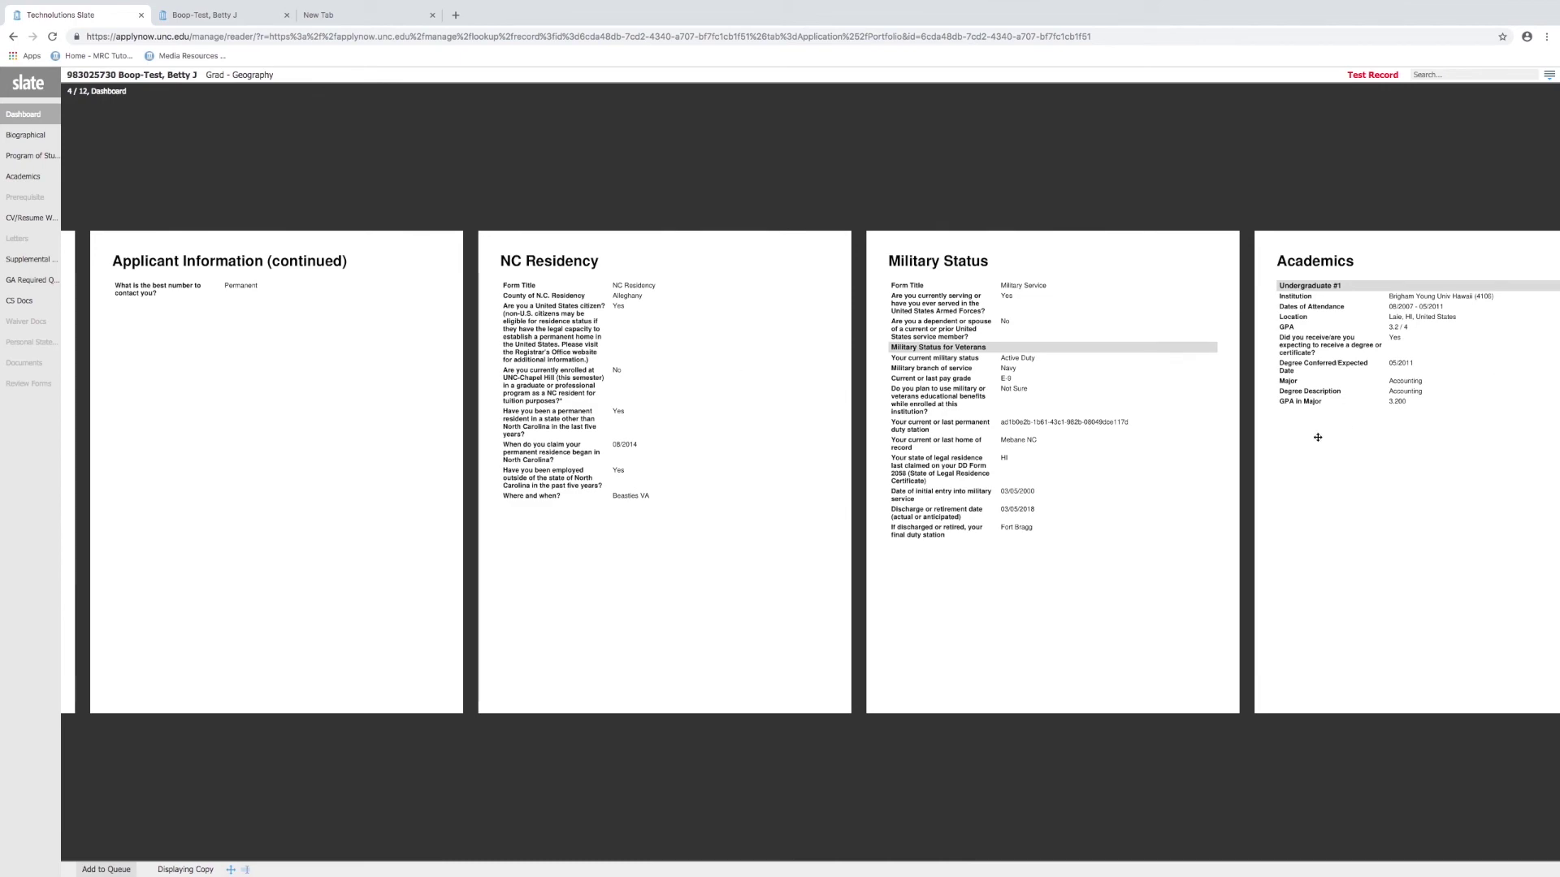
left_click_drag(1317, 437, 292, 477)
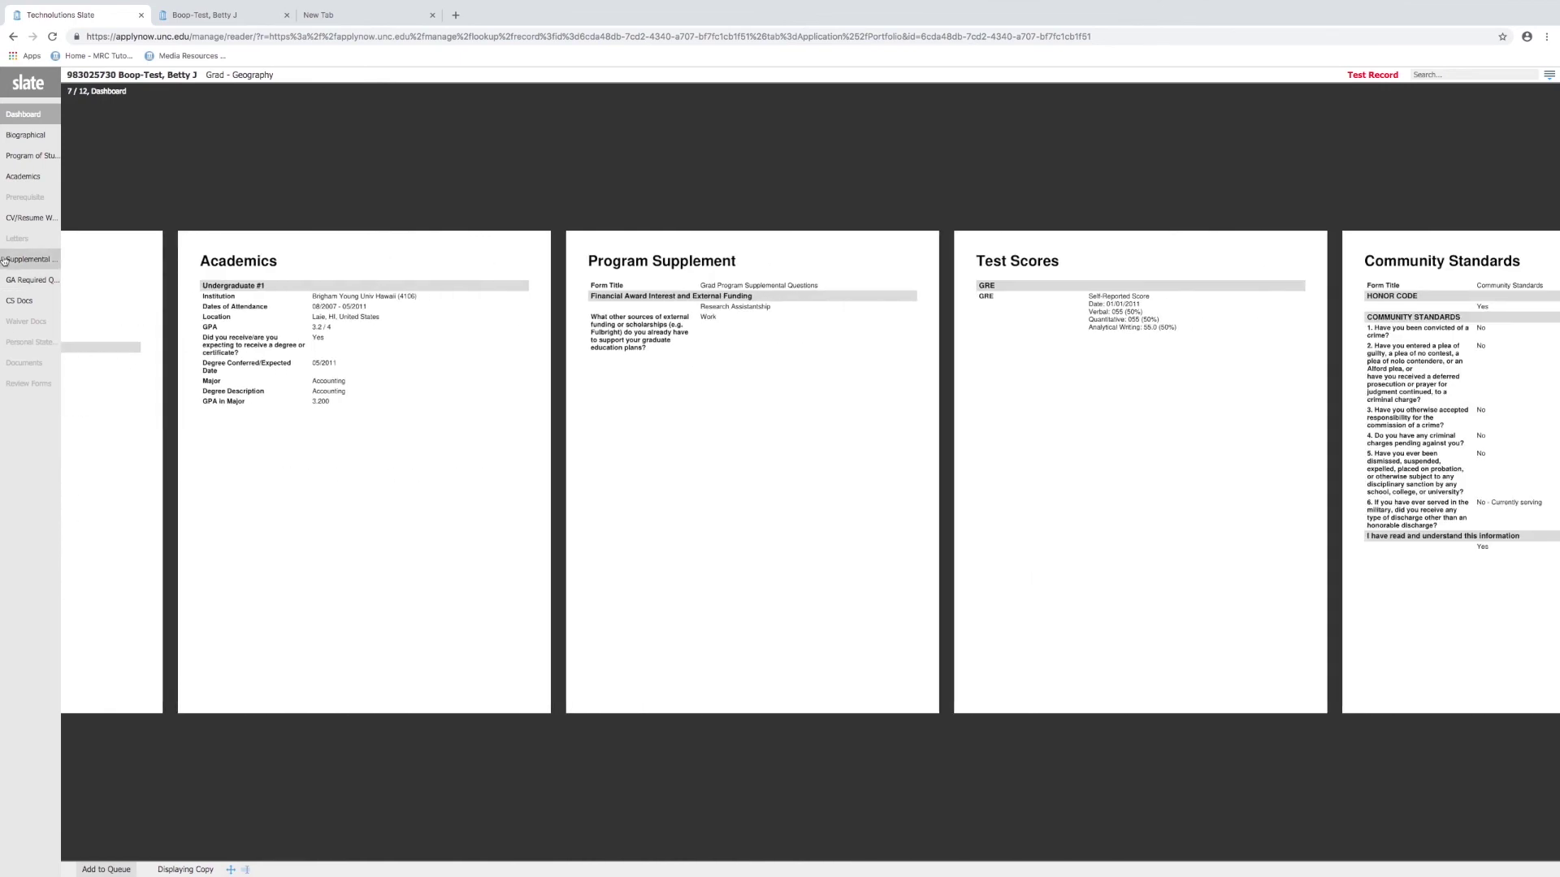
left_click_drag(717, 390, 86, 233)
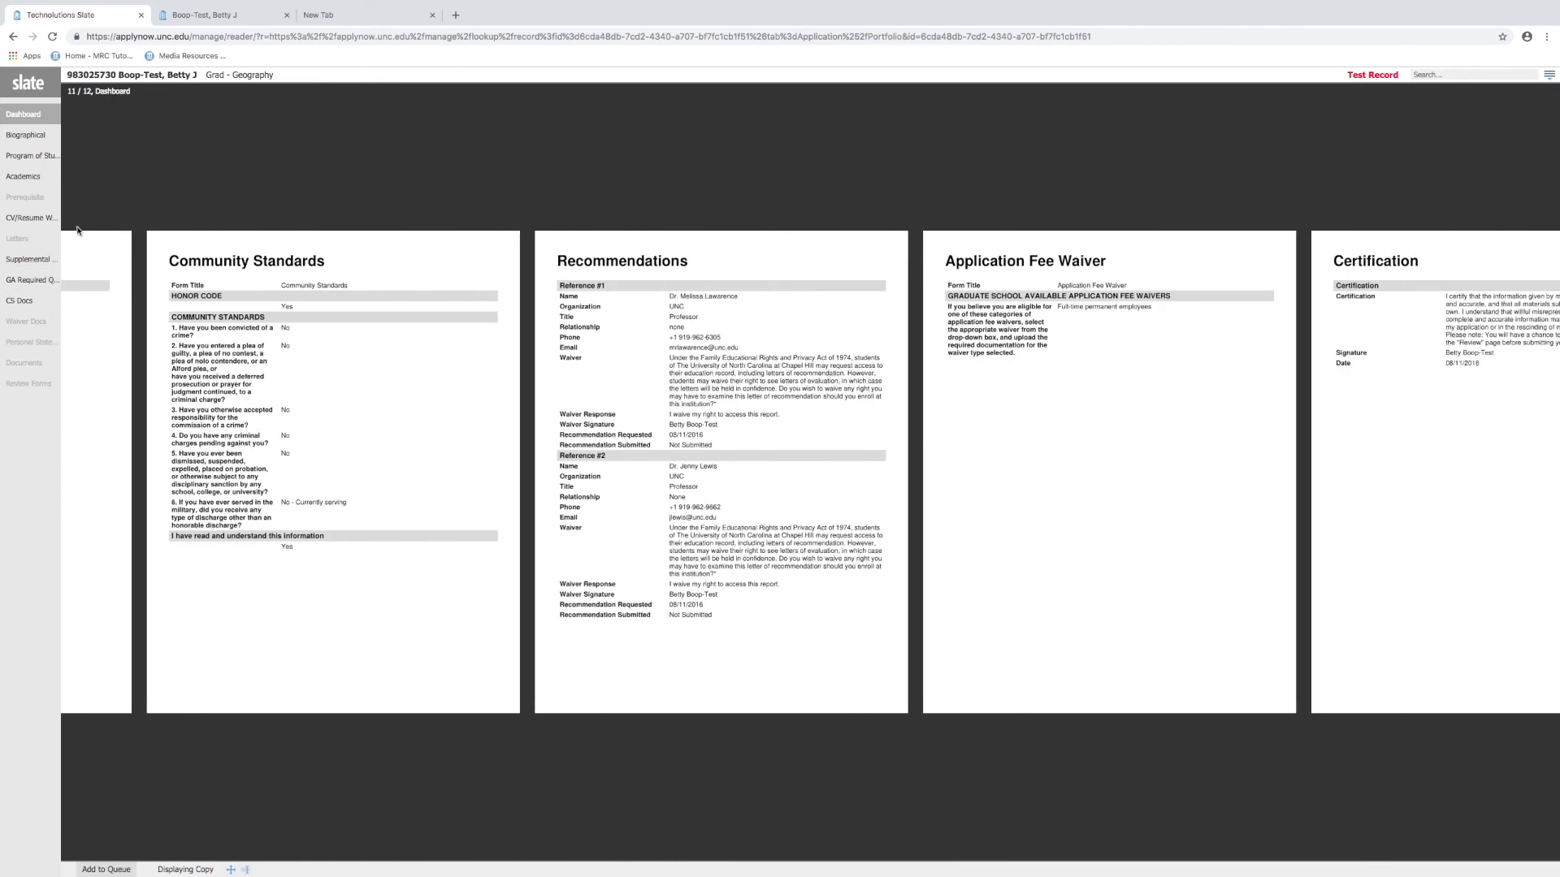
scroll(77, 231, "down", 3)
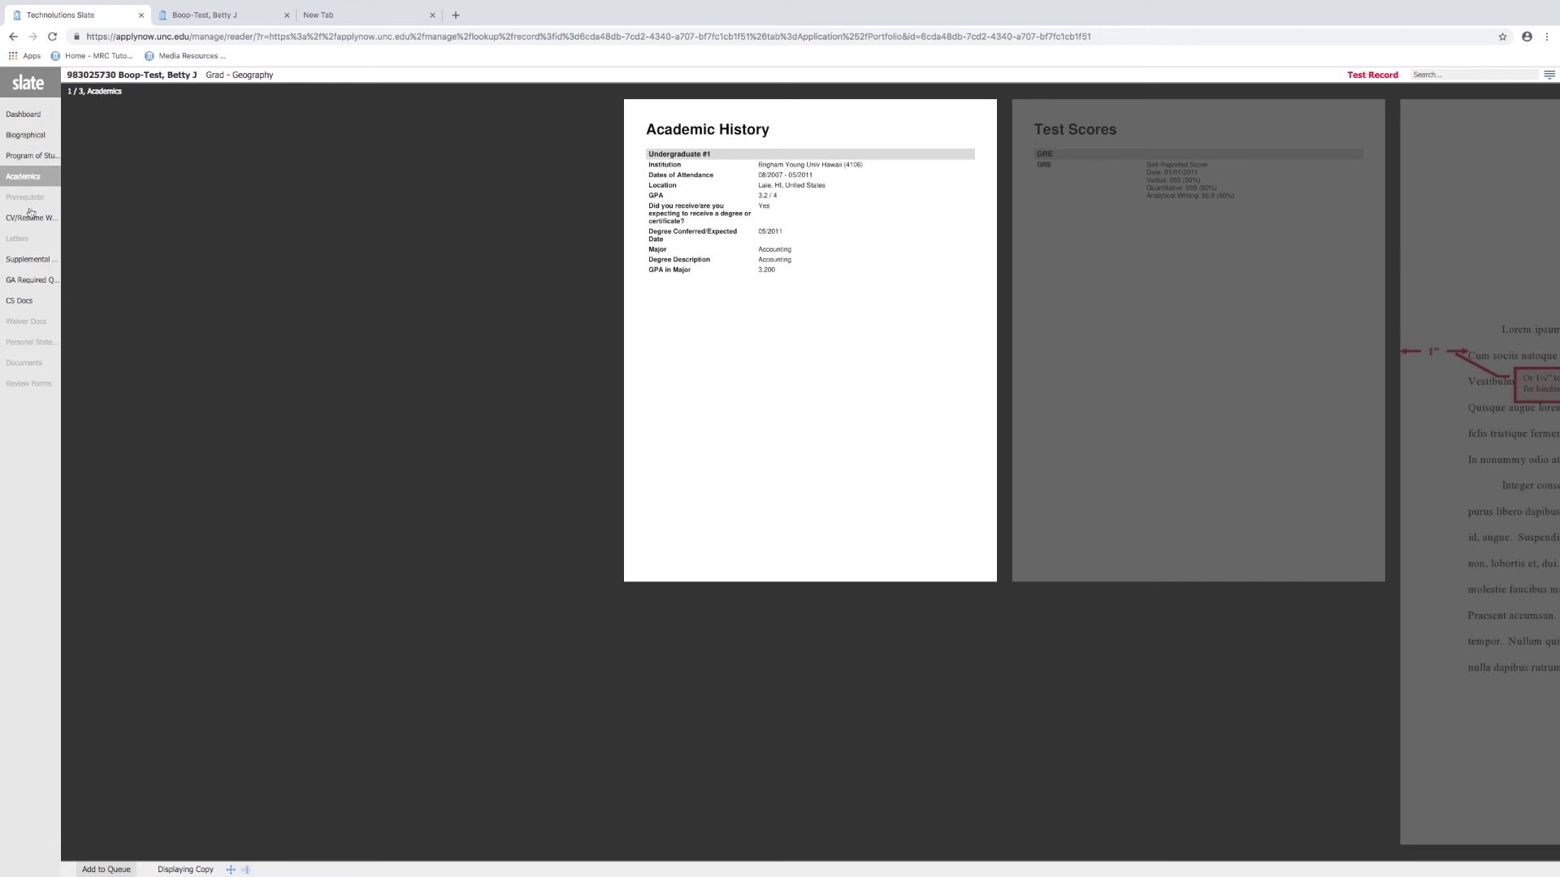
left_click(17, 78)
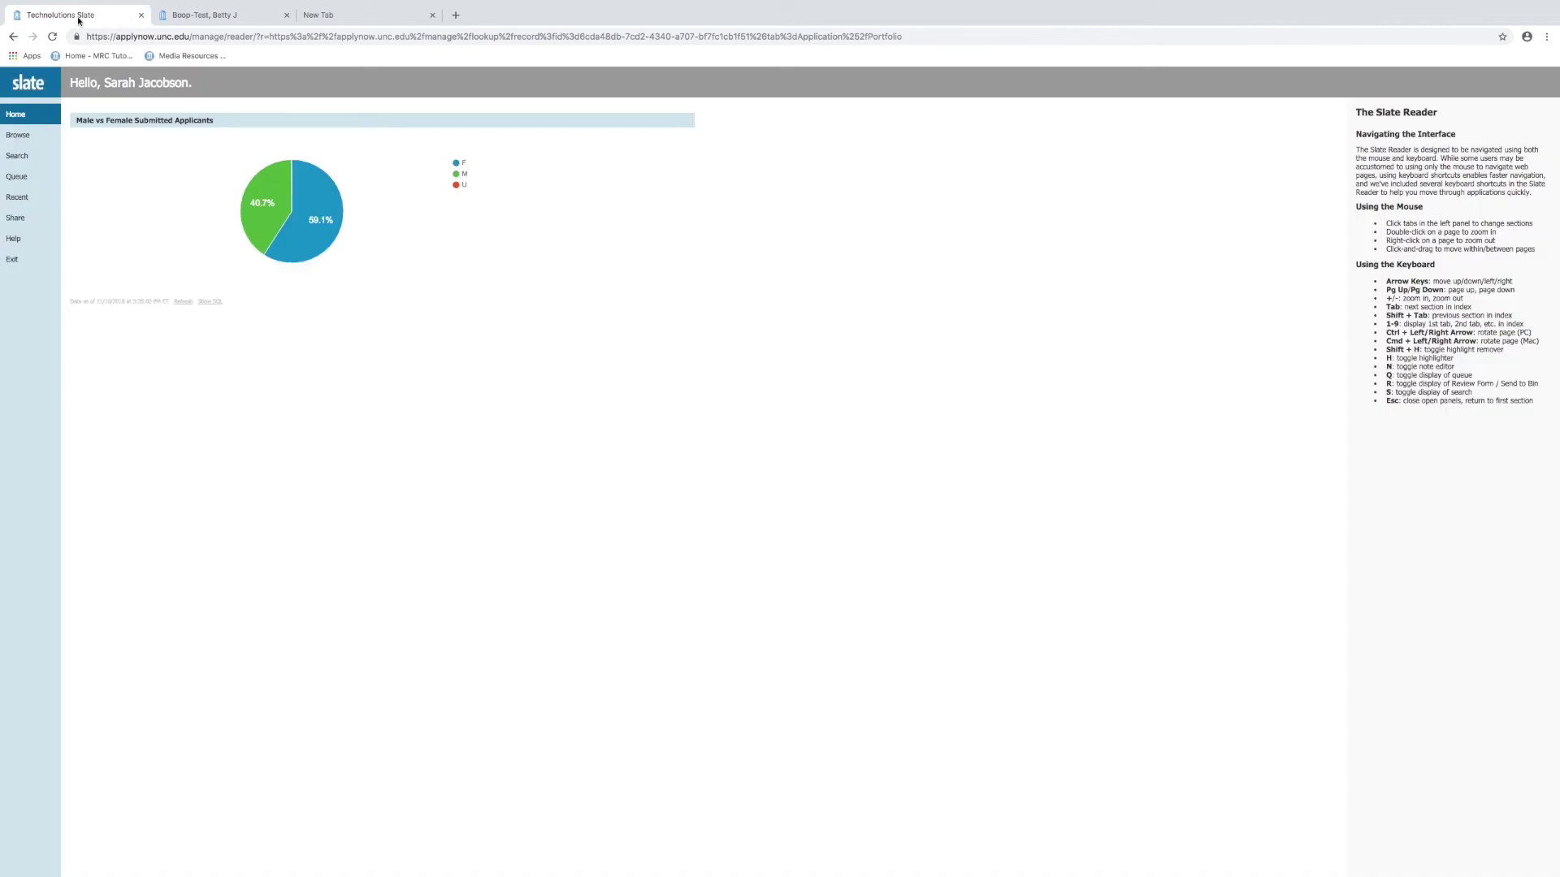
Switch back to the applicant's Grad - Geography application tab and choose Download PDF
left_click(218, 16)
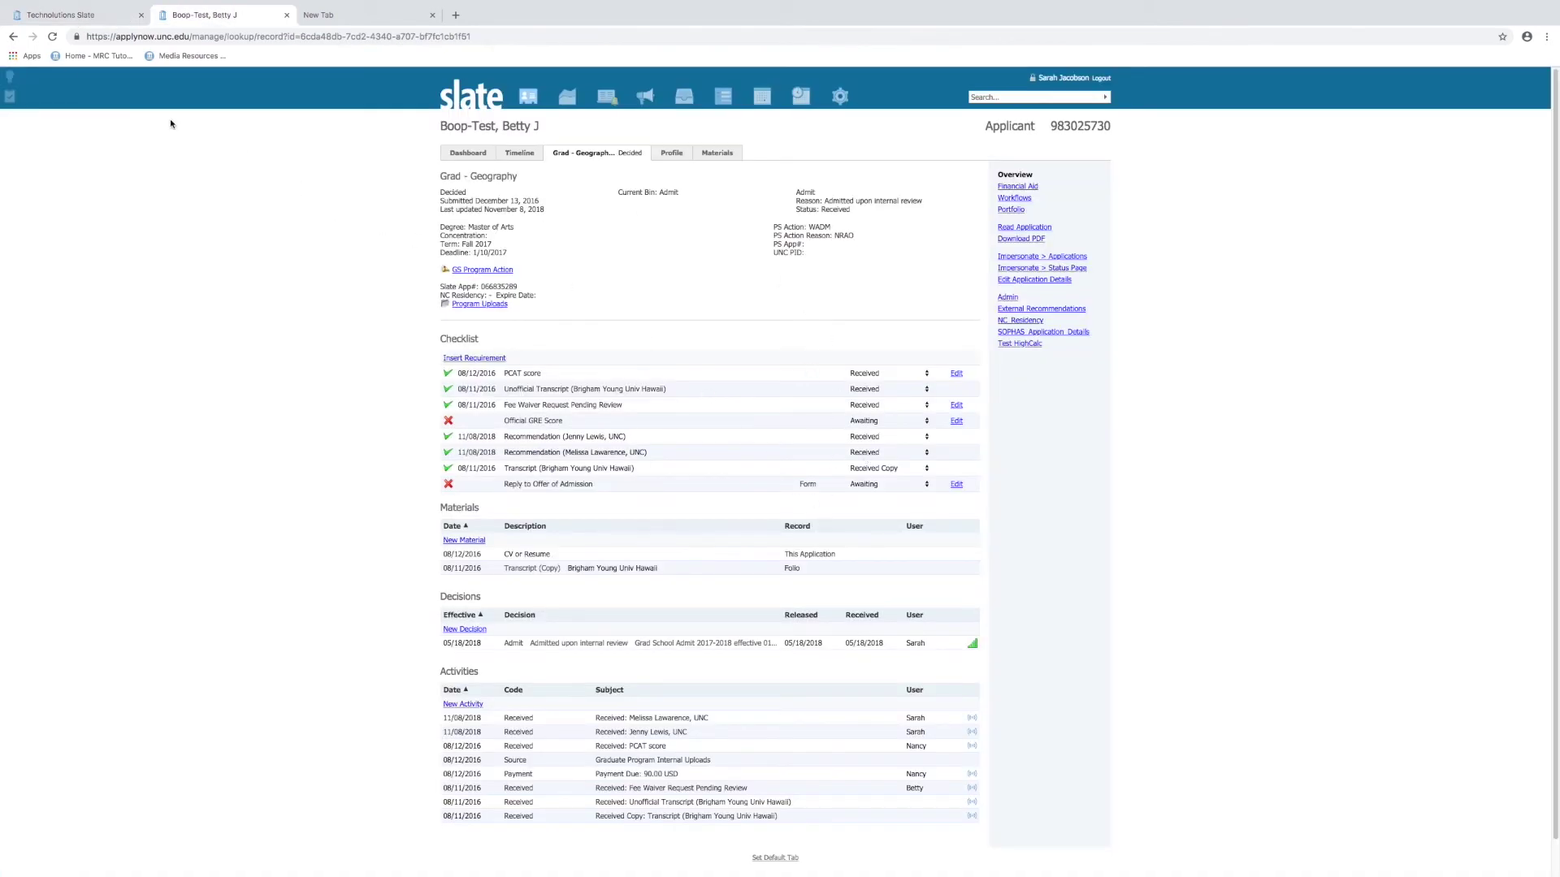
mouse_move(159, 4)
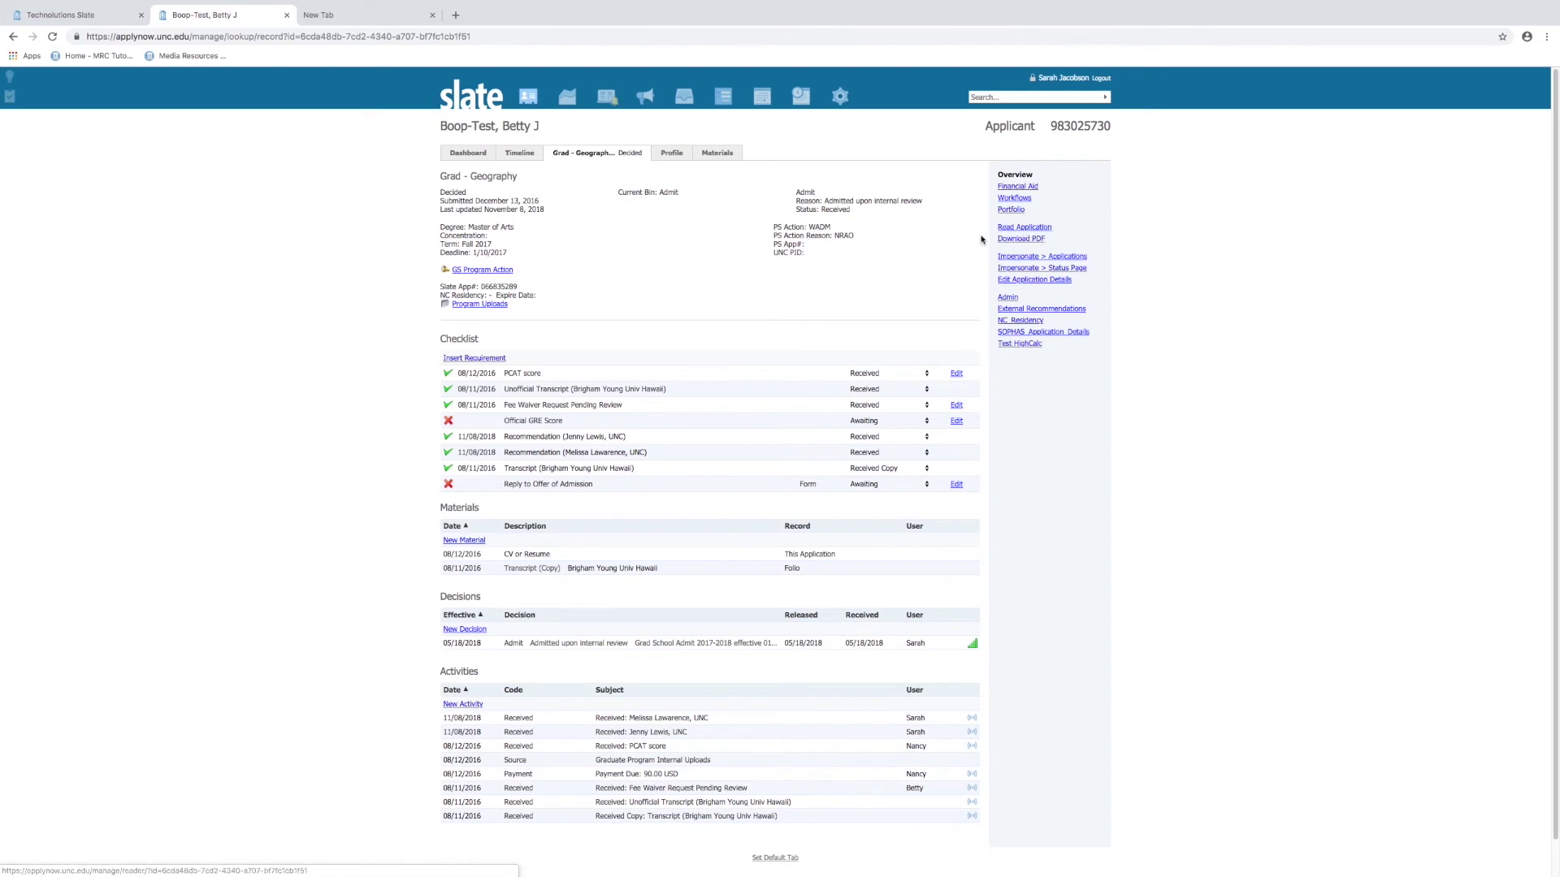
left_click(1030, 241)
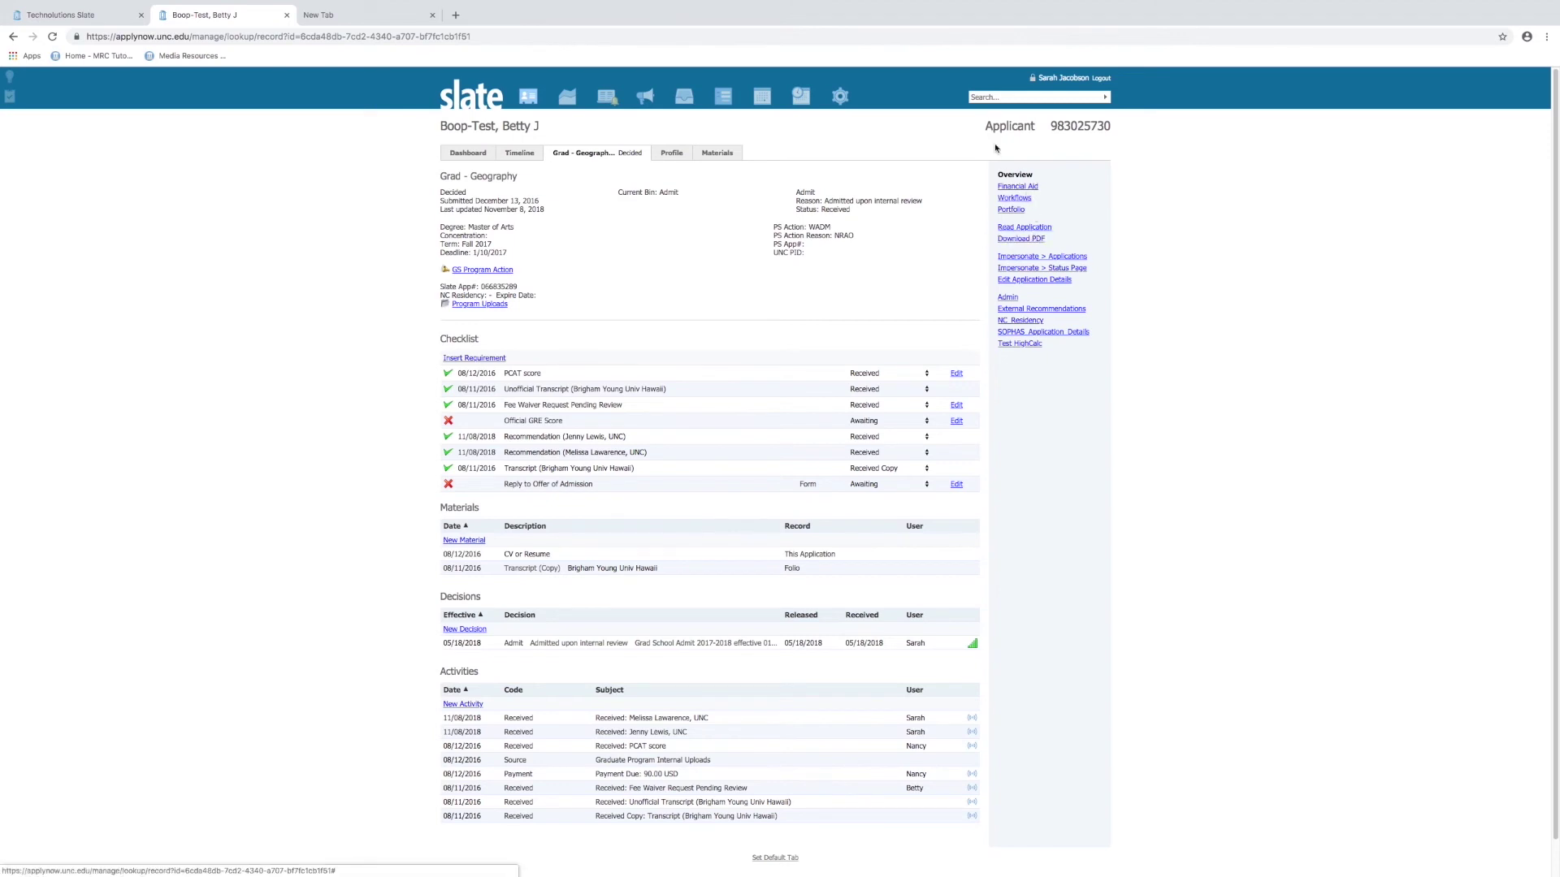
Open Download PDF, insert the Admin Applicant Complete and Admin Applicant parts, then clear them
left_click(1027, 241)
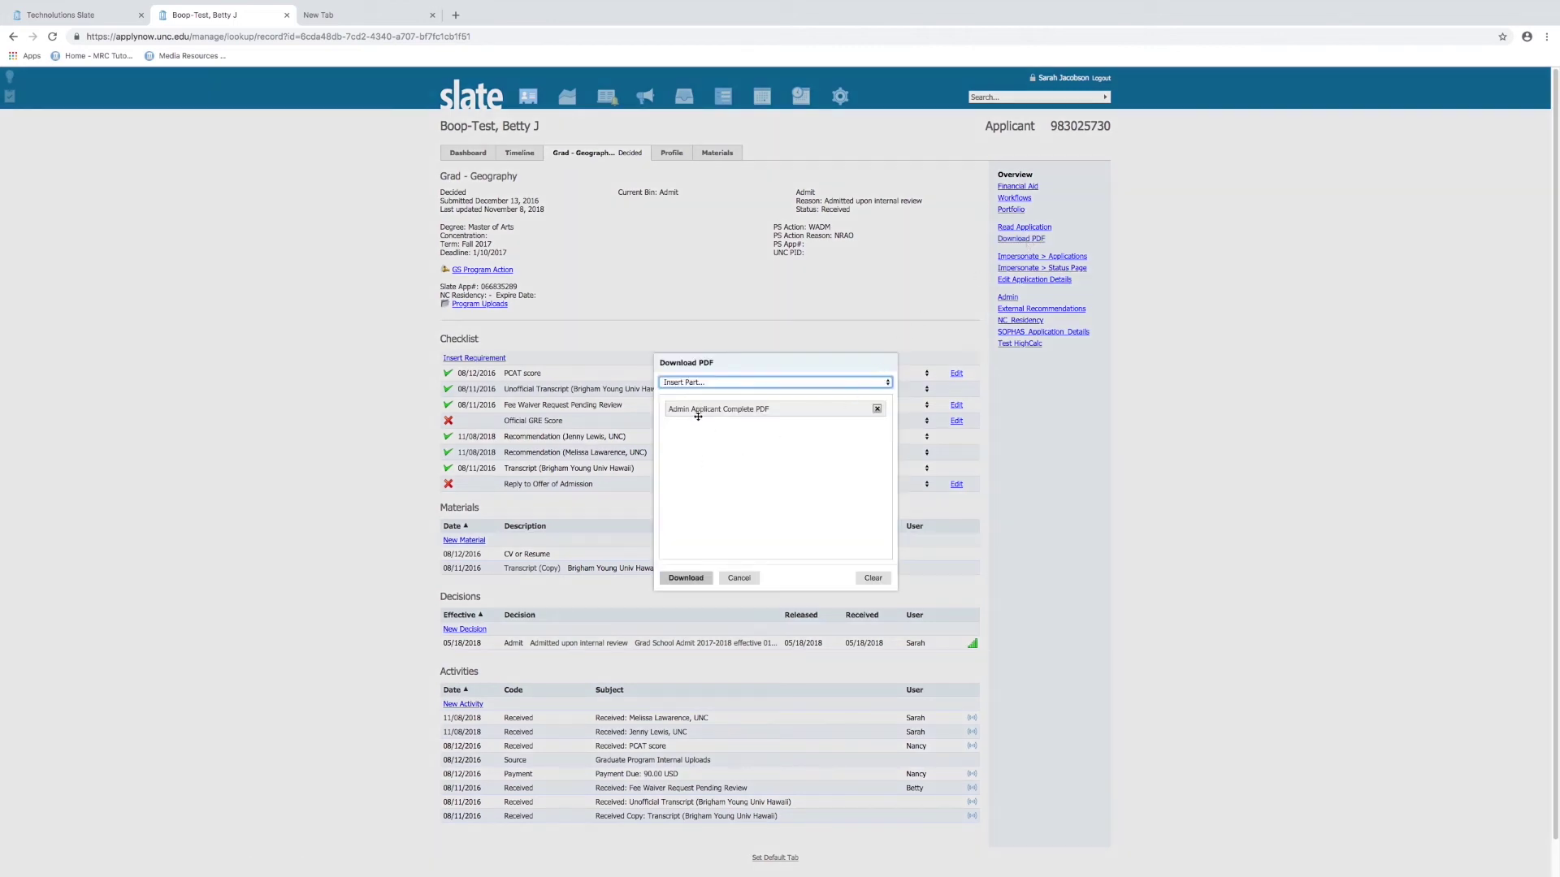
left_click(735, 385)
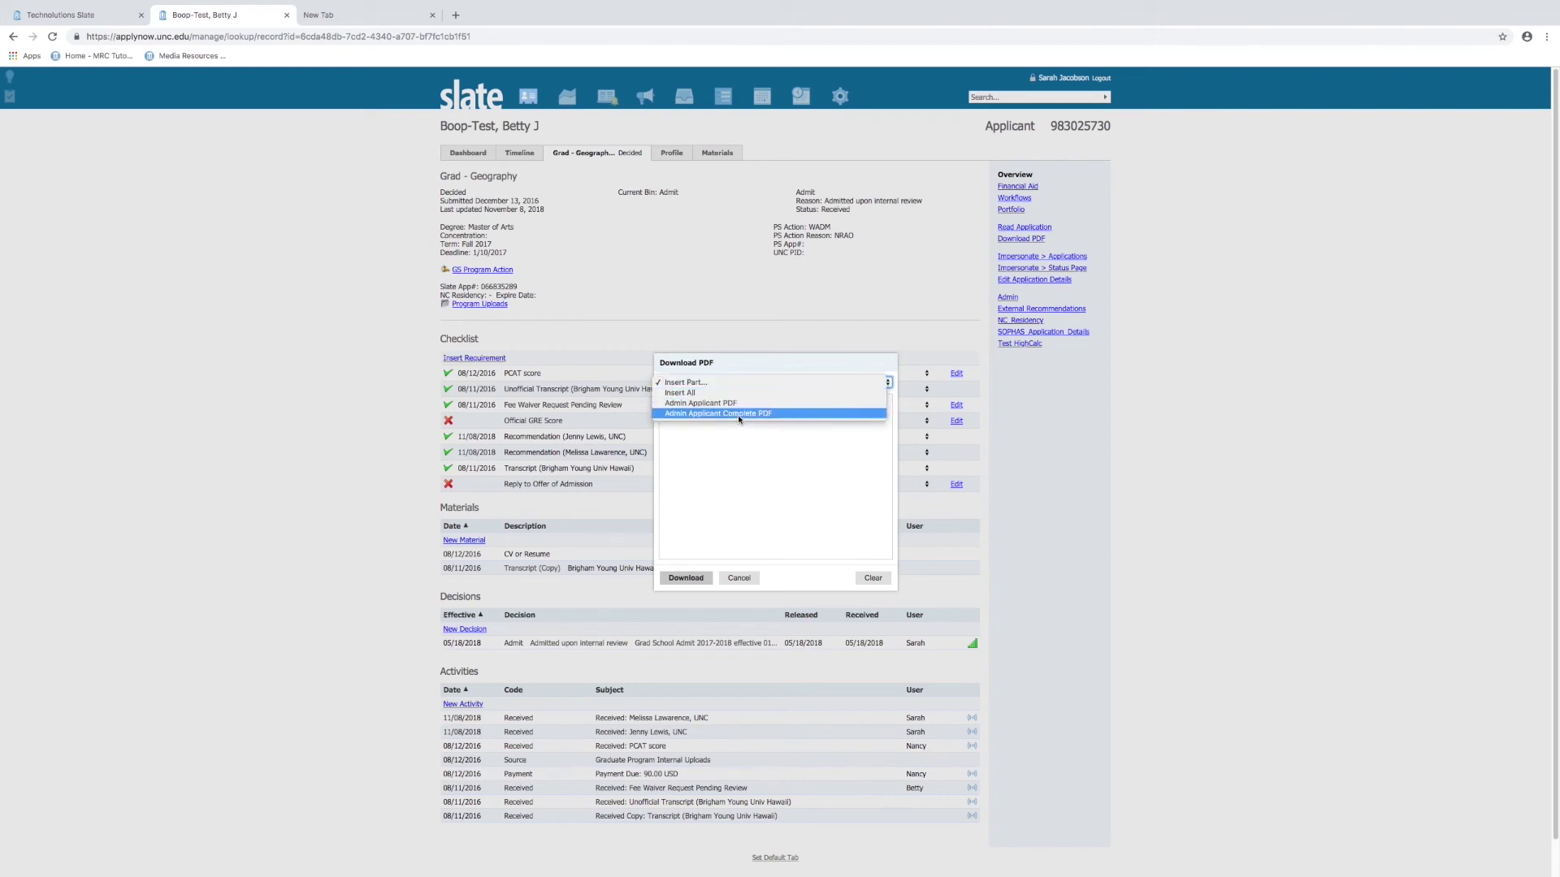
left_click(737, 414)
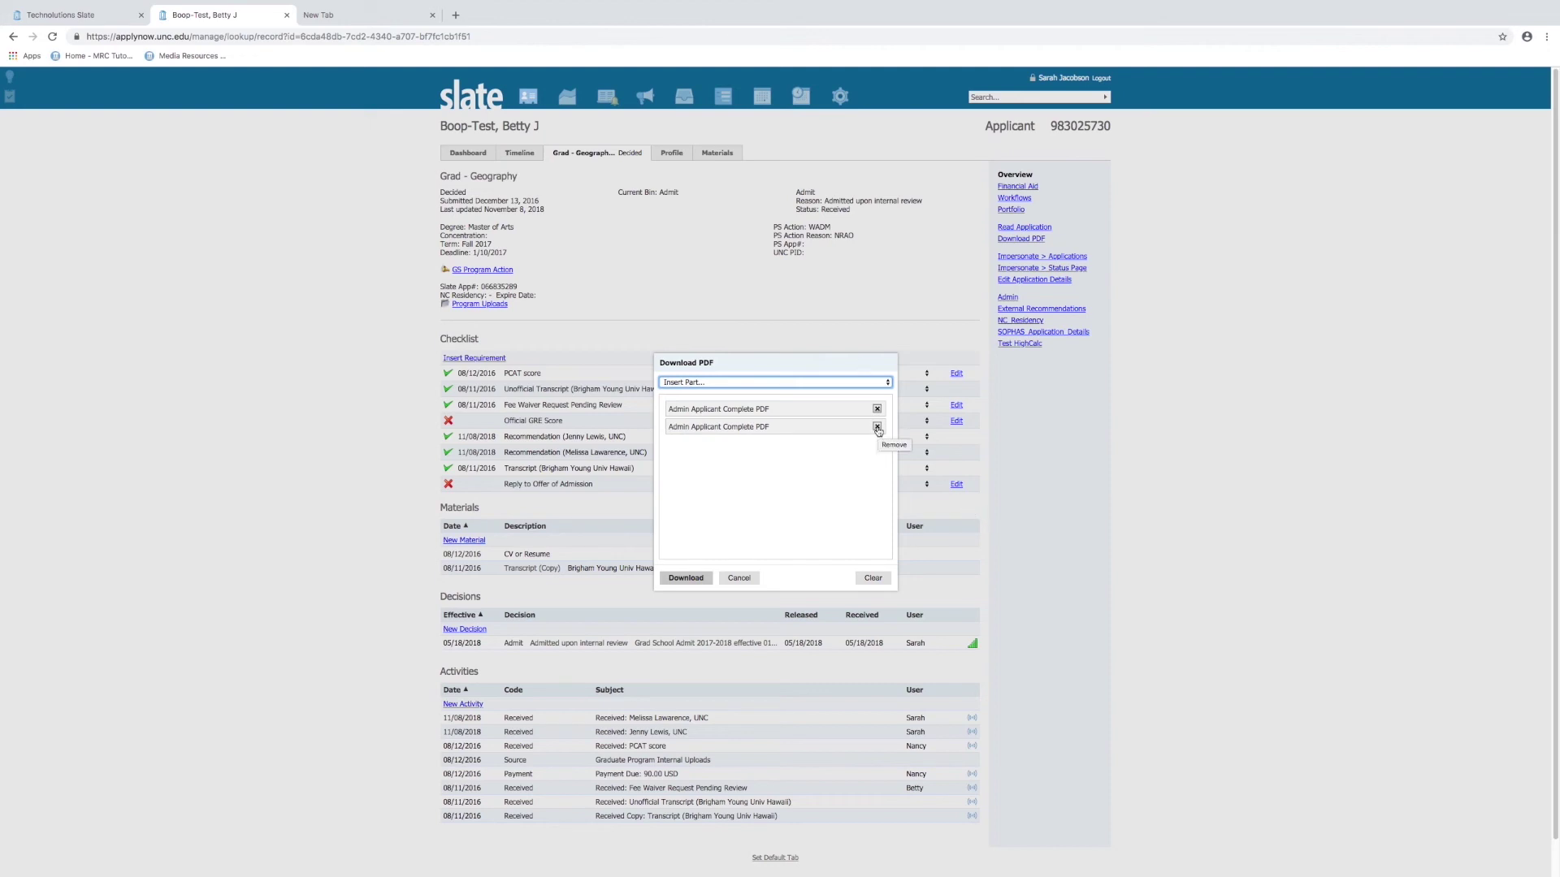
left_click(716, 383)
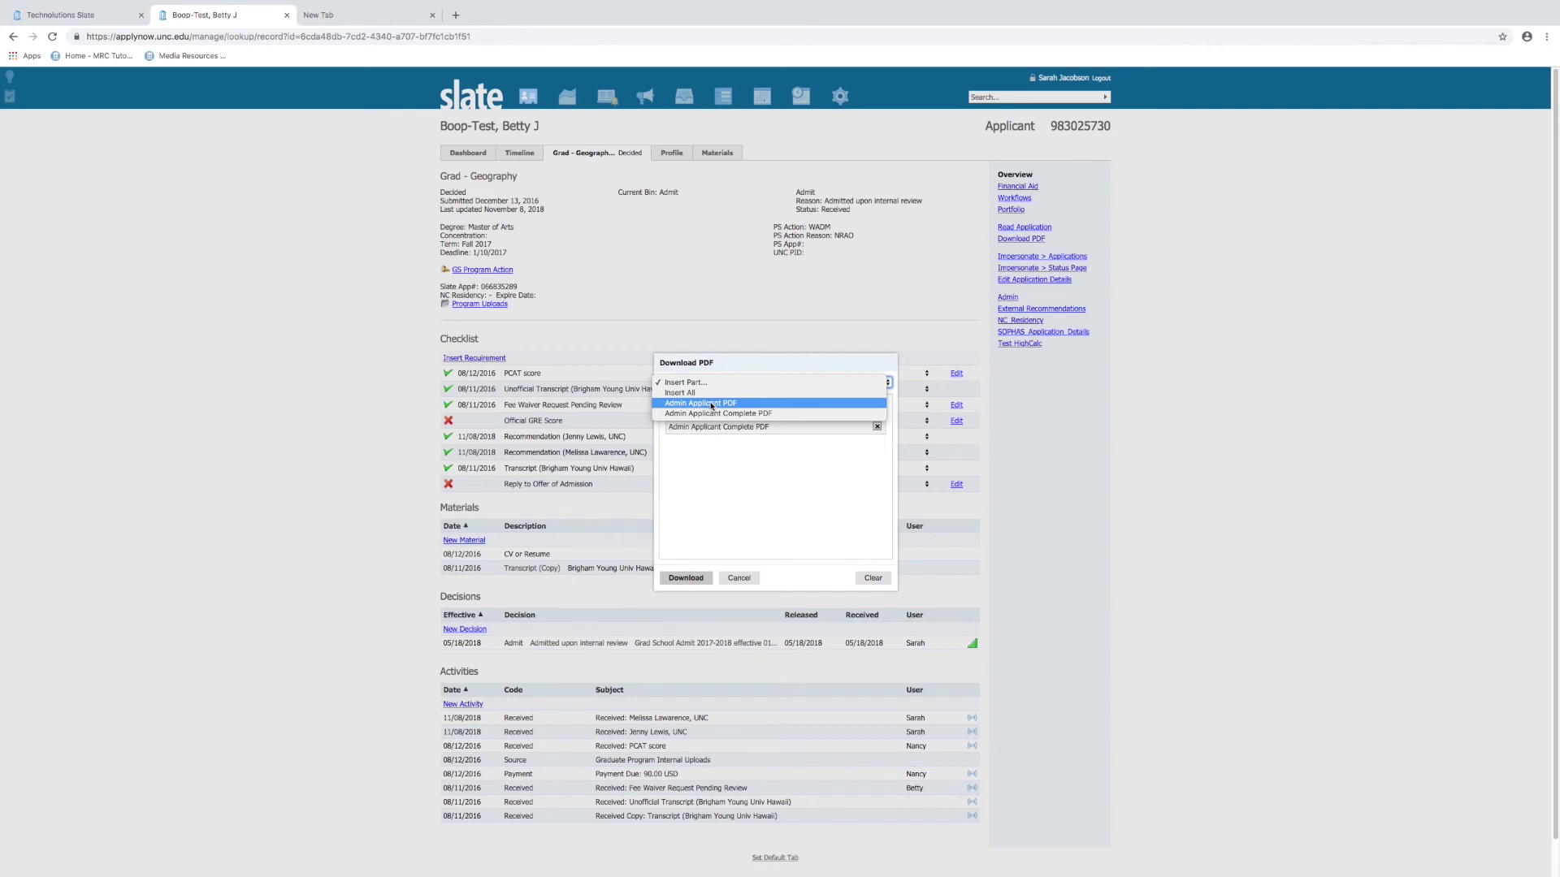
left_click(711, 403)
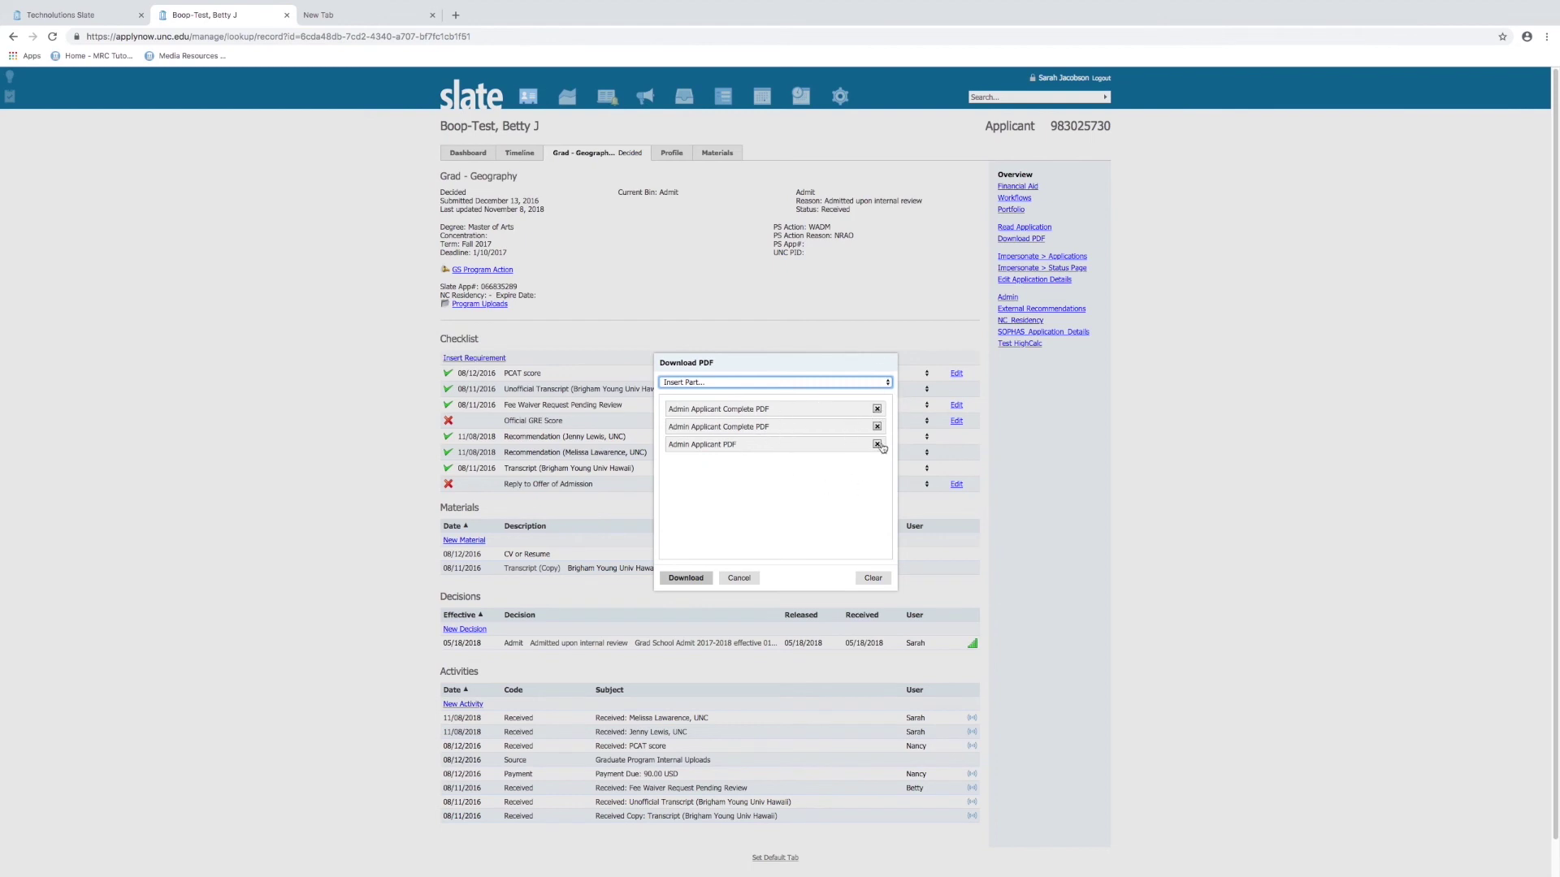
left_click(874, 578)
Try Admin Applicant Complete, then Admin Applicant alone, clearing each, and cancel without downloading
left_click(780, 383)
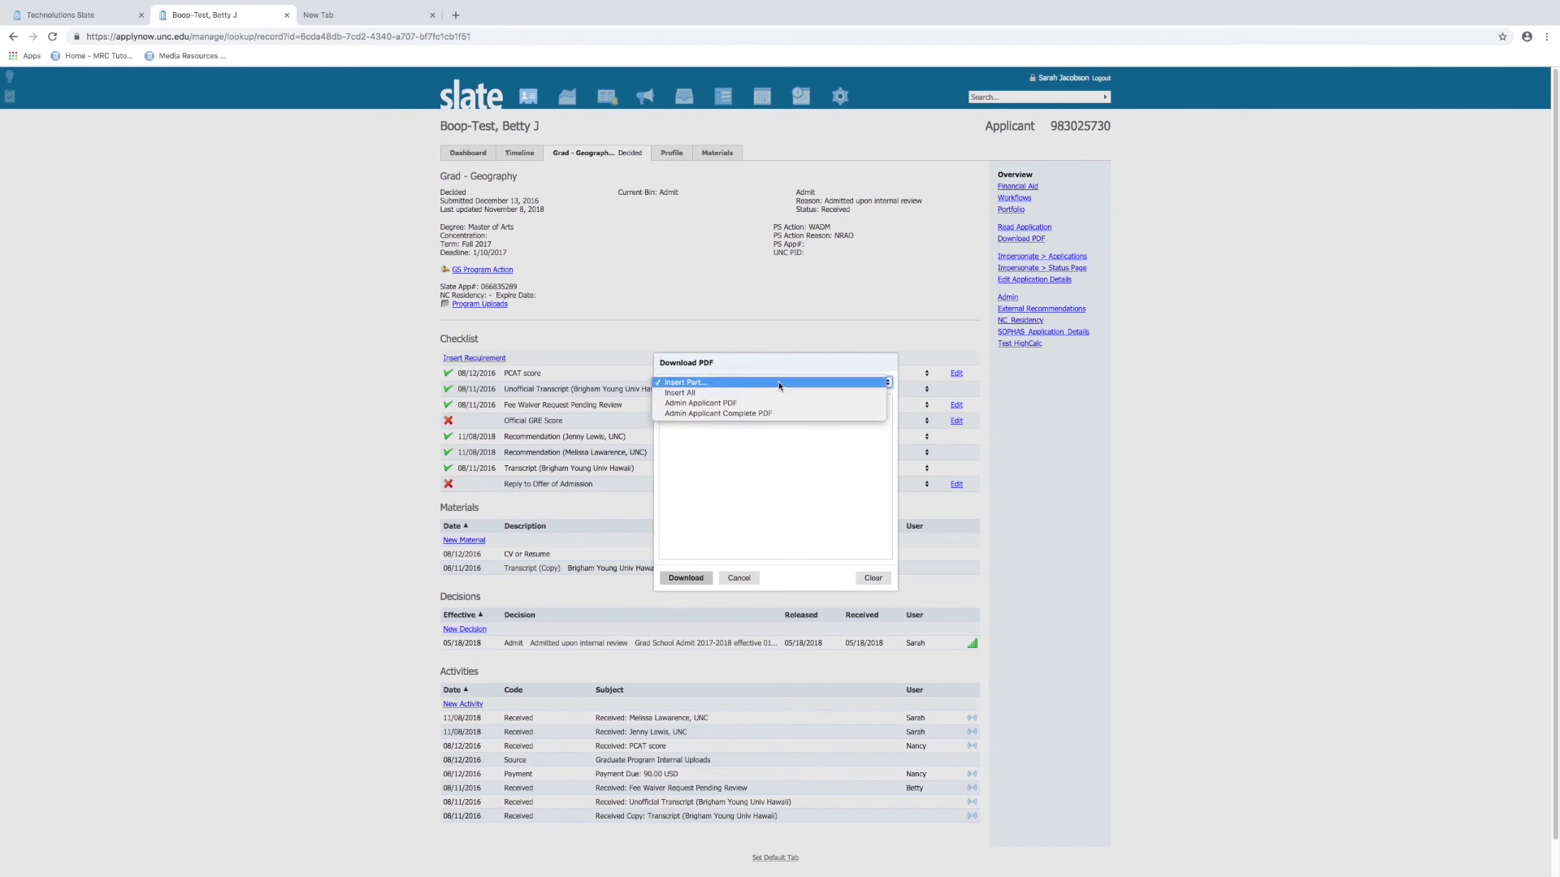
left_click(774, 414)
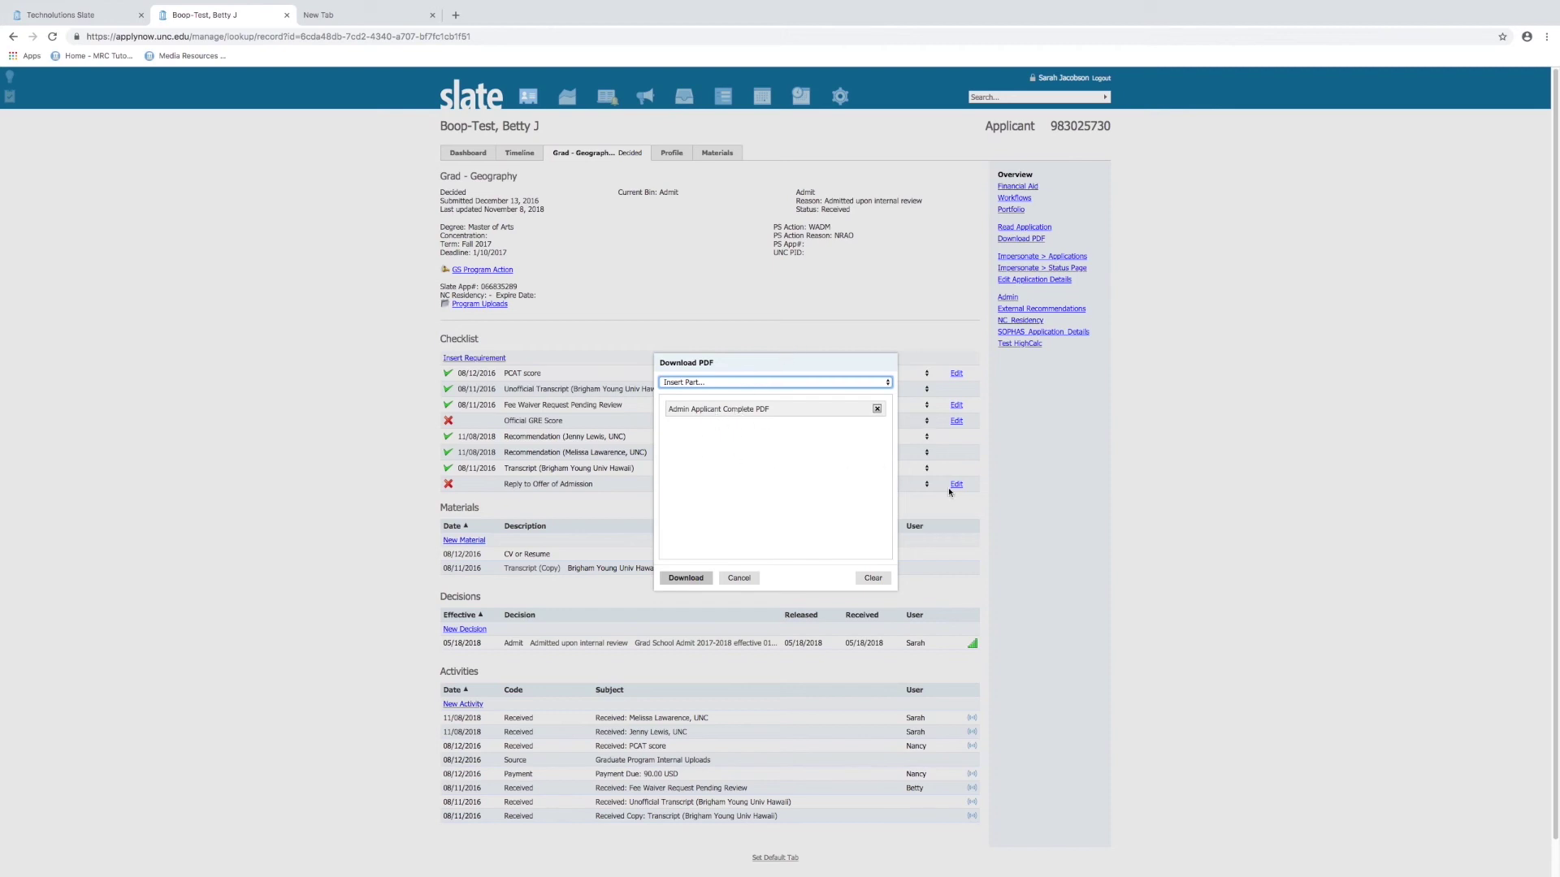
left_click(874, 578)
left_click(700, 382)
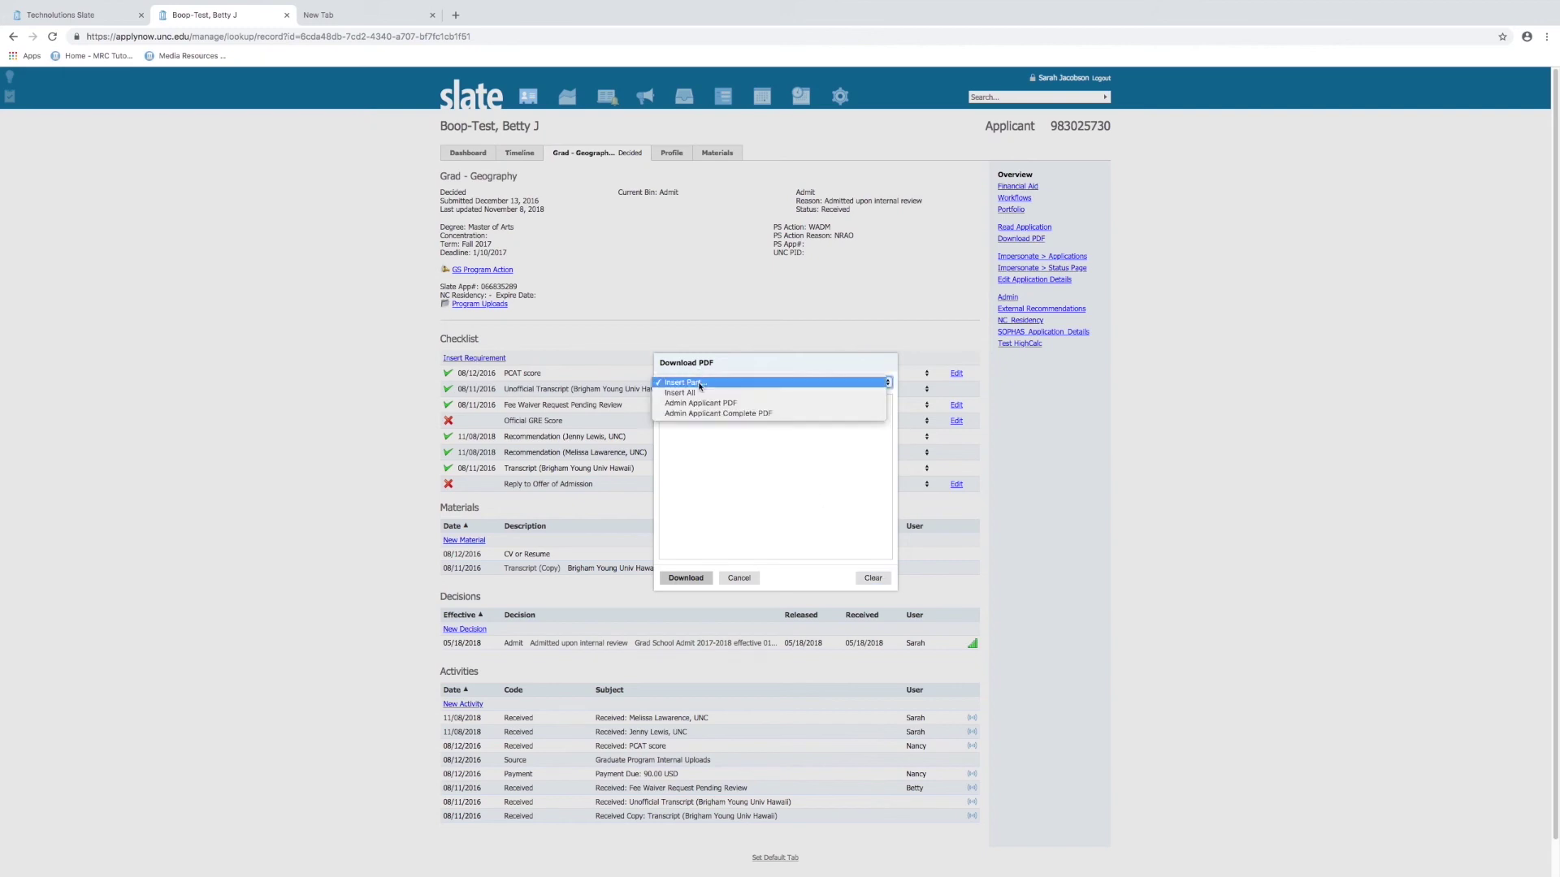
left_click(700, 404)
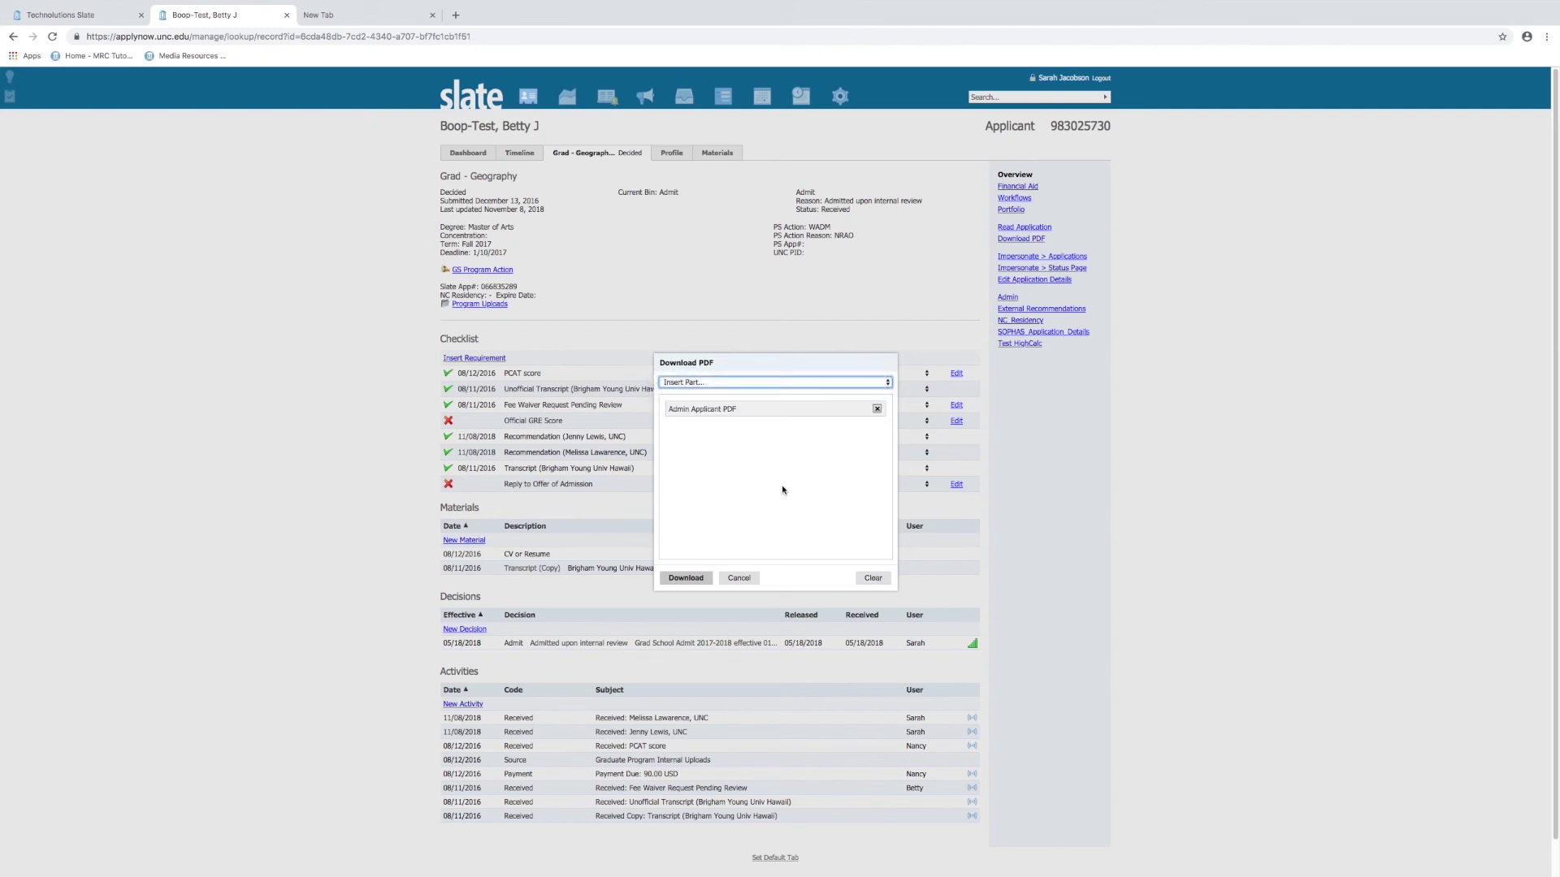
left_click(873, 577)
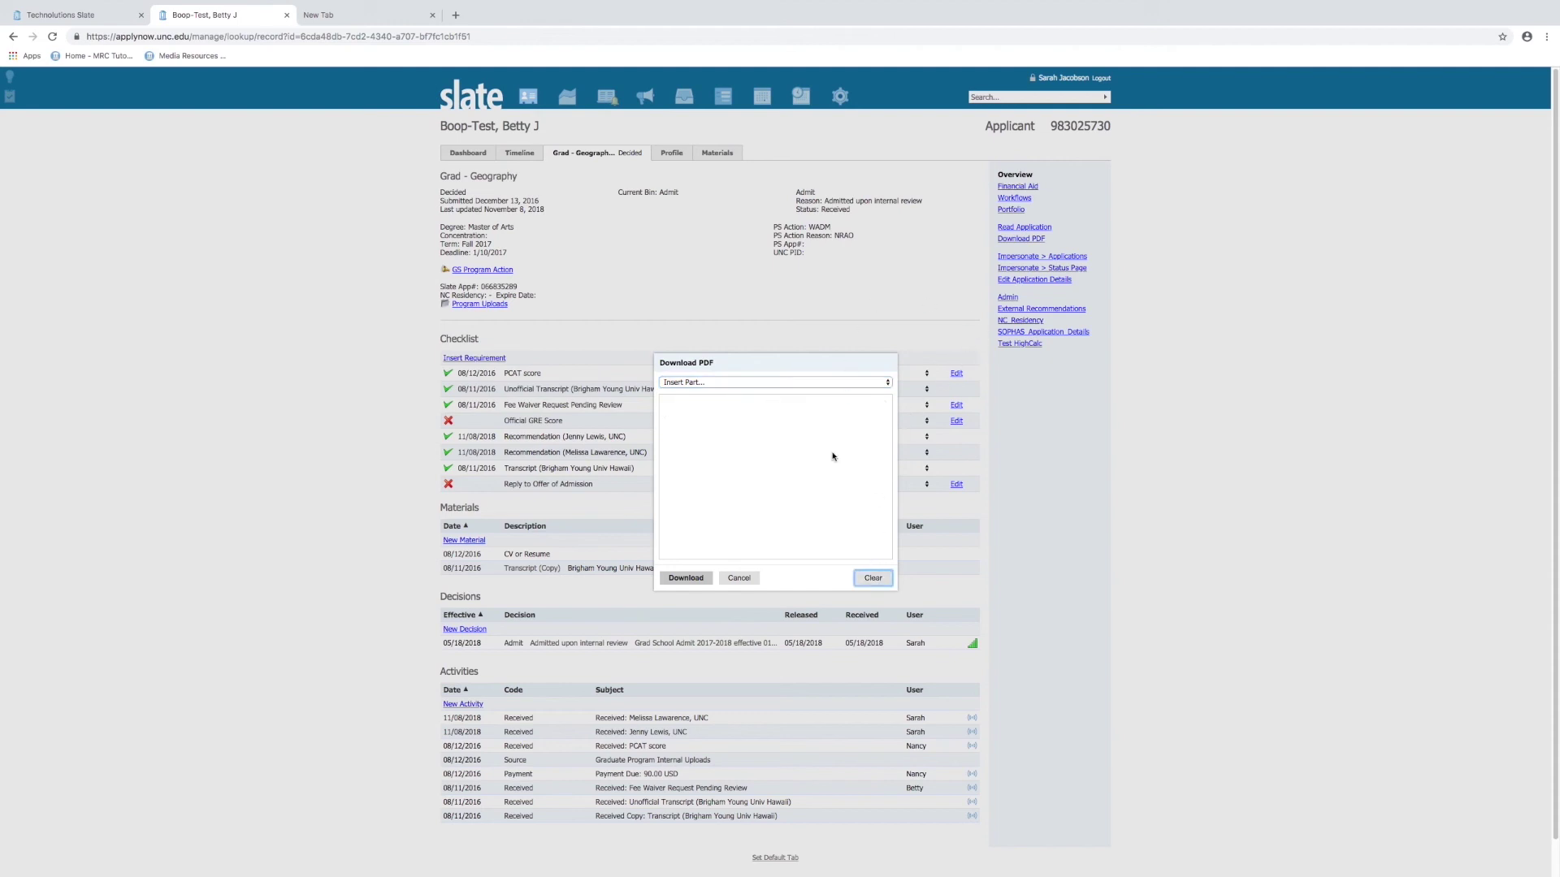
left_click(741, 578)
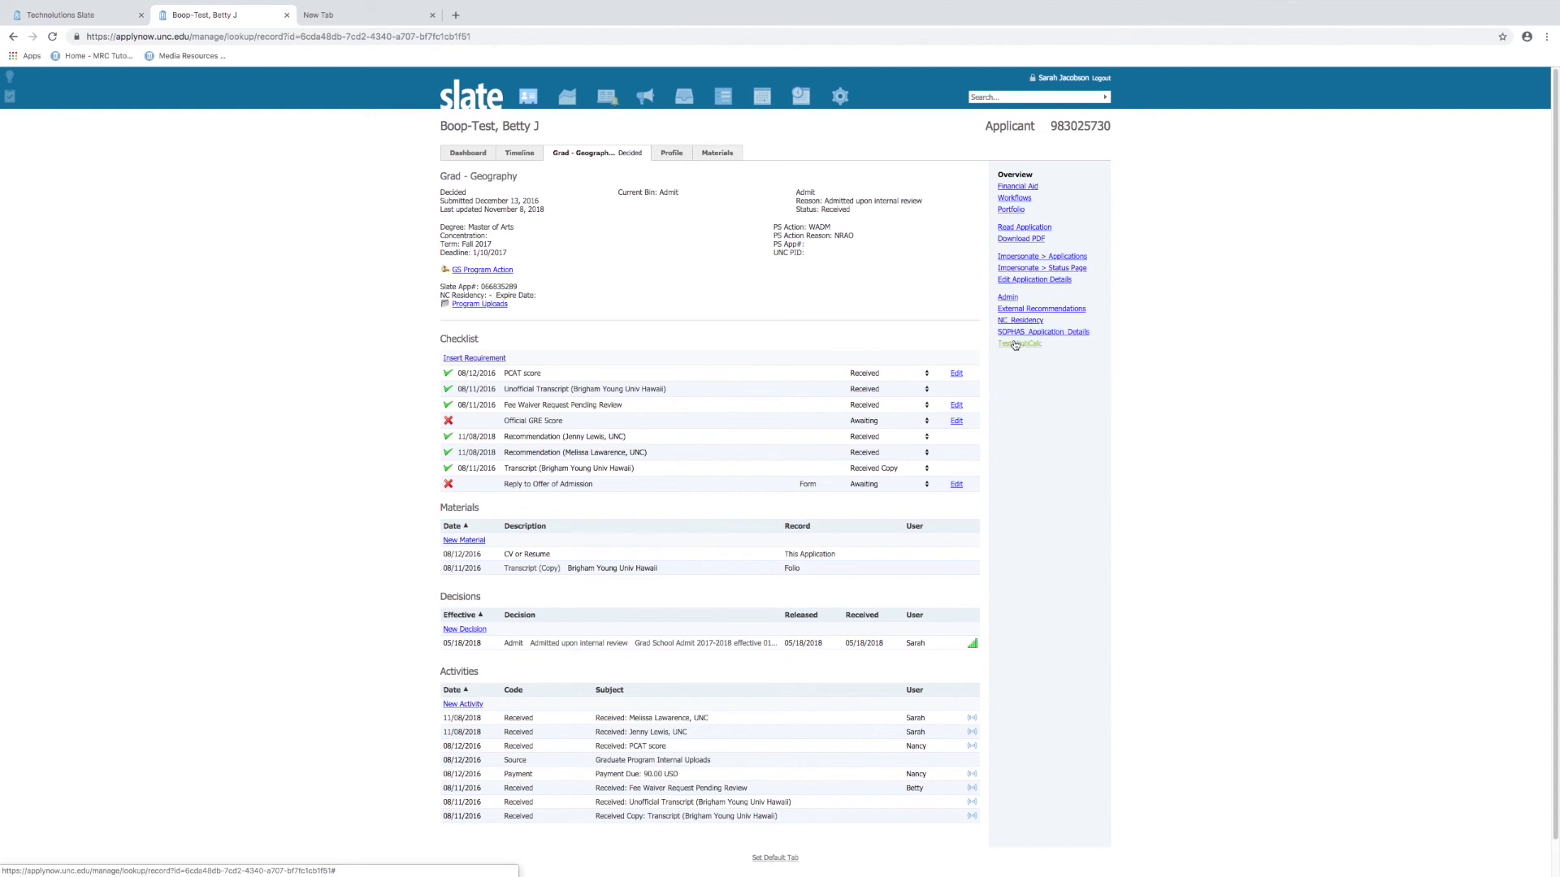
Open the Test HighCalc subpage with its empty GRE, GMAT, TOEFL and IELTS score fields
left_click(1017, 344)
scroll(776, 430, "down", 10)
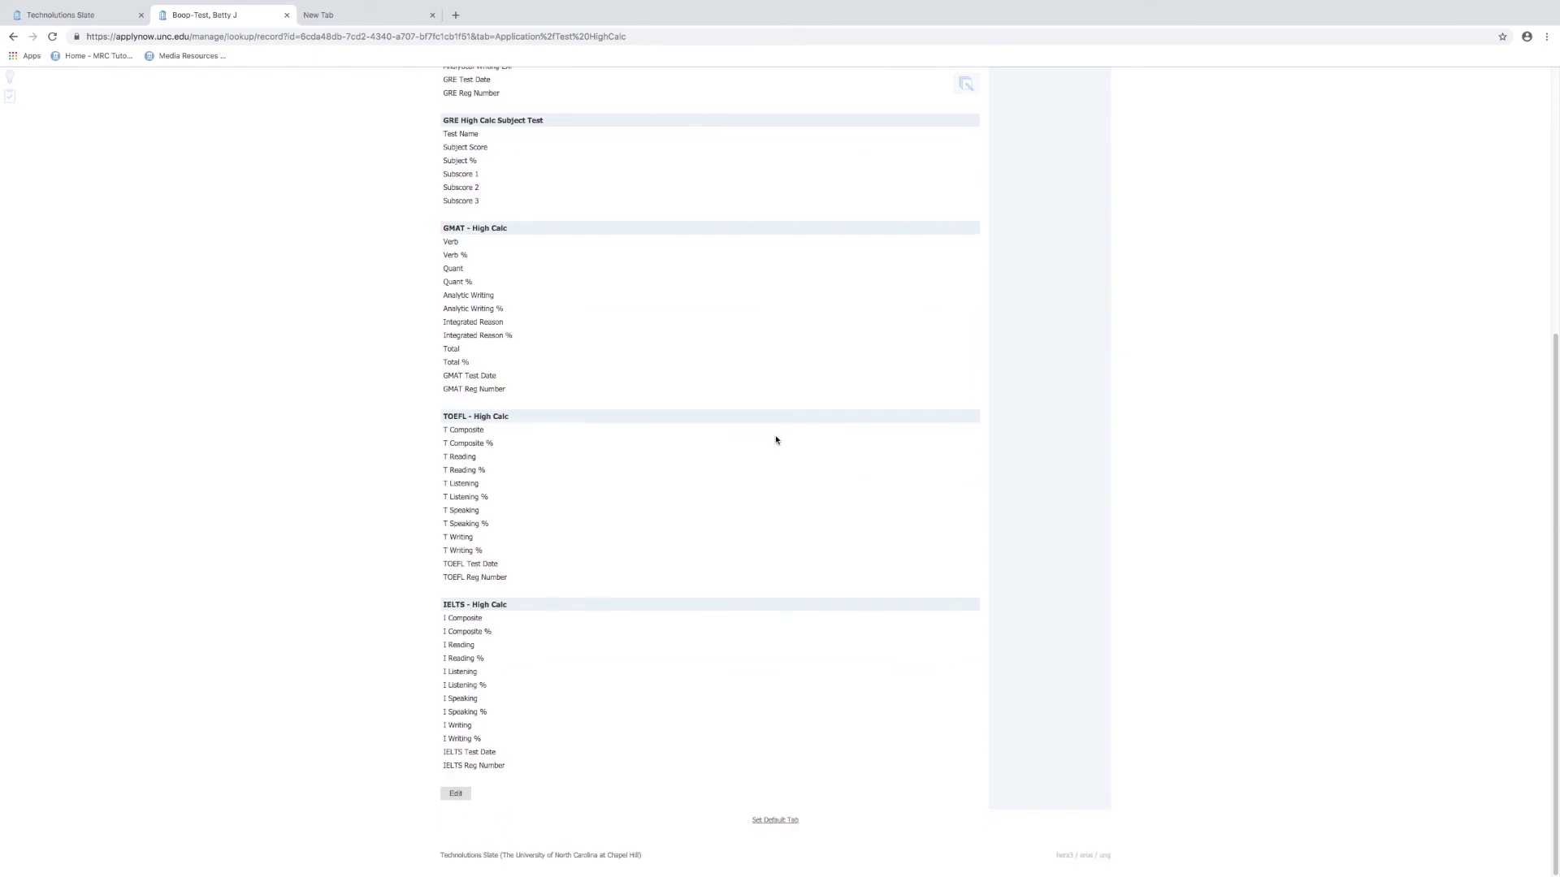
scroll(776, 440, "up", 5)
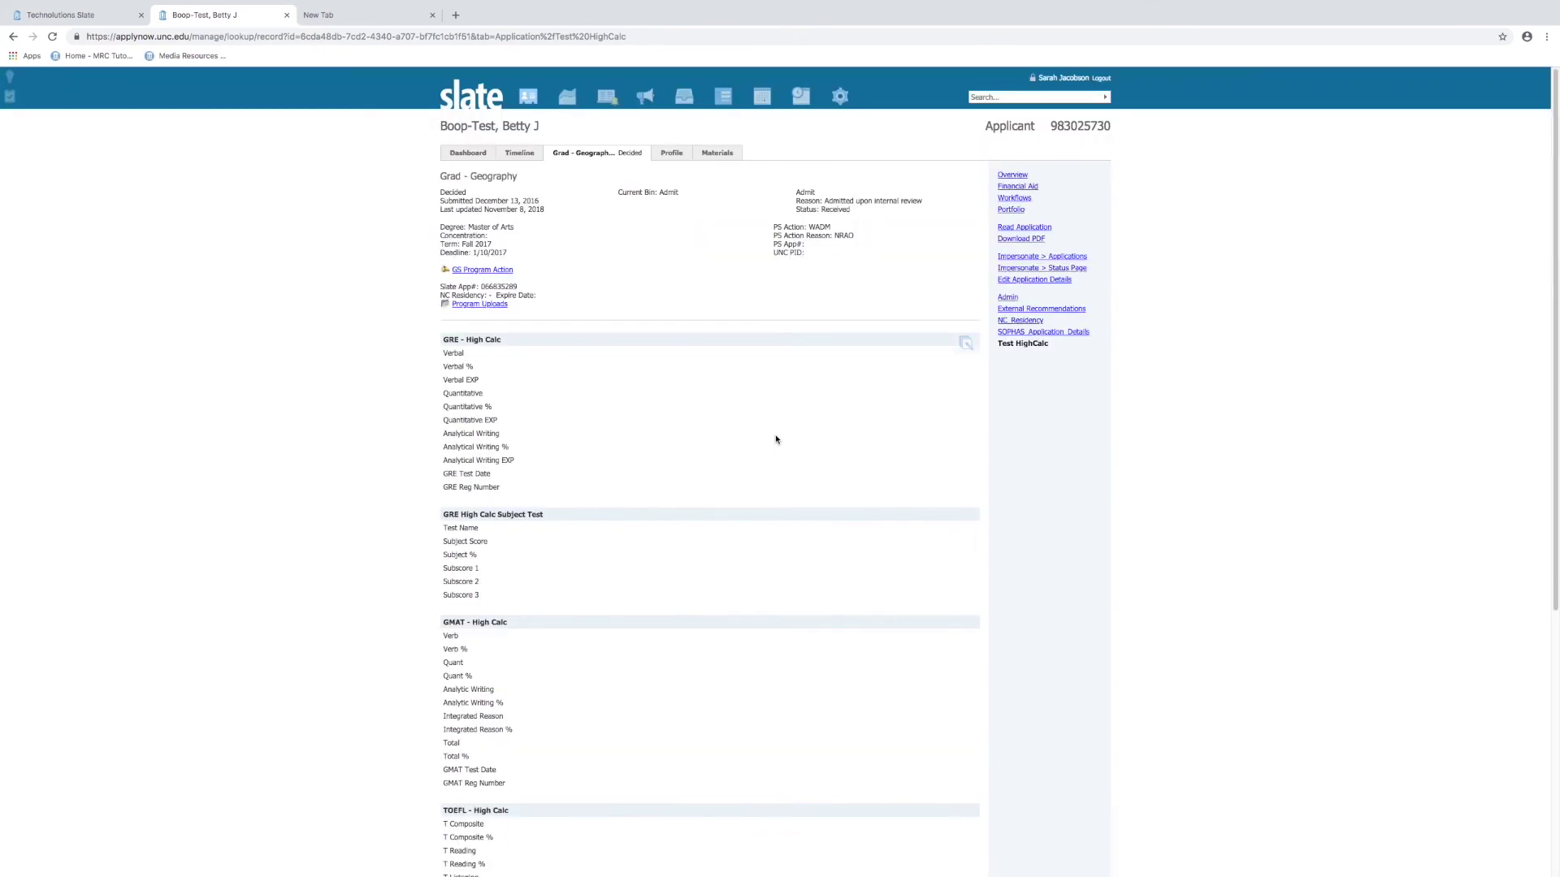
Open the applicant's Profile and view its Biographical, Contact / Address and Relationships pages
left_click(667, 160)
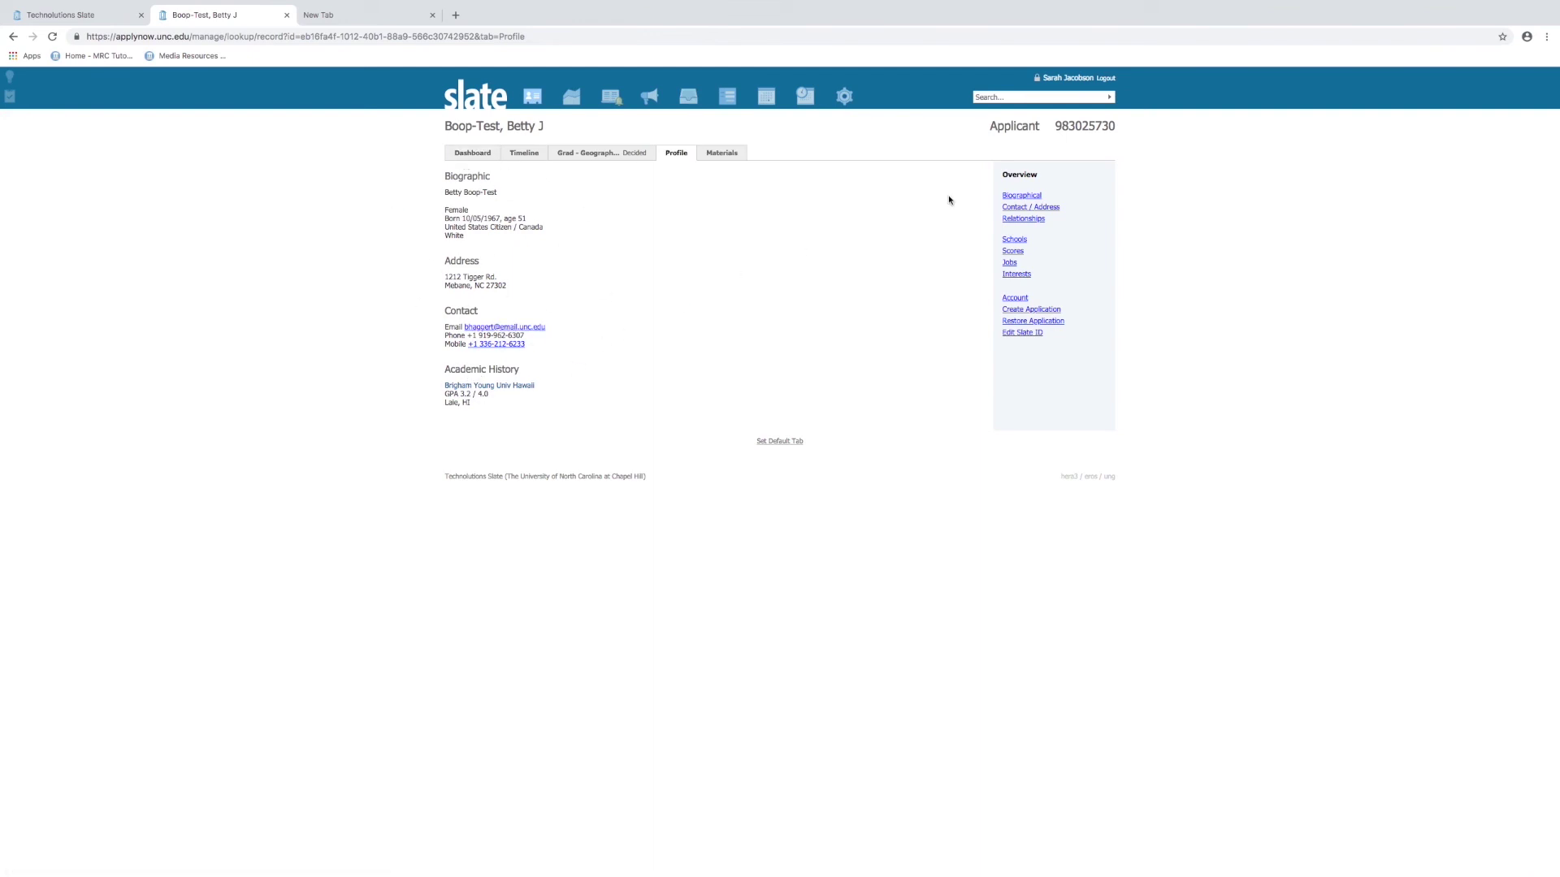
left_click(1016, 197)
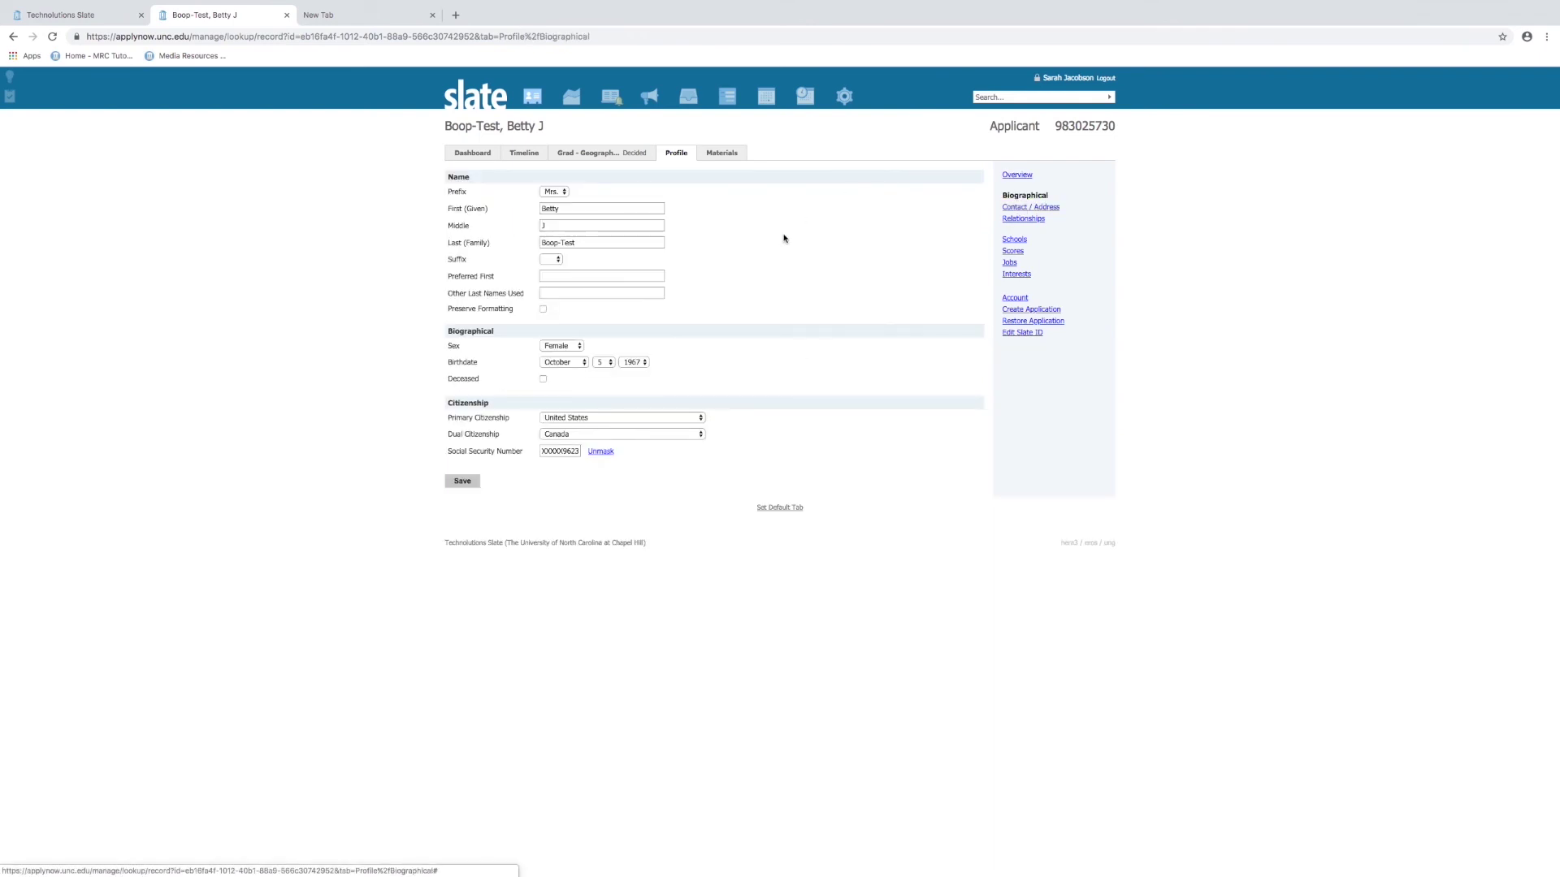
left_click(1028, 208)
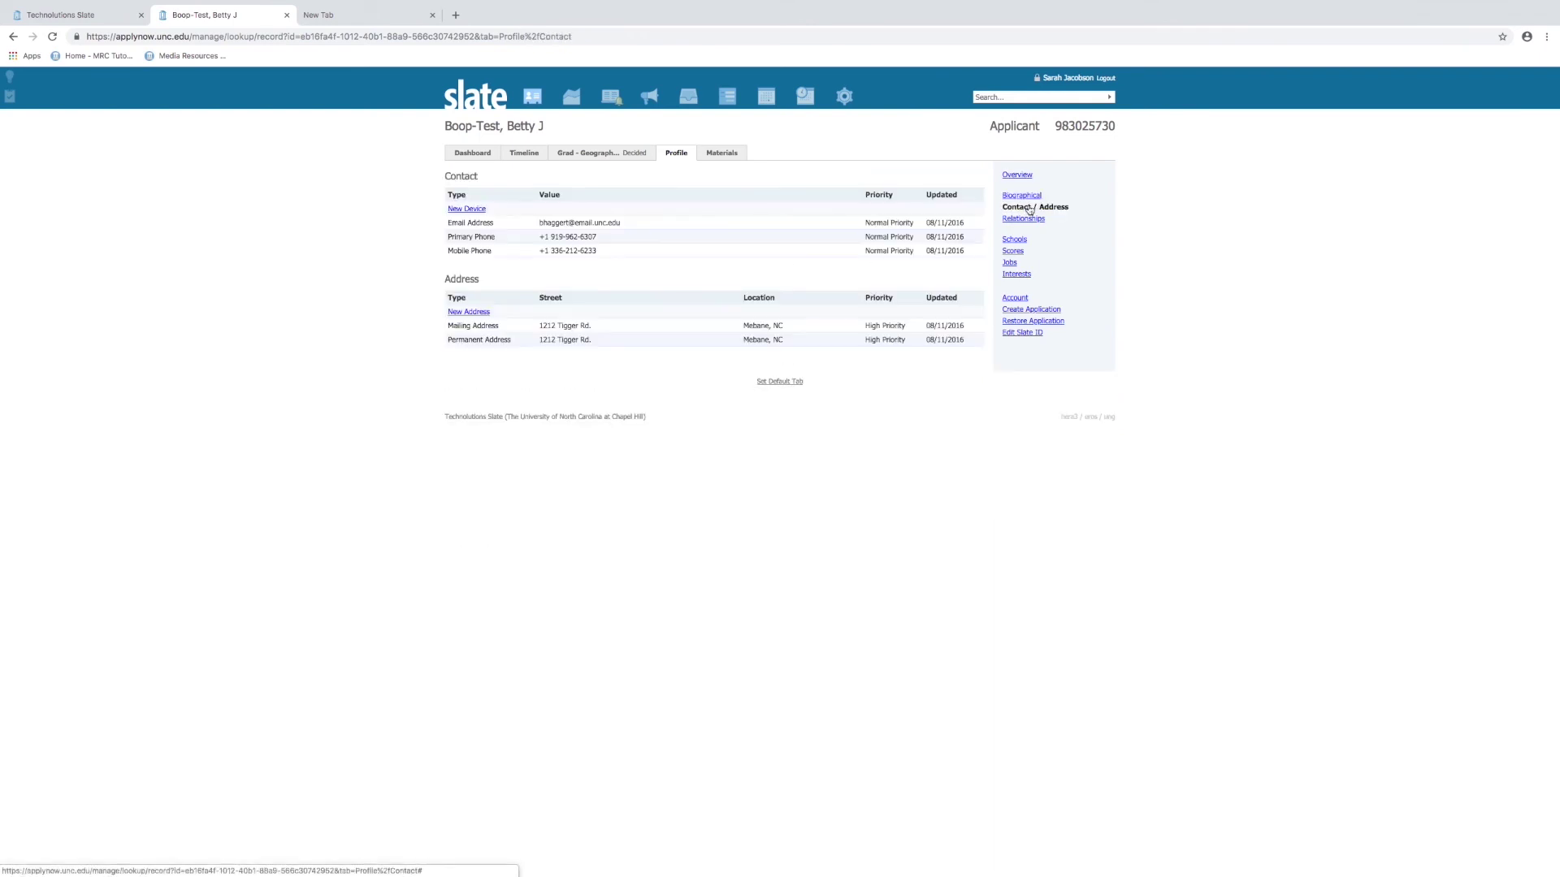
left_click(1038, 222)
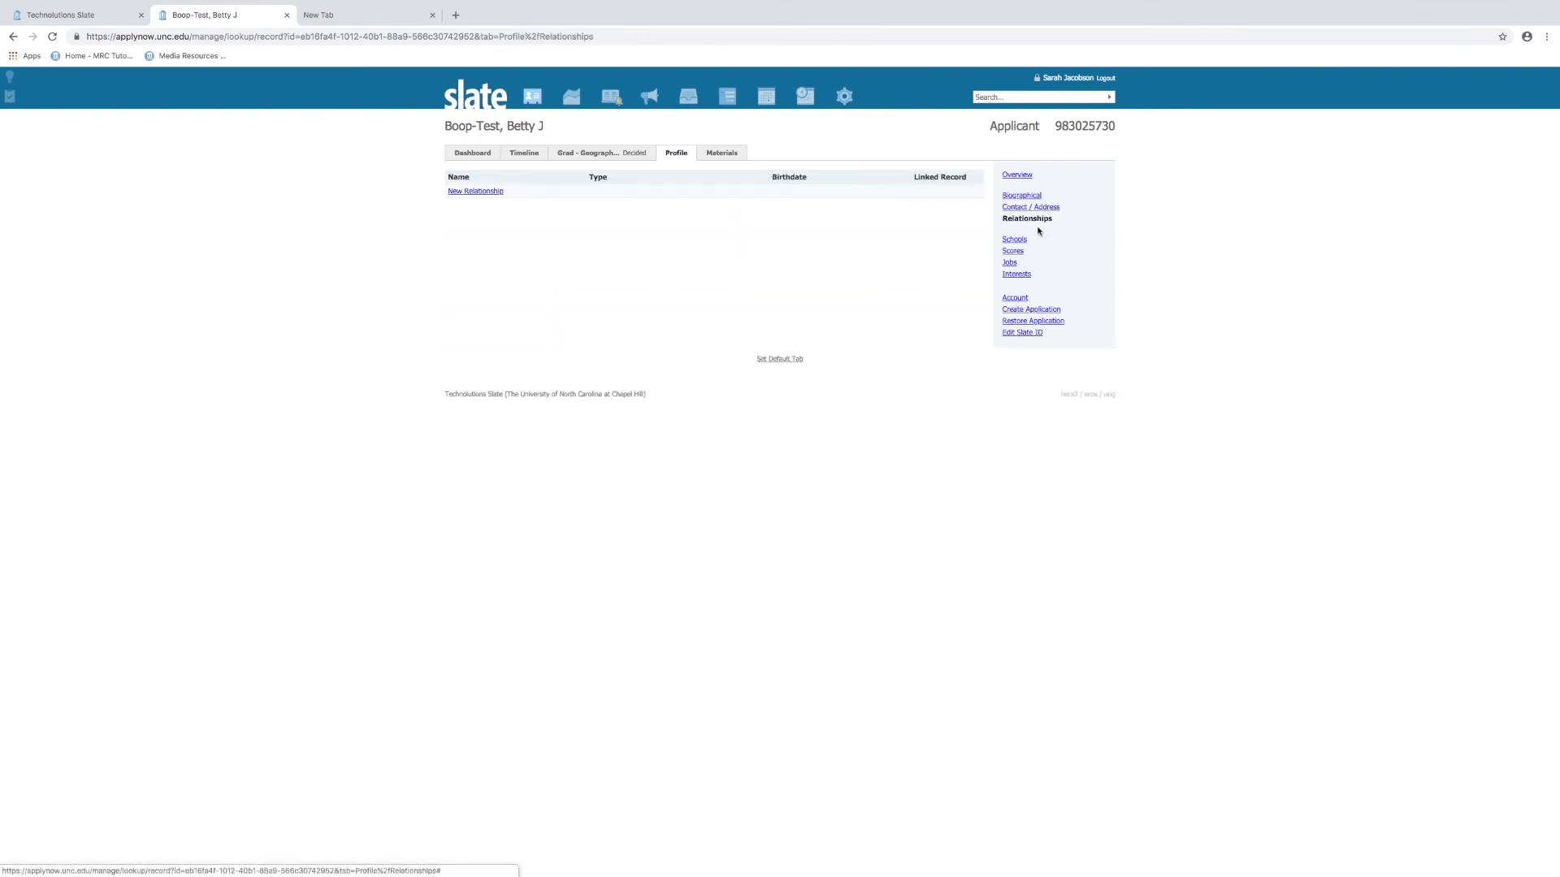
View the Schools, Scores (one self-reported GRE), Jobs and empty Interests pages
left_click(1016, 242)
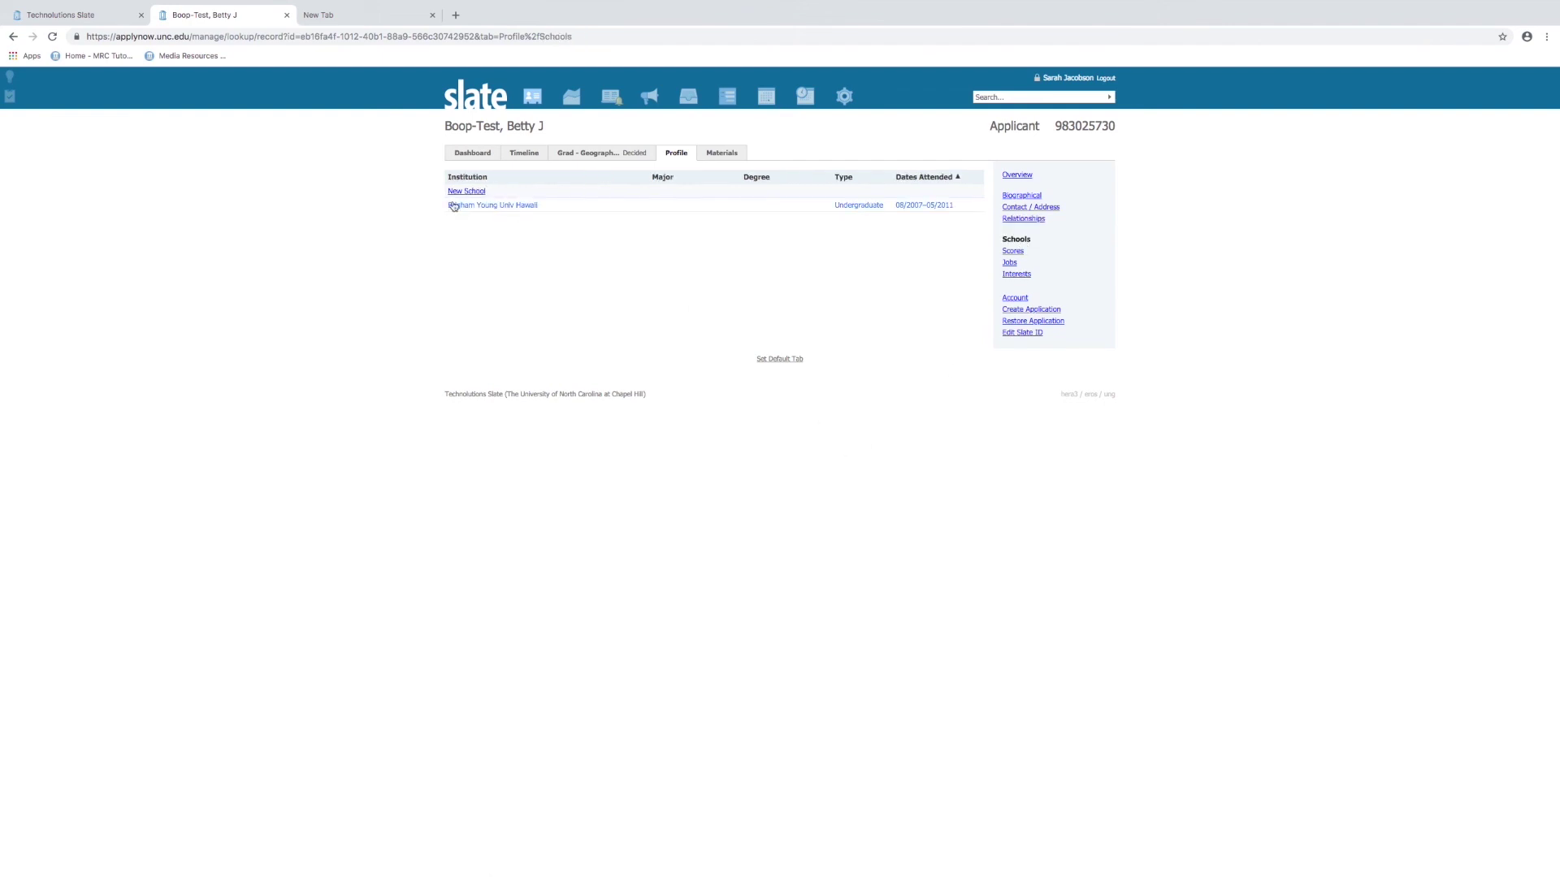
left_click(1015, 254)
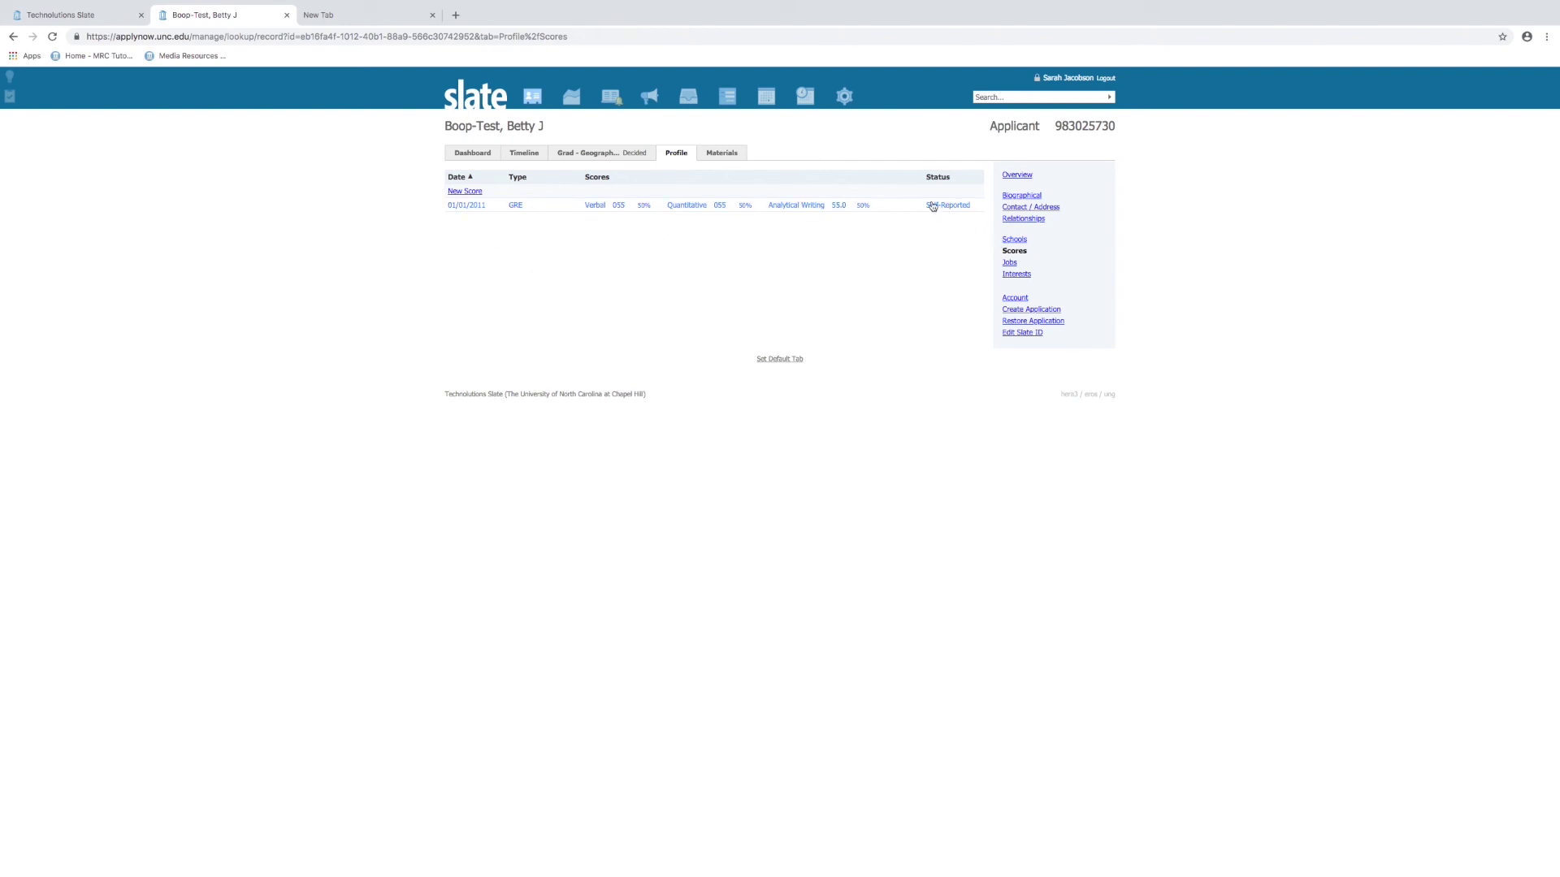
left_click(1012, 264)
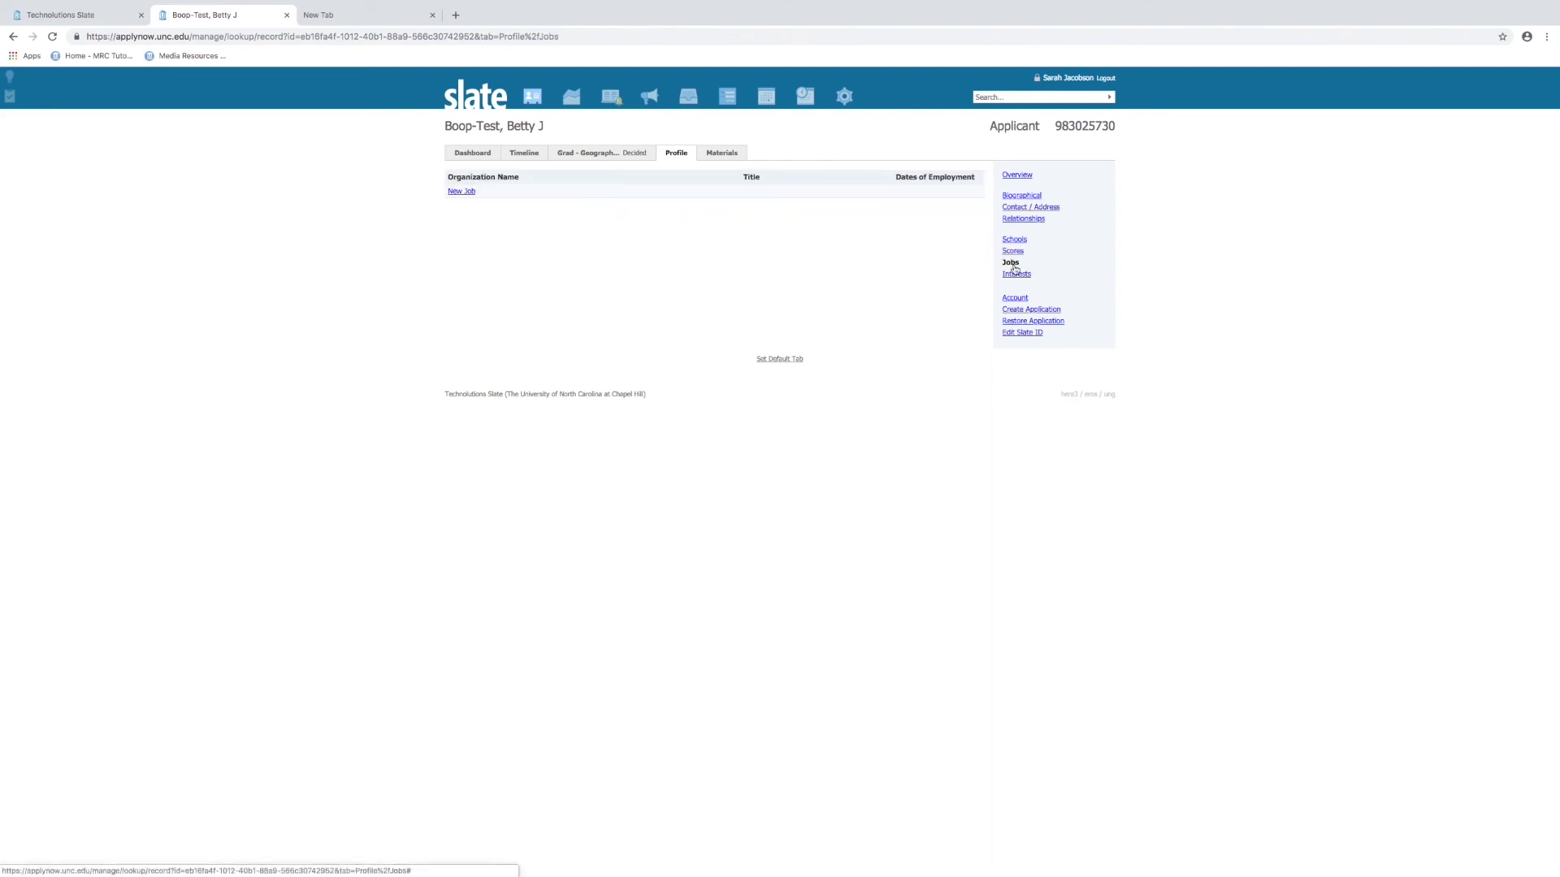
left_click(1016, 274)
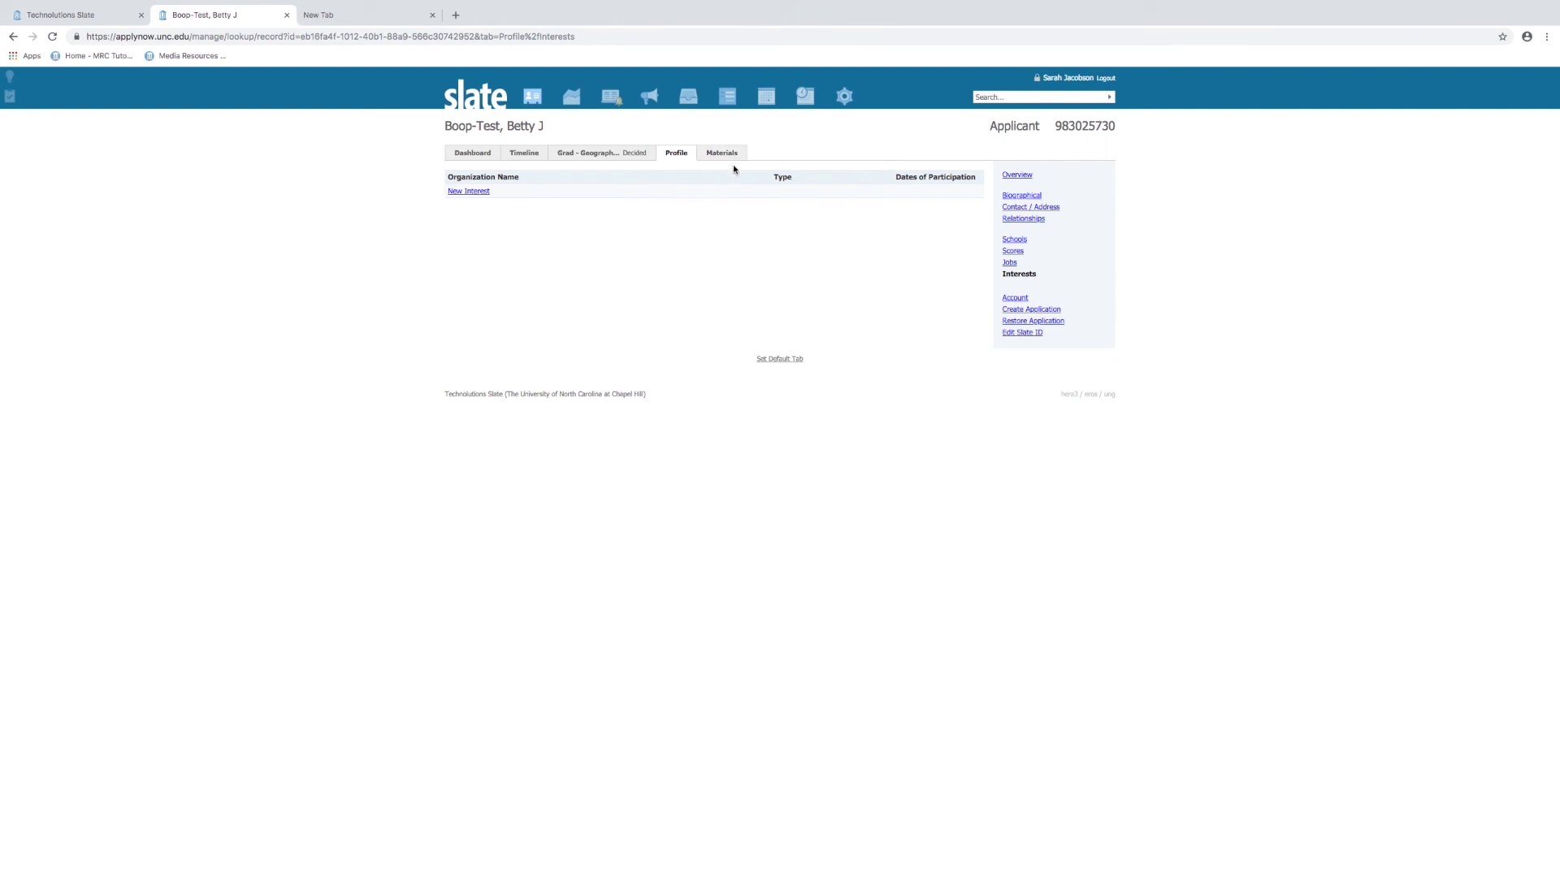
View the Materials tab's two materials, then return to the Grad - Geography tab
left_click(711, 156)
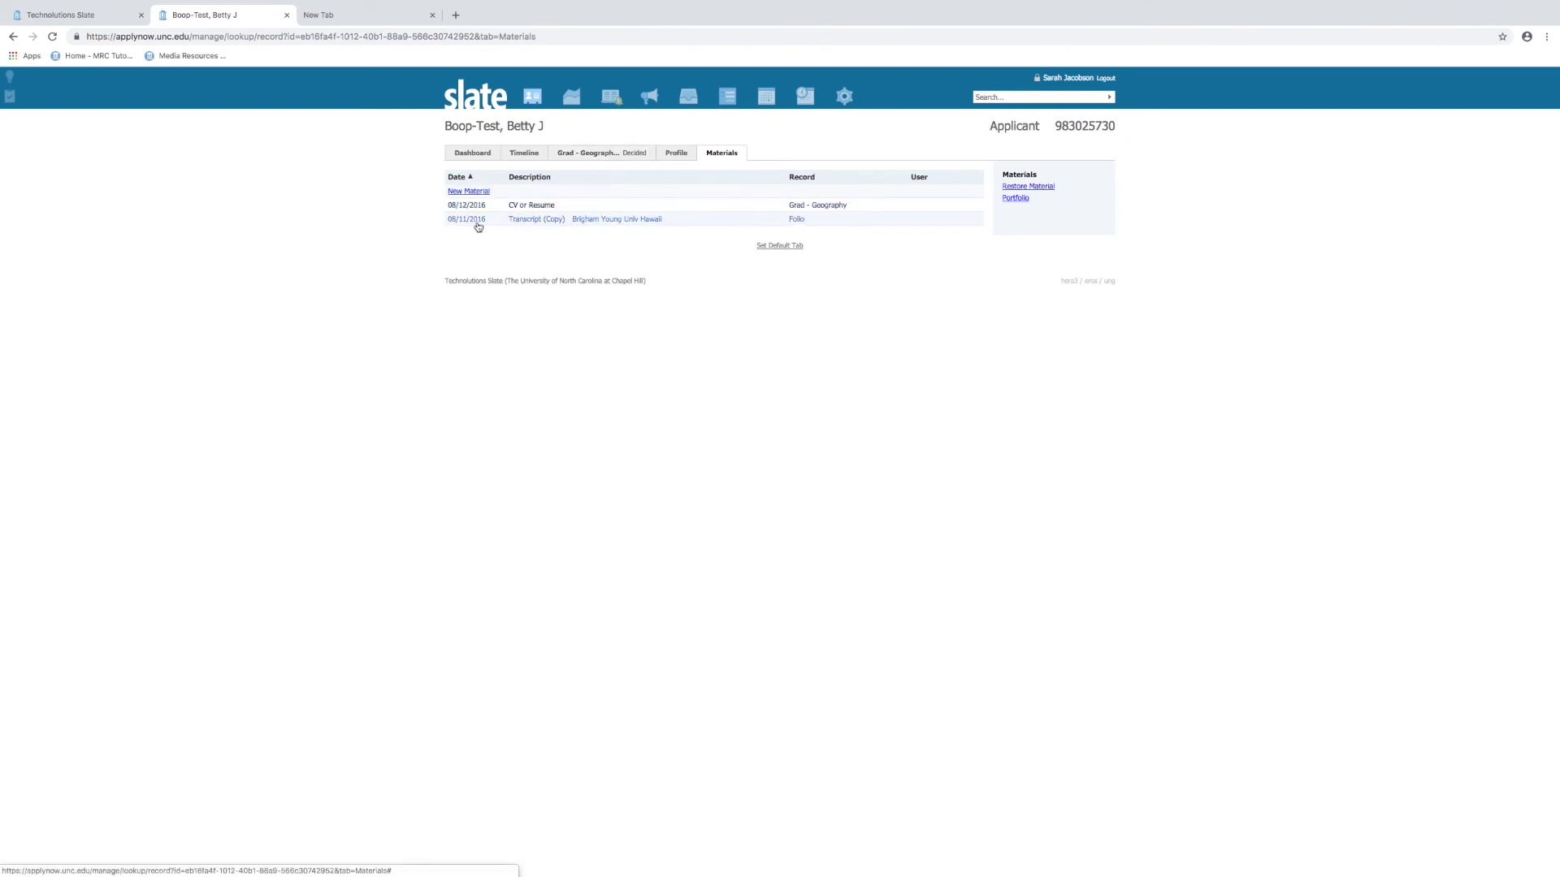
left_click(608, 155)
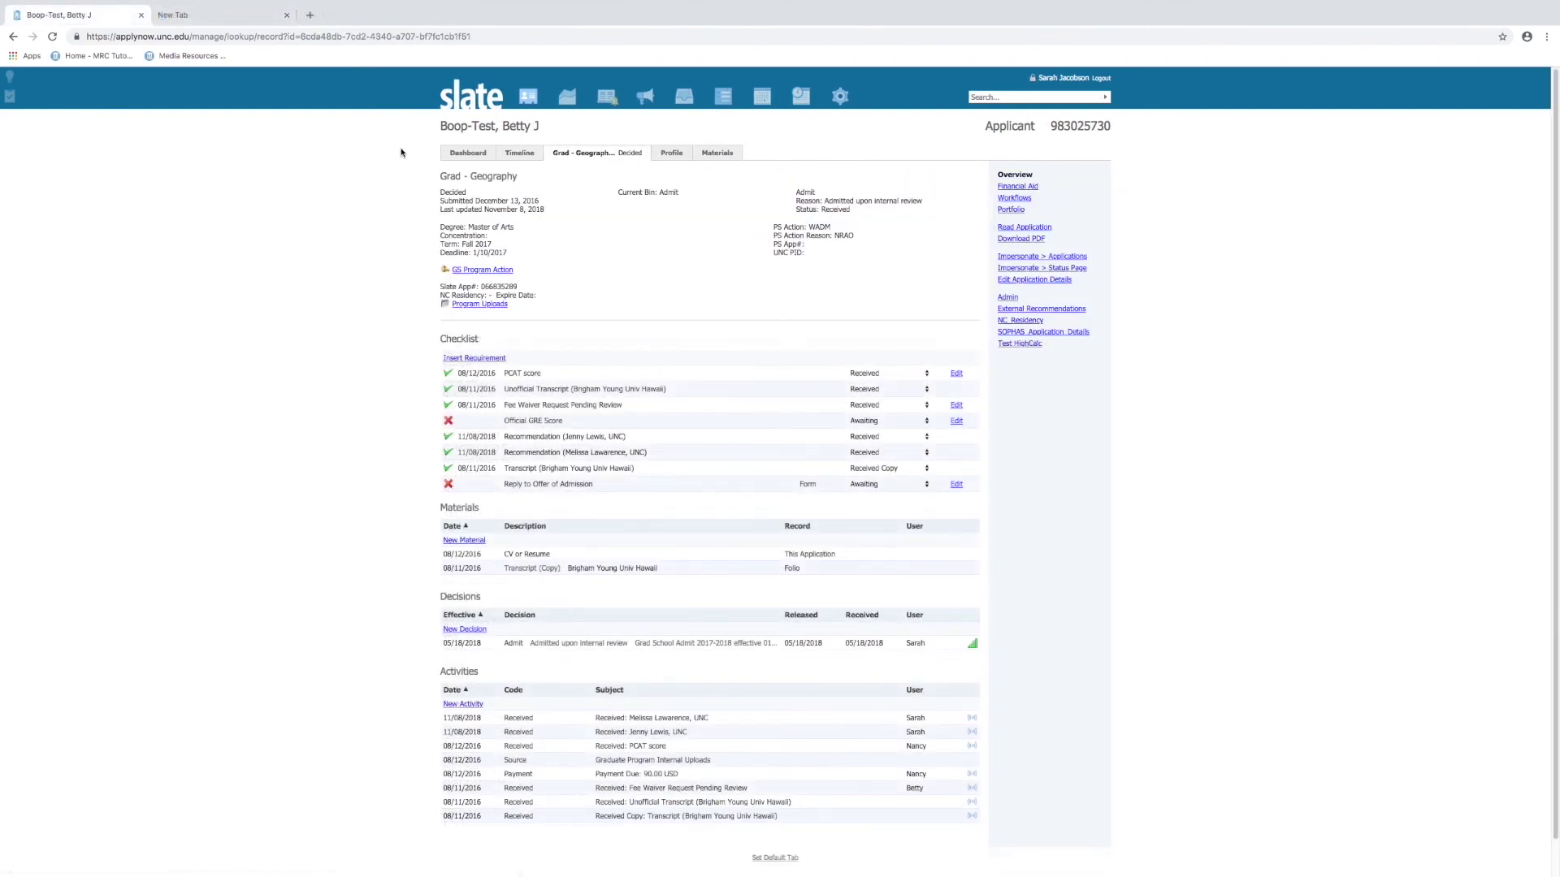